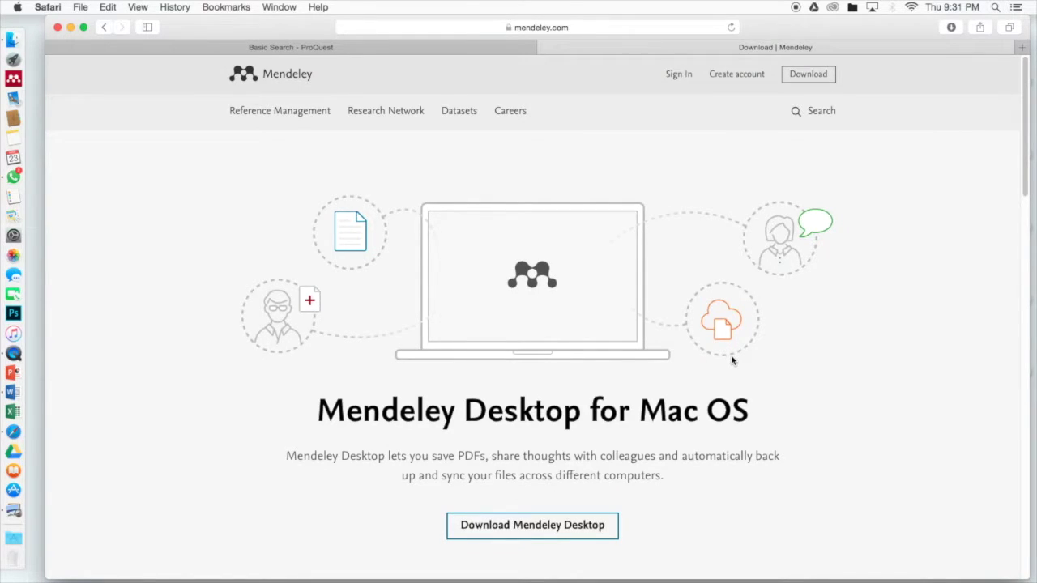
{"action": "left_click", "coordinate": [24, 81]}
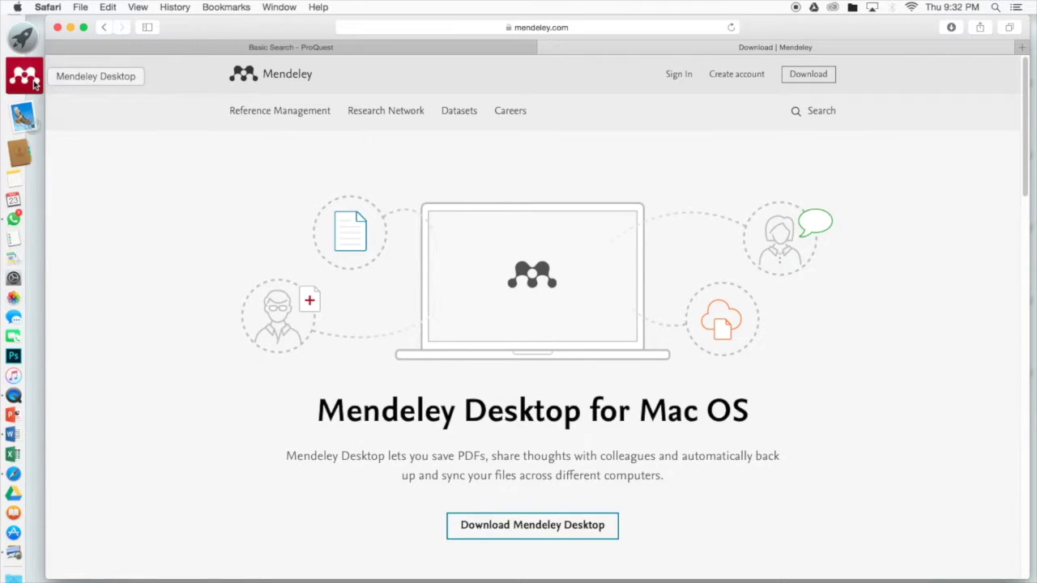
{"action": "left_click", "coordinate": [750, 82]}
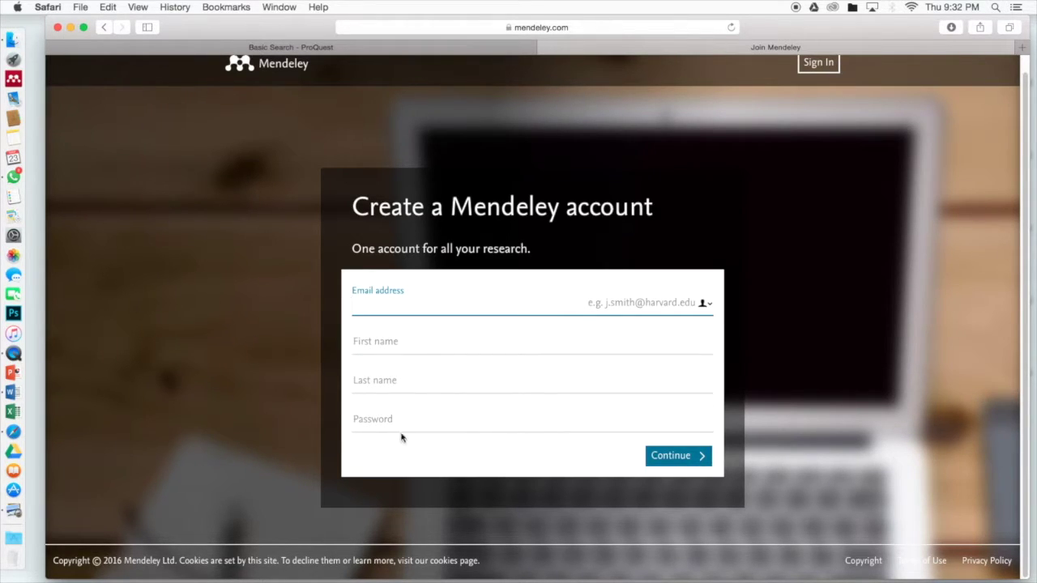
{"action": "scroll", "coordinate": [860, 328], "scroll_direction": "up", "scroll_amount": 1}
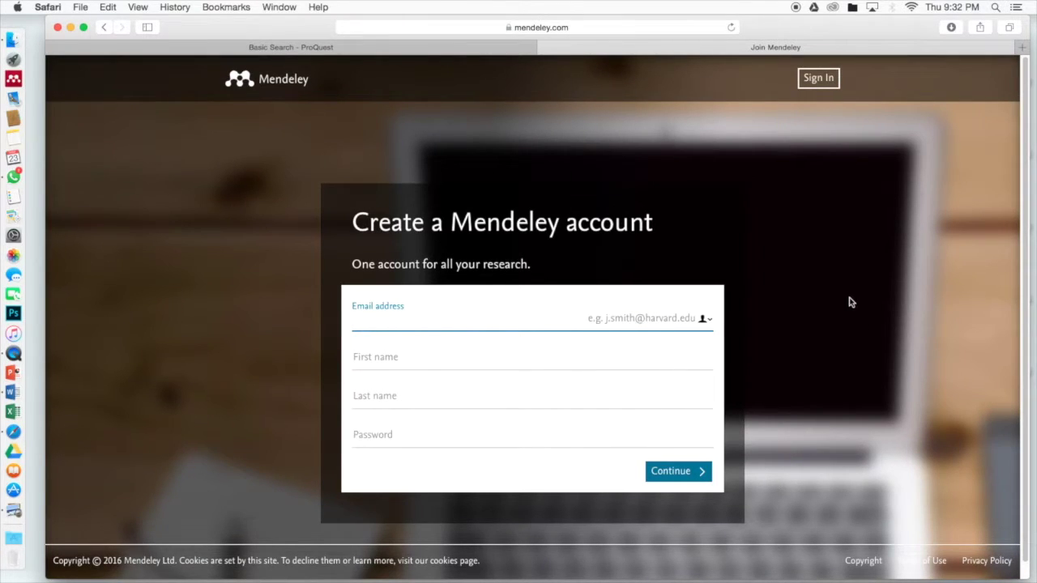
{"action": "left_click", "coordinate": [822, 84]}
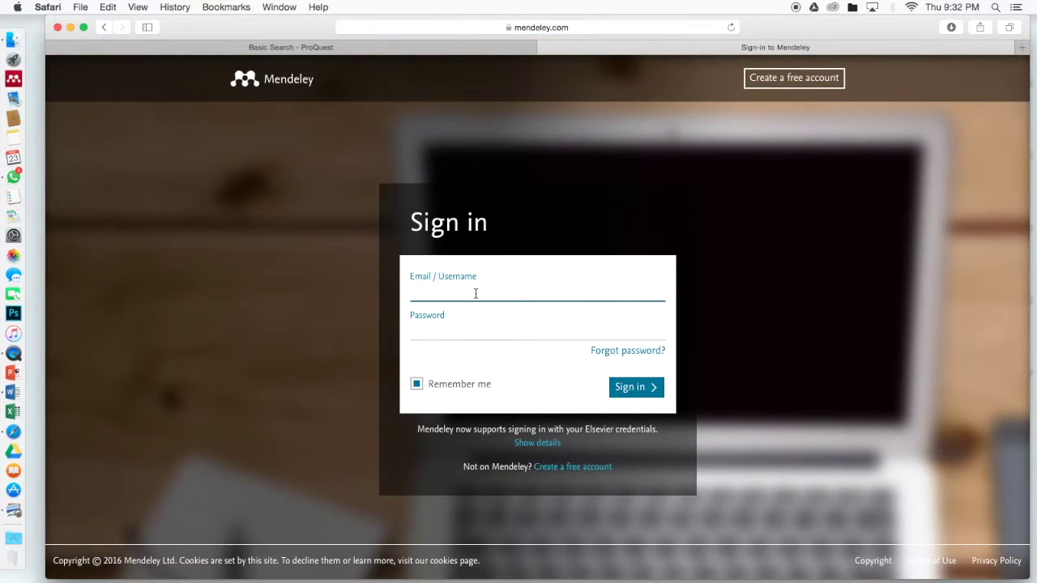
{"action": "left_click", "coordinate": [463, 325]}
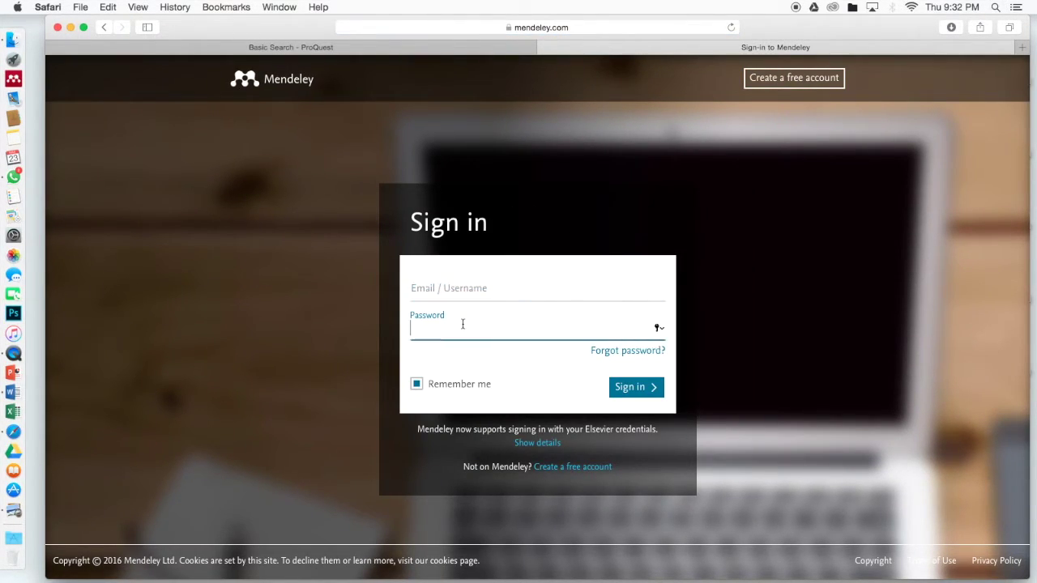
{"action": "left_click", "coordinate": [880, 316]}
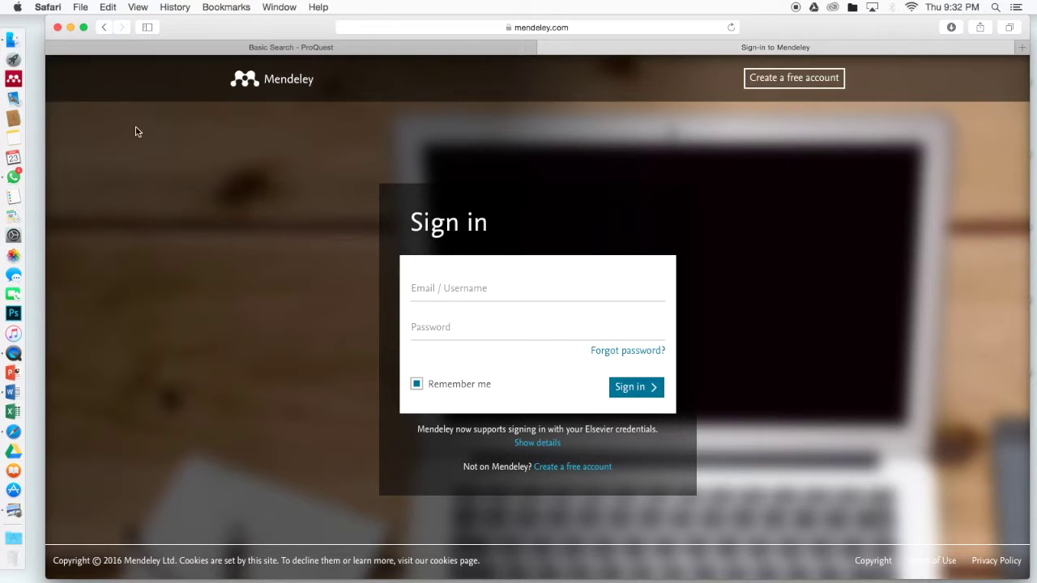
Switch to Mendeley Desktop, move its window to the screen's upper-left area and enlarge it
{"action": "left_click", "coordinate": [22, 81]}
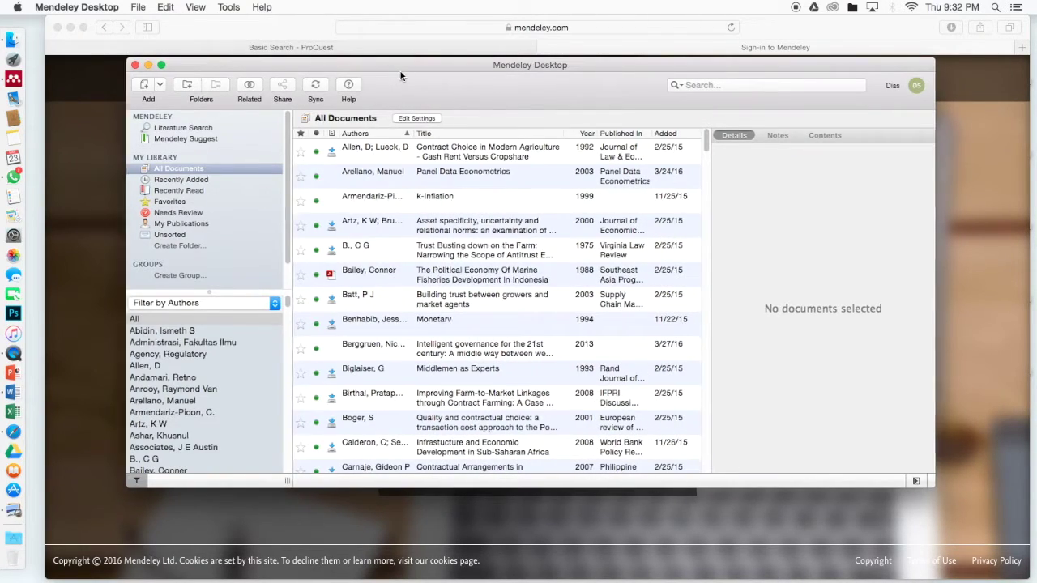
{"action": "left_click_drag", "start_coordinate": [401, 75], "coordinate": [324, 32]}
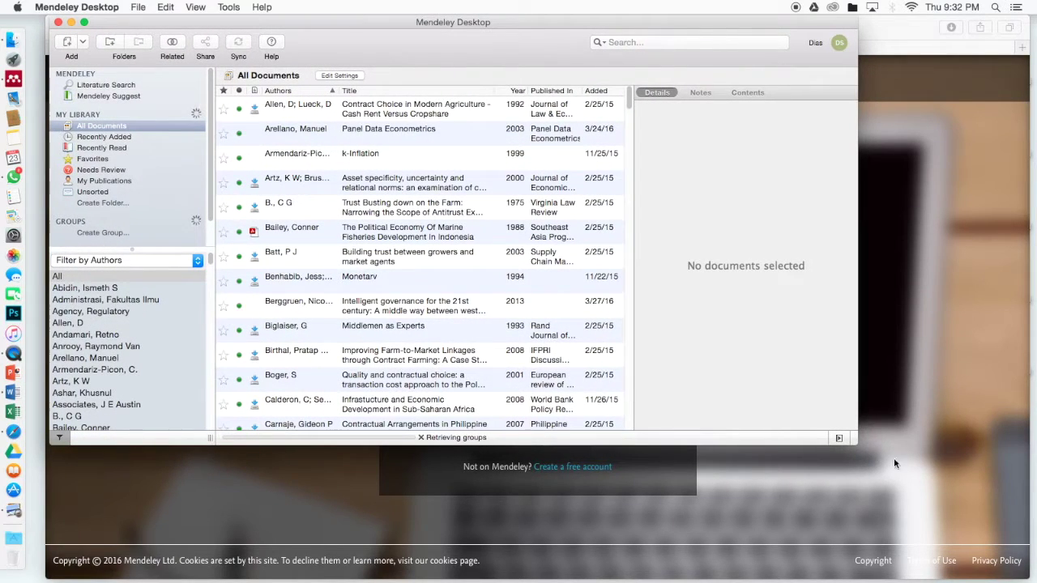
{"action": "left_click_drag", "start_coordinate": [857, 444], "coordinate": [986, 520]}
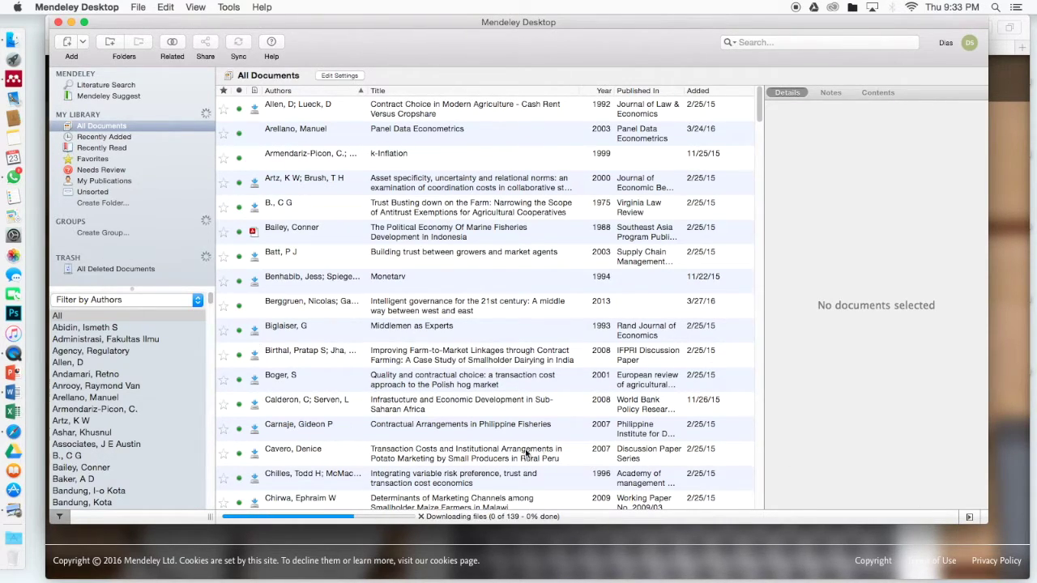
Show all documents in the library and view the details of "Contract Choice in Modern Agriculture - Cash Rent Versus Cropshare"
{"action": "left_click", "coordinate": [91, 128]}
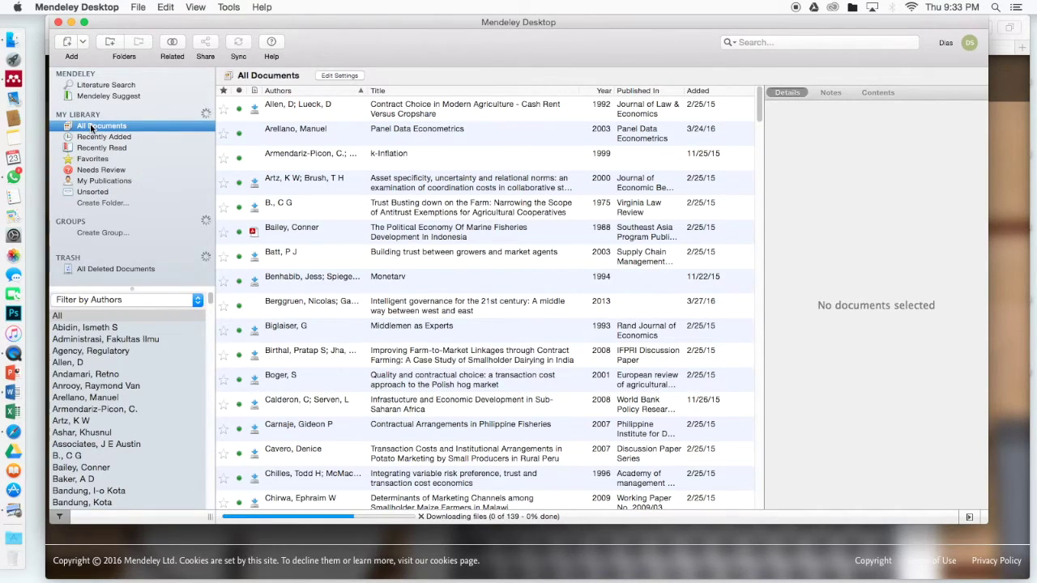
{"action": "left_click", "coordinate": [444, 115]}
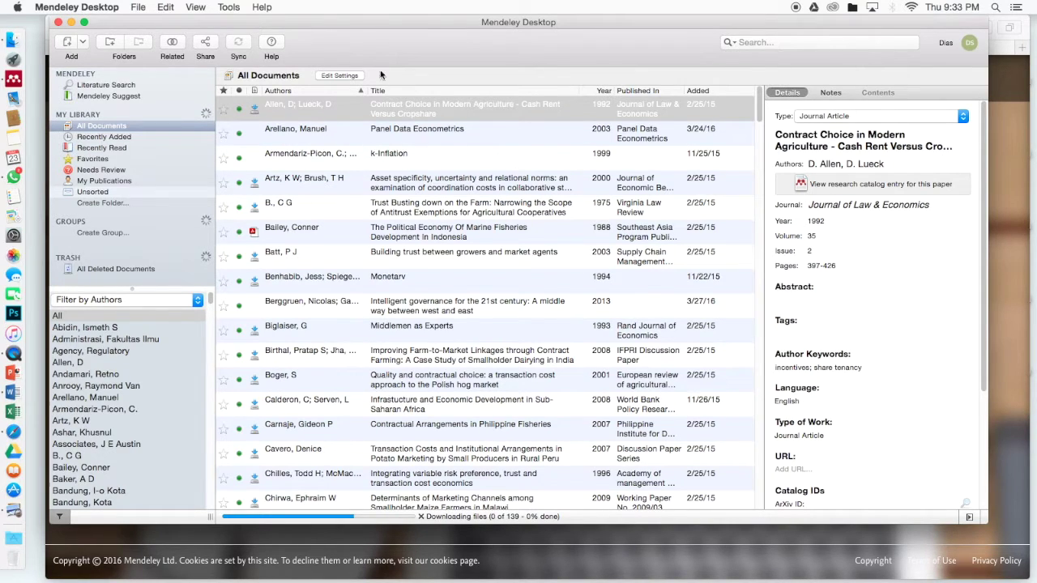
{"action": "left_click_drag", "start_coordinate": [362, 30], "coordinate": [358, 33]}
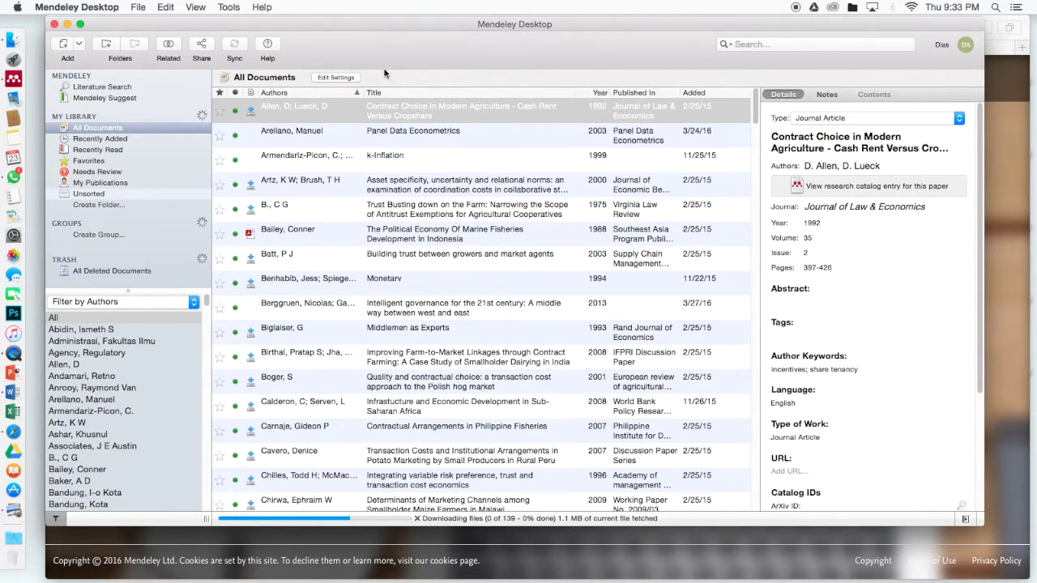
Start a manual library entry, enlarge its form and choose Journal Article as the document type
{"action": "left_click", "coordinate": [140, 7]}
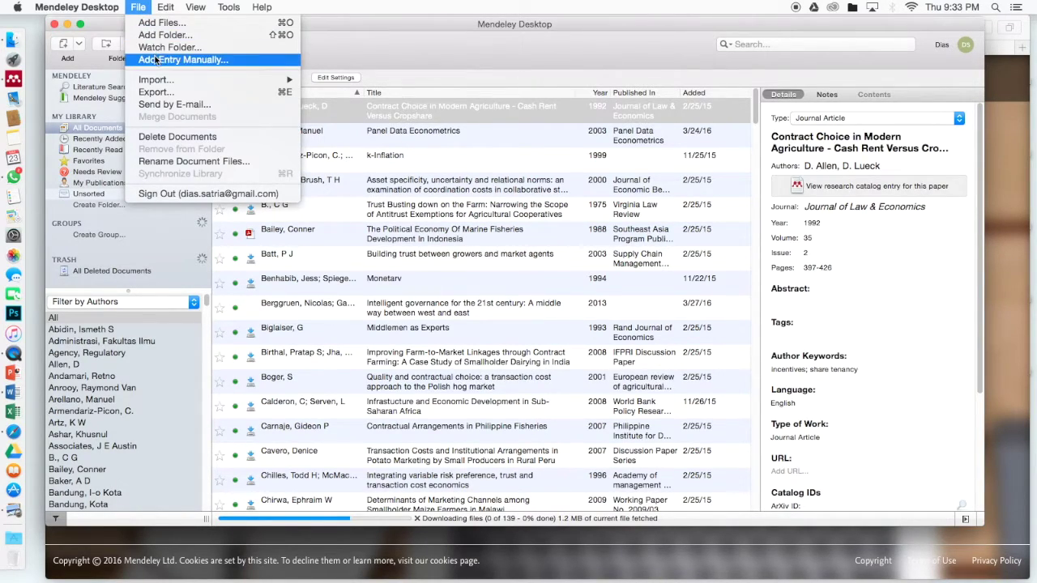
{"action": "left_click", "coordinate": [226, 59]}
{"action": "left_click_drag", "start_coordinate": [520, 118], "coordinate": [329, 80]}
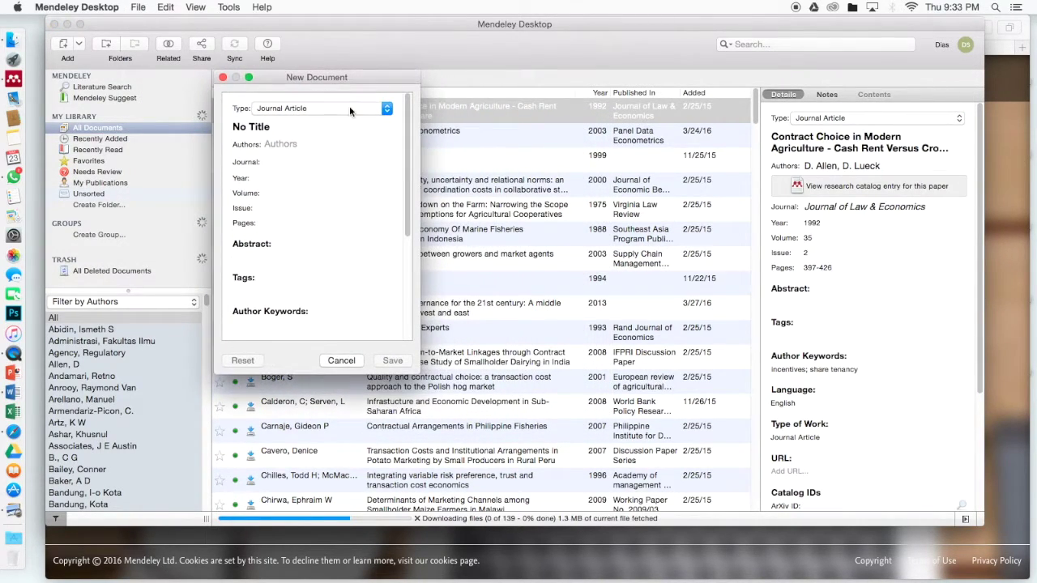
{"action": "left_click_drag", "start_coordinate": [414, 373], "coordinate": [504, 478]}
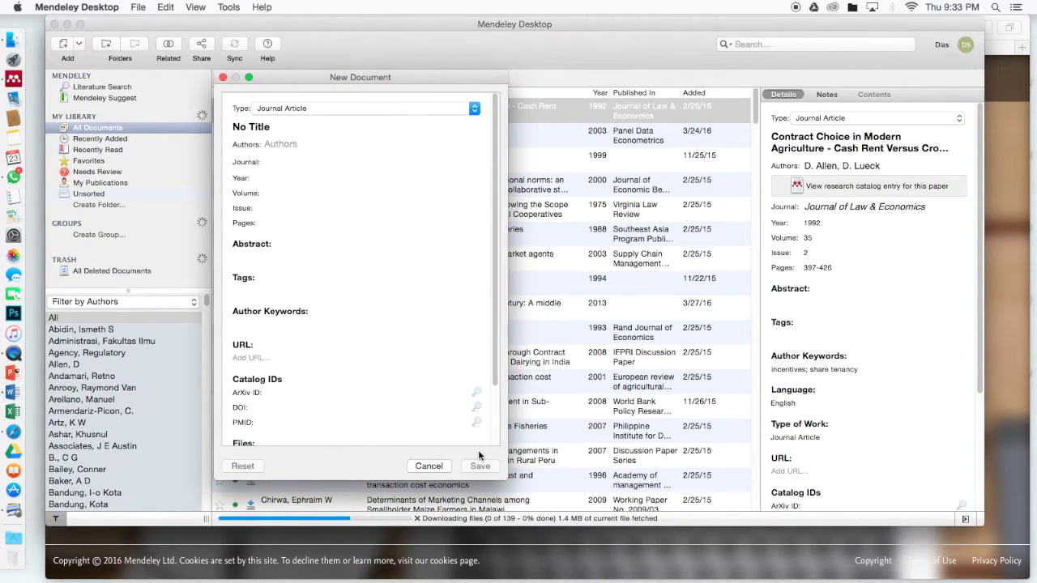
{"action": "left_click", "coordinate": [330, 111]}
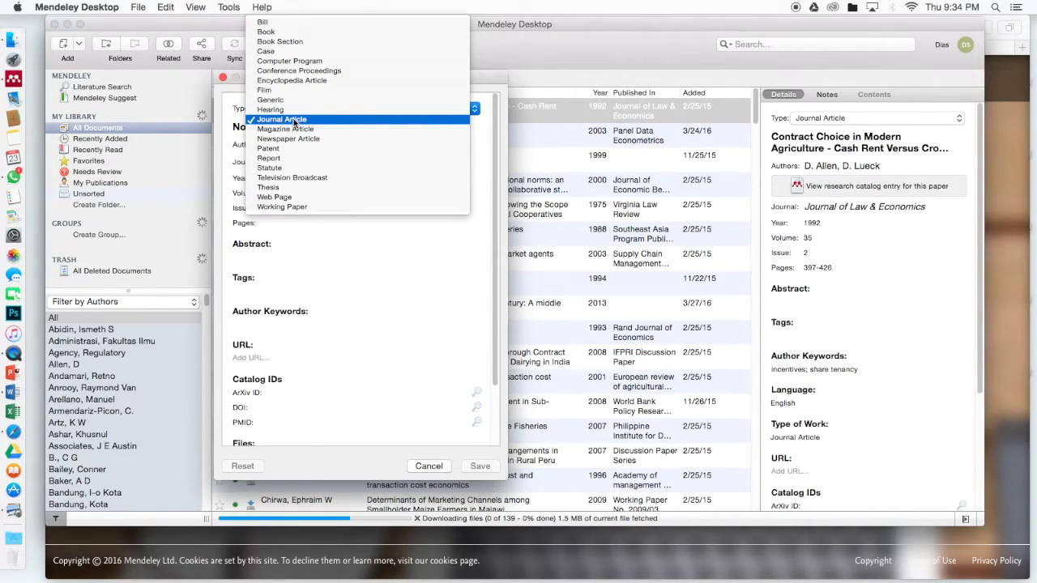
{"action": "left_click", "coordinate": [293, 119]}
Examine the new entry's title, authors, journal, year, volume, issue and pages fields
{"action": "left_click", "coordinate": [289, 127]}
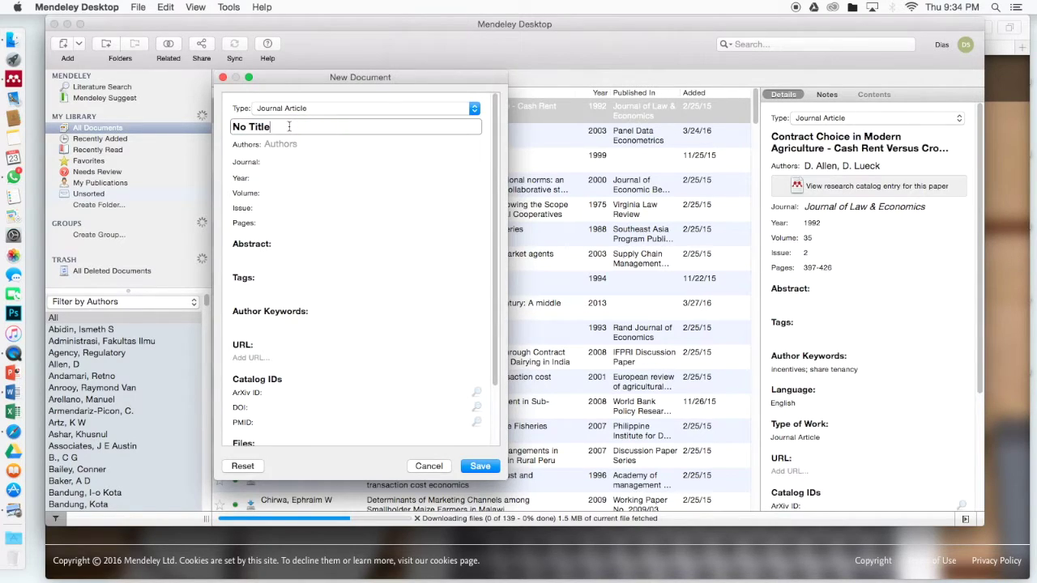
{"action": "left_click_drag", "start_coordinate": [289, 126], "coordinate": [223, 127]}
{"action": "left_click", "coordinate": [282, 144]}
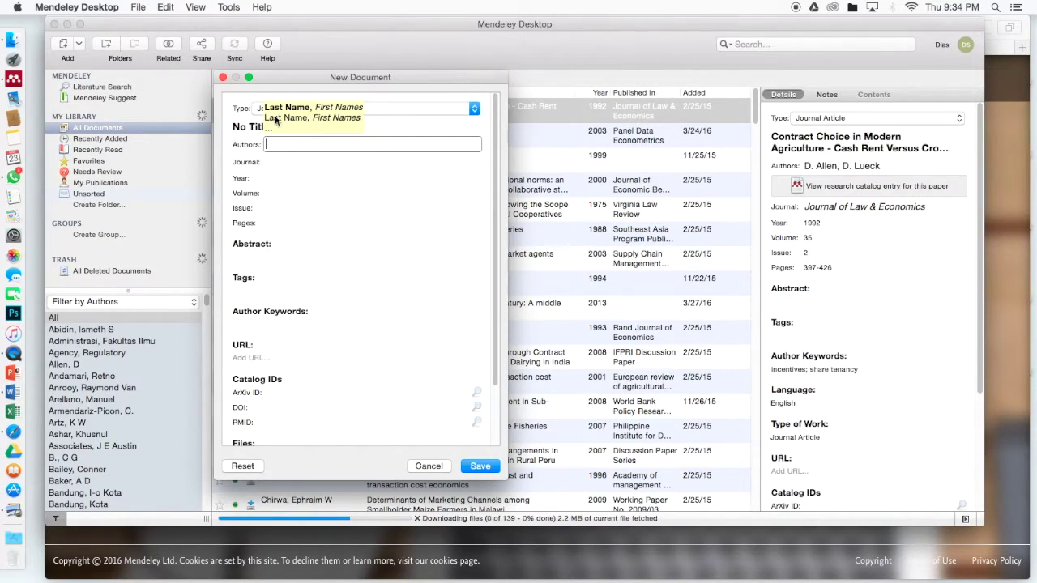
{"action": "left_click", "coordinate": [313, 162]}
{"action": "left_click", "coordinate": [293, 179]}
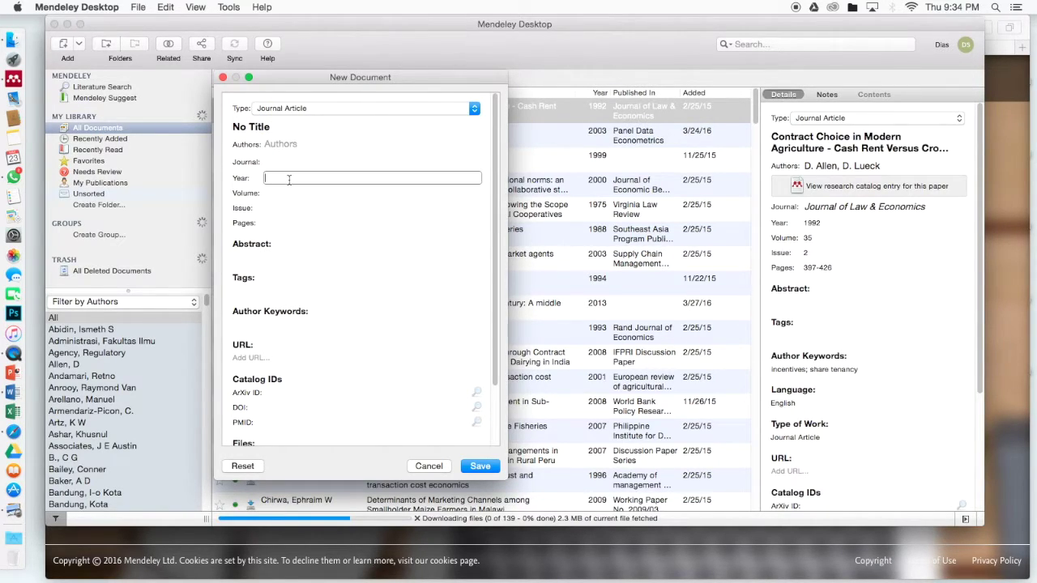
{"action": "left_click", "coordinate": [283, 195]}
{"action": "left_click", "coordinate": [280, 208]}
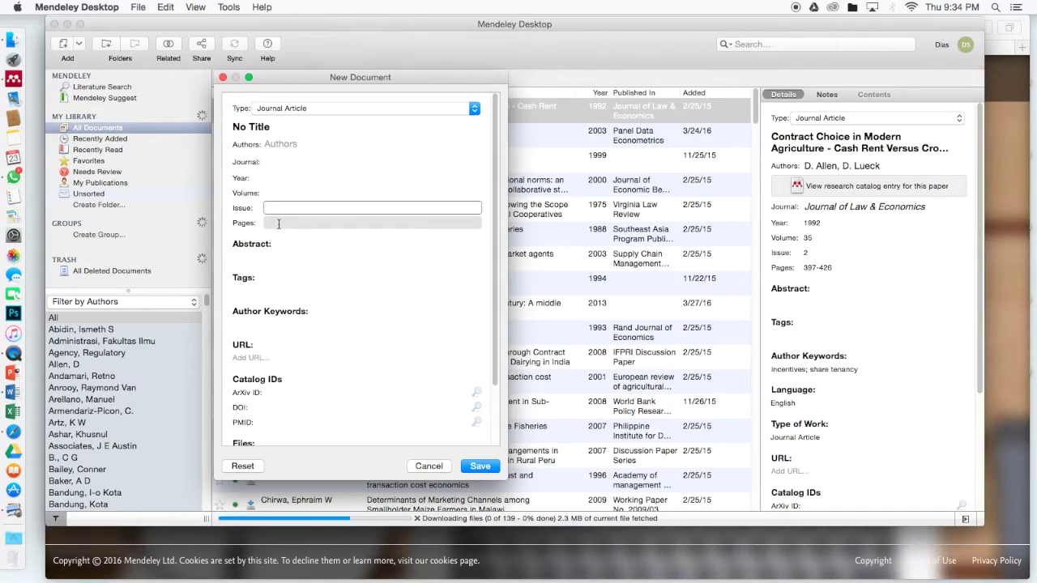
{"action": "left_click", "coordinate": [279, 225]}
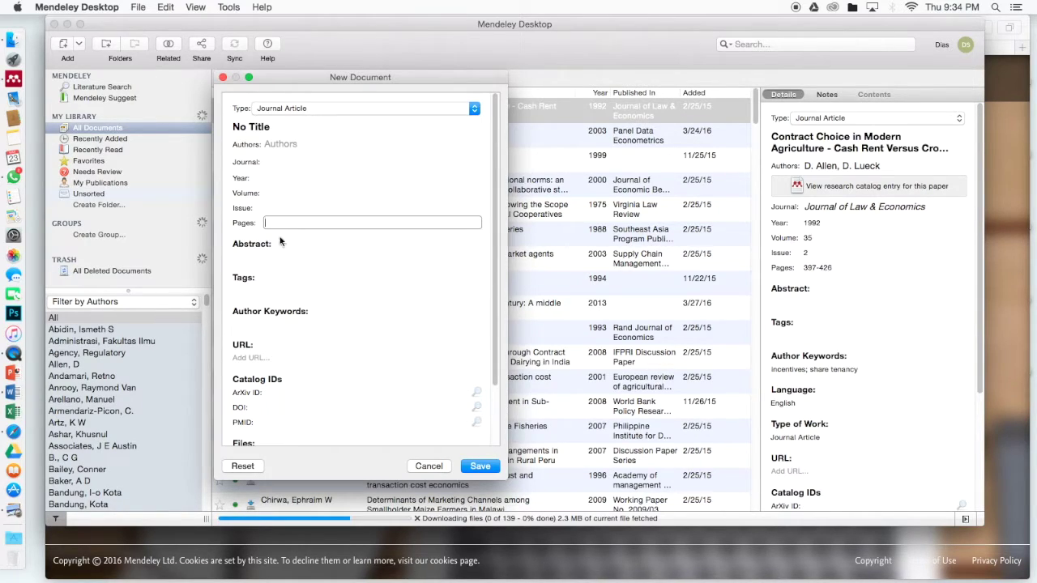
Examine the new entry's abstract, author keywords and URL fields
{"action": "left_click", "coordinate": [281, 255]}
{"action": "left_click", "coordinate": [263, 256]}
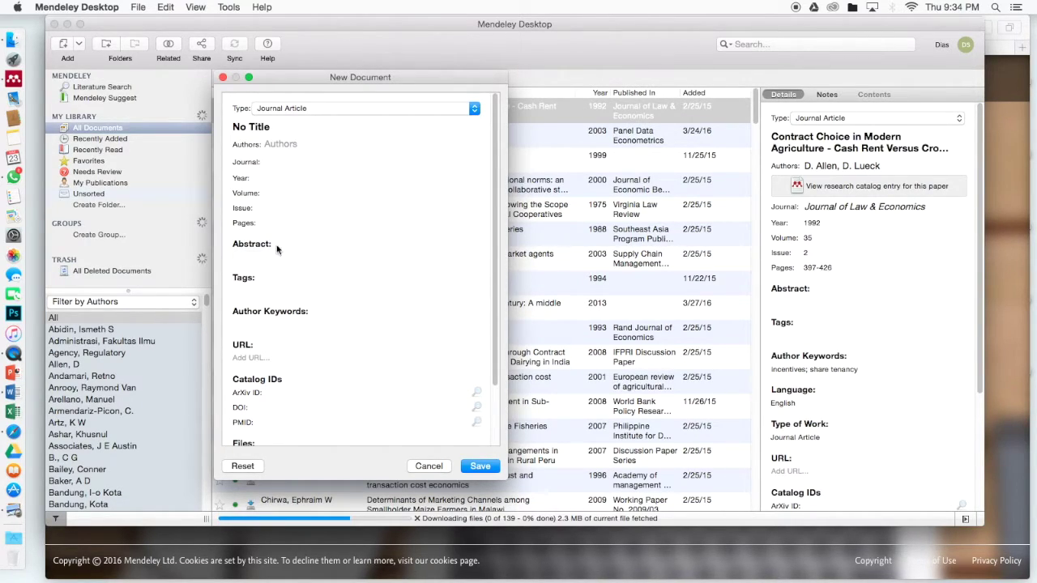
{"action": "scroll", "coordinate": [263, 257], "scroll_direction": "down", "scroll_amount": 2}
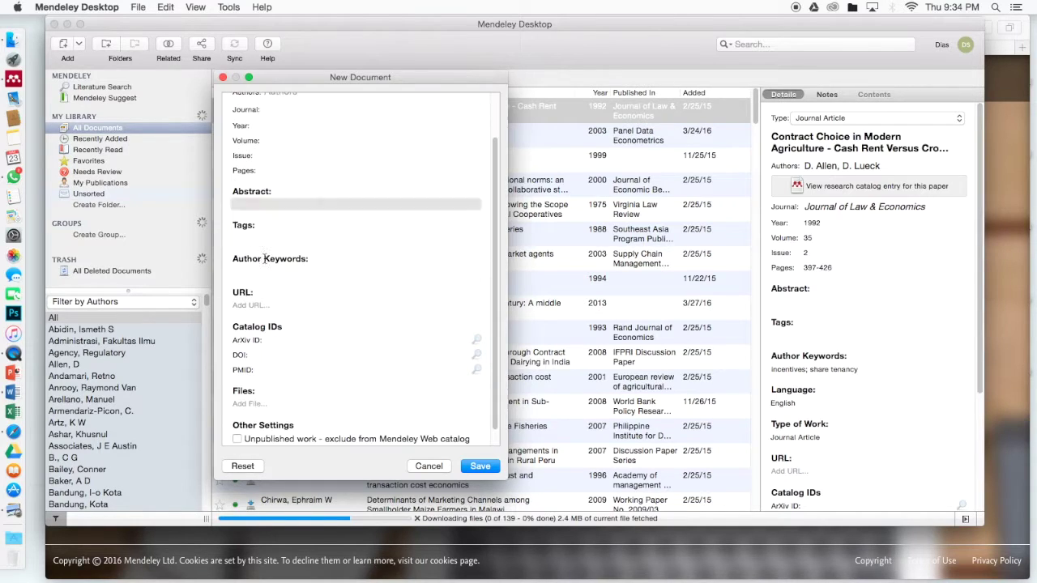
{"action": "left_click", "coordinate": [260, 268]}
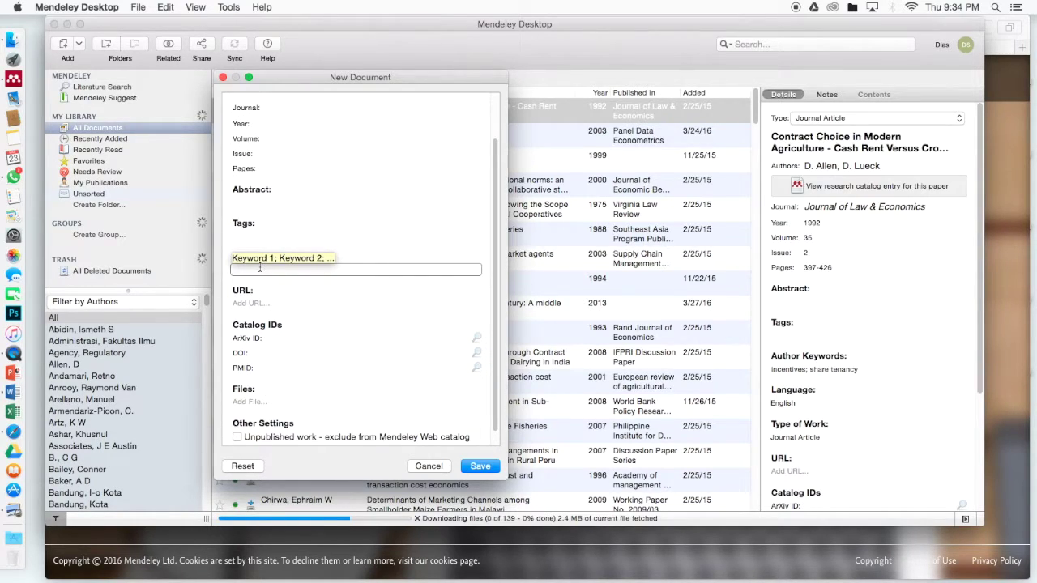
{"action": "scroll", "coordinate": [260, 268], "scroll_direction": "down", "scroll_amount": 1}
{"action": "left_click", "coordinate": [256, 284]}
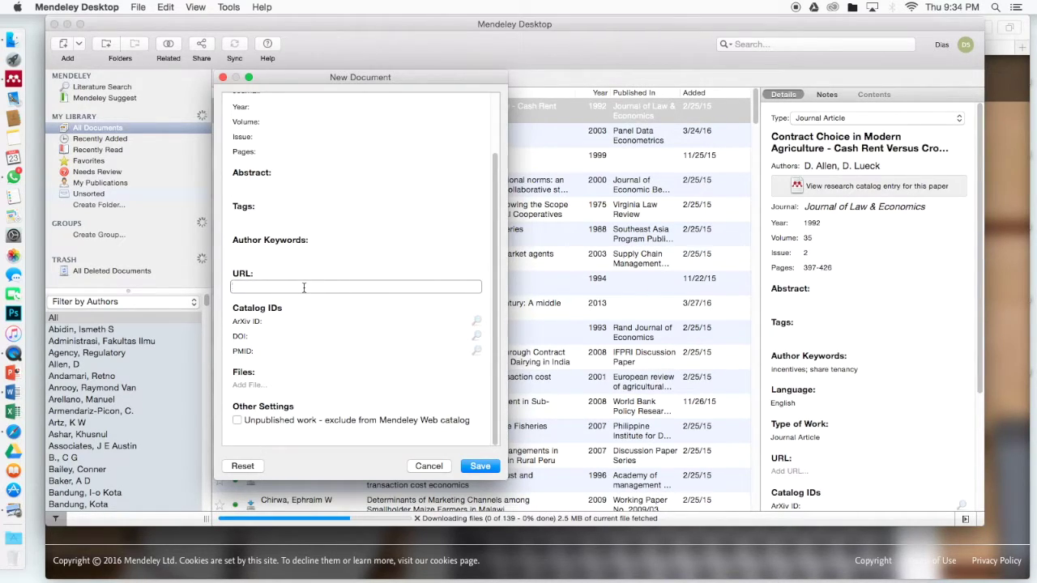
Open the file selection for attaching a document to the new entry, cancel it and close the entry form
{"action": "left_click", "coordinate": [266, 388]}
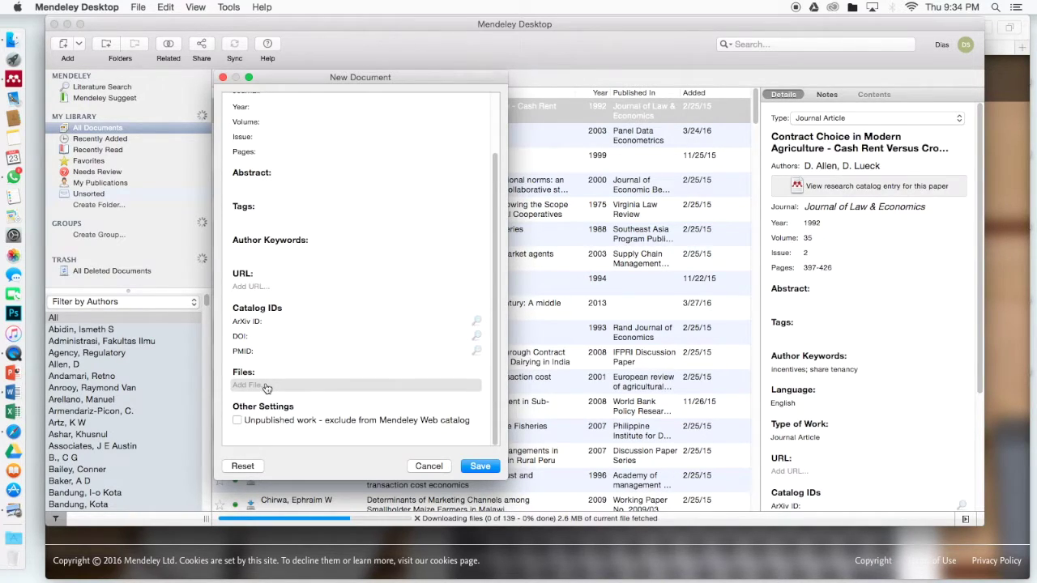
{"action": "left_click", "coordinate": [261, 385]}
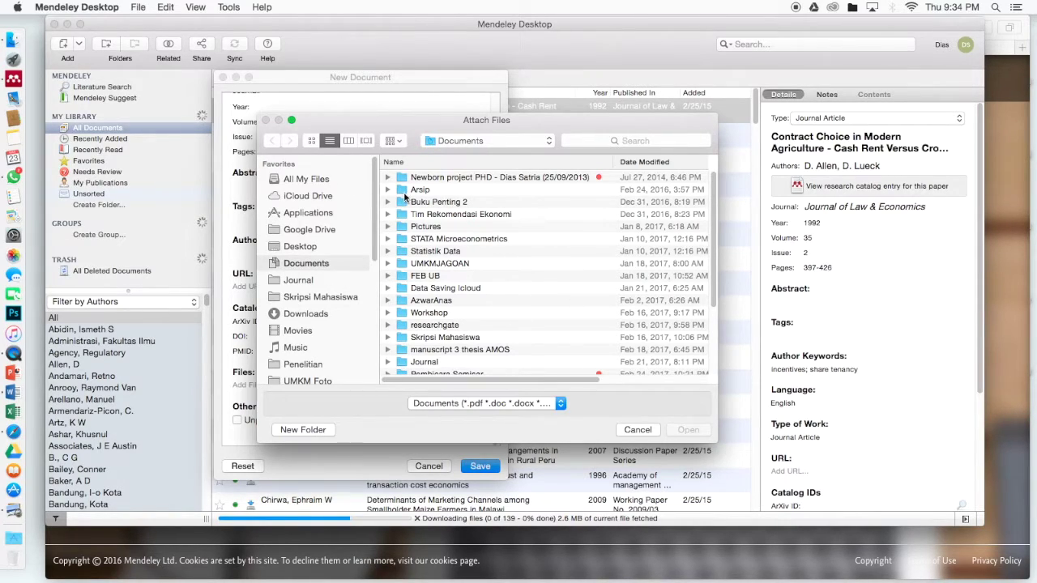
{"action": "left_click", "coordinate": [645, 435]}
{"action": "left_click", "coordinate": [474, 466]}
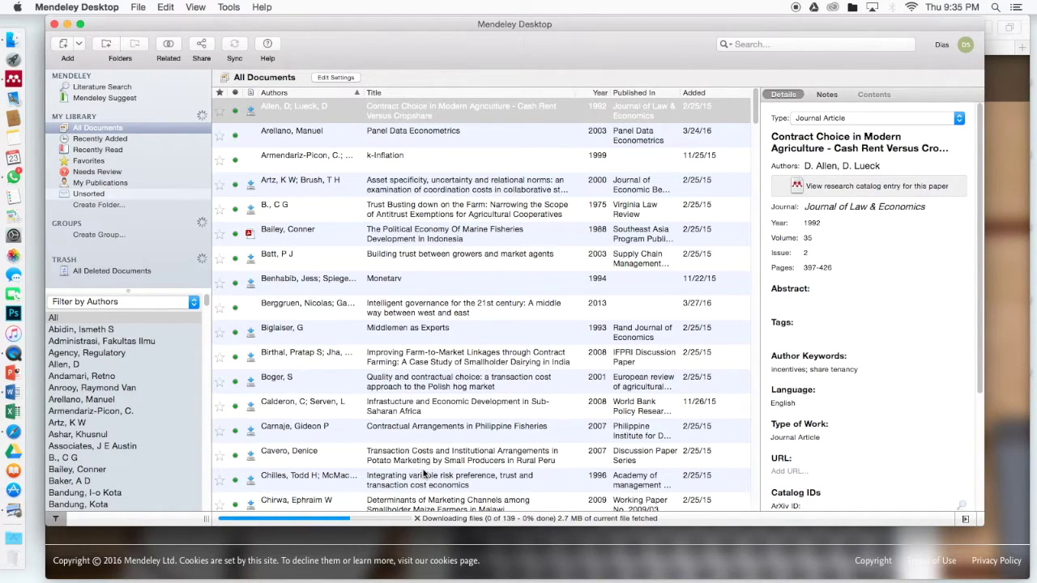
Switch to Safari and try to continue the expiring ProQuest session
{"action": "left_click", "coordinate": [22, 436]}
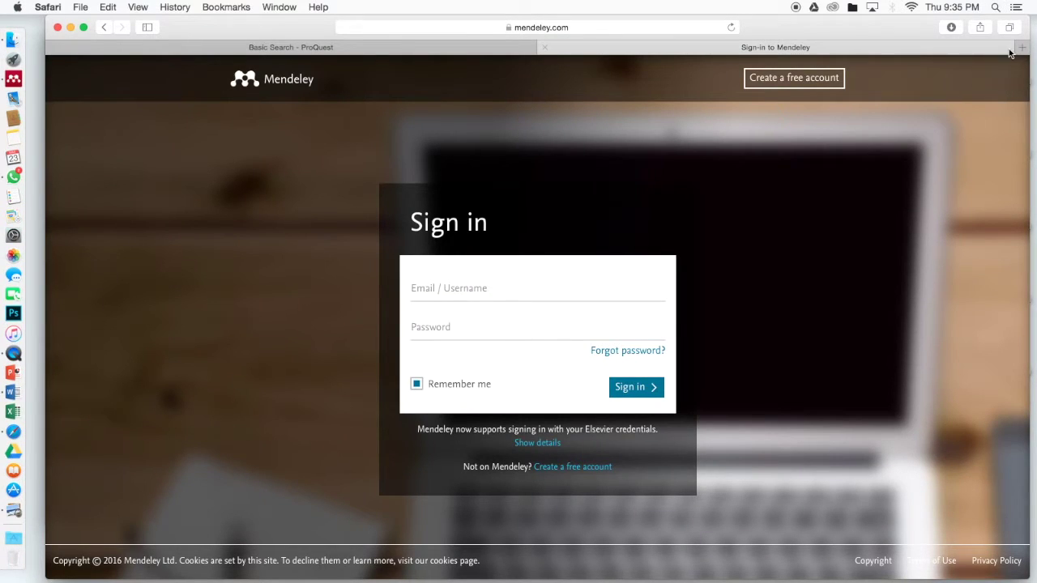
{"action": "left_click", "coordinate": [494, 48]}
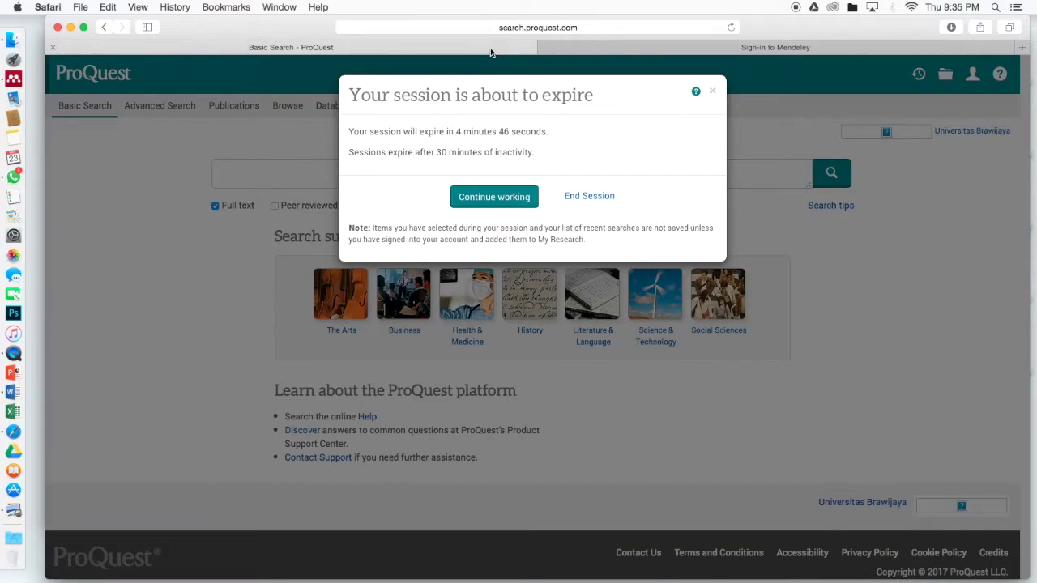
{"action": "left_click", "coordinate": [493, 197]}
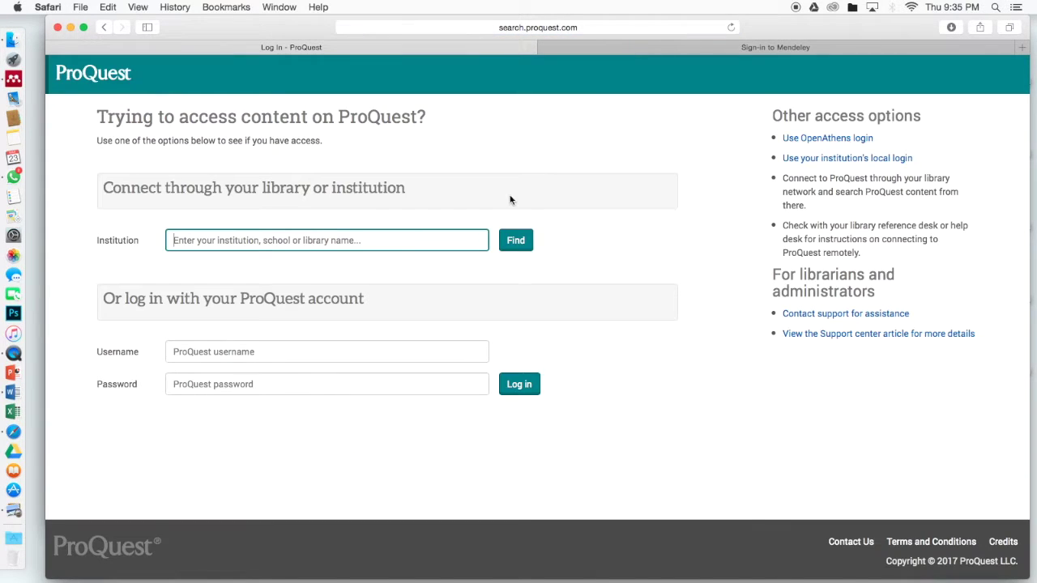
Open Google Scholar at scholar.google.co.id in place of the ProQuest page
{"action": "left_click", "coordinate": [529, 27]}
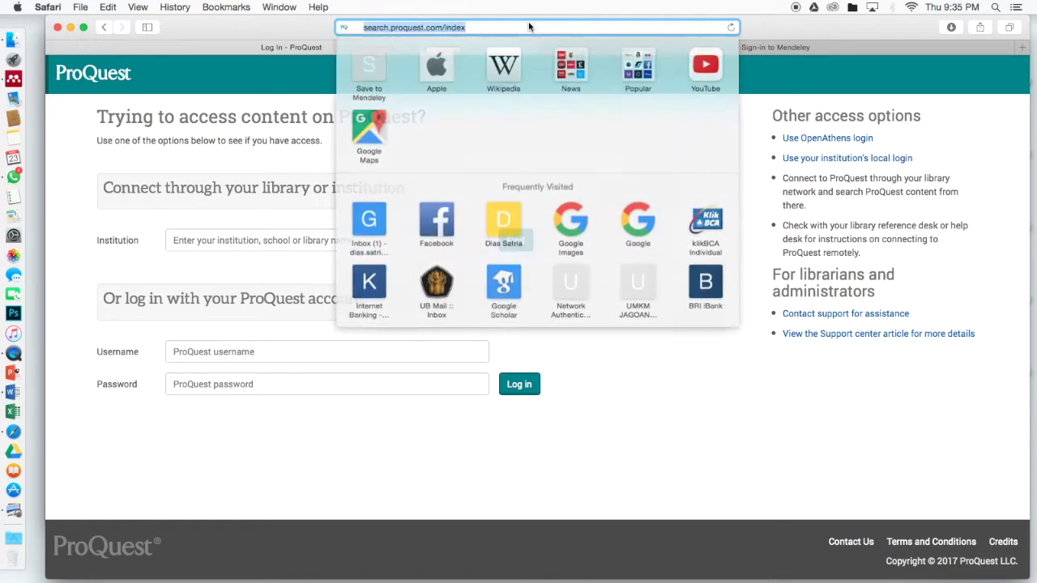
{"action": "type", "text": "scholar."}
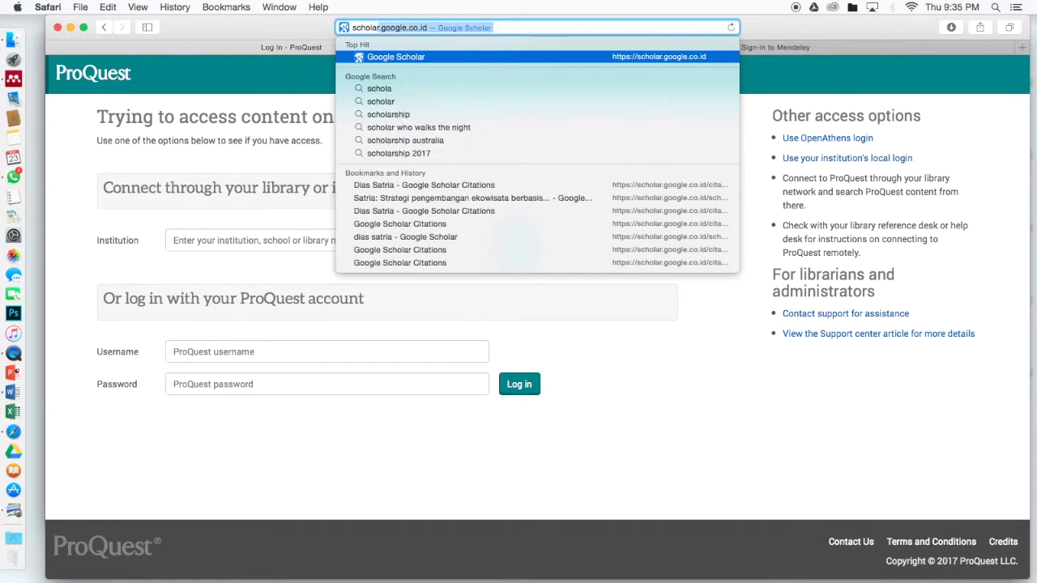
{"action": "type", "text": "google."}
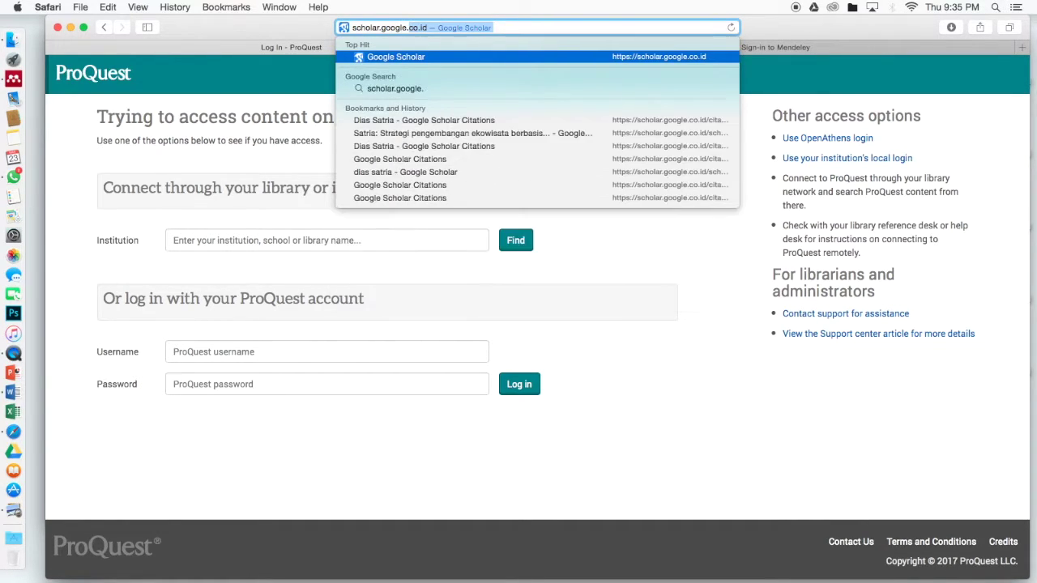
{"action": "type", "text": "co.i"}
{"action": "key", "text": "Return"}
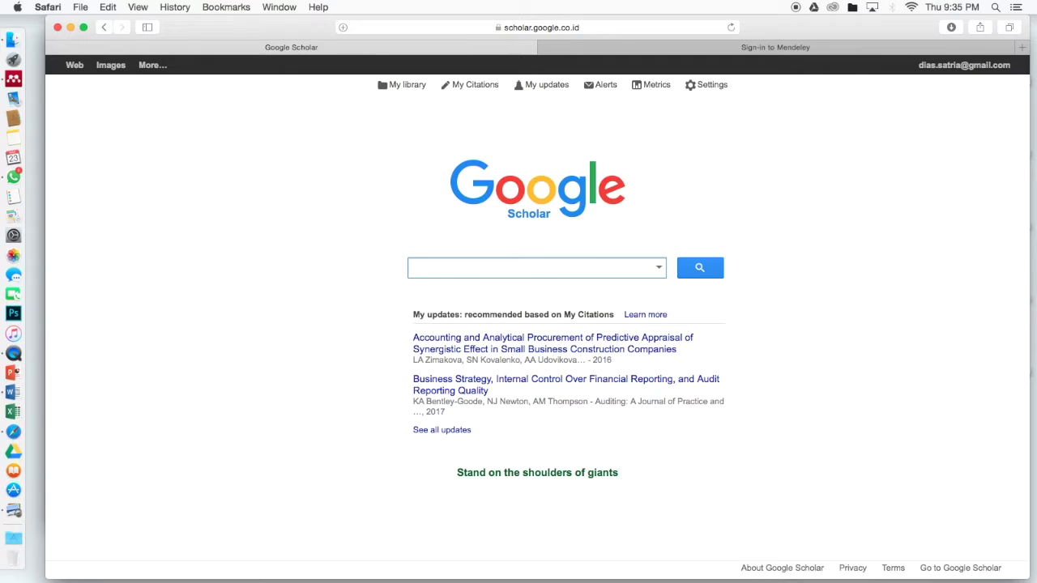
Search Google Scholar for "economic development" and open the ResearchGate PDF of the article on the role of human capital
{"action": "type", "text": "economic development"}
{"action": "key", "text": "Return"}
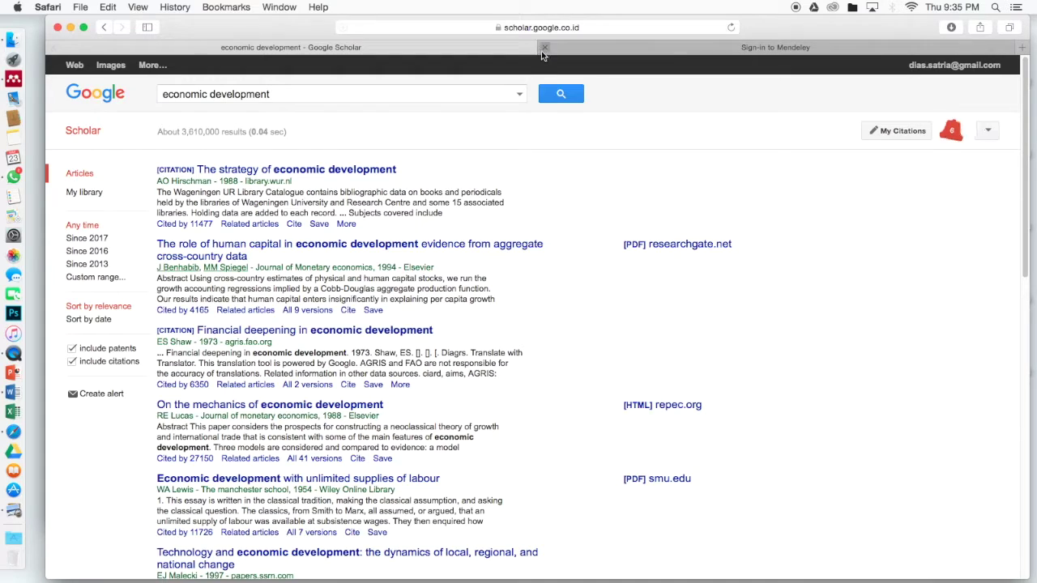
{"action": "scroll", "coordinate": [530, 178], "scroll_direction": "down", "scroll_amount": 2}
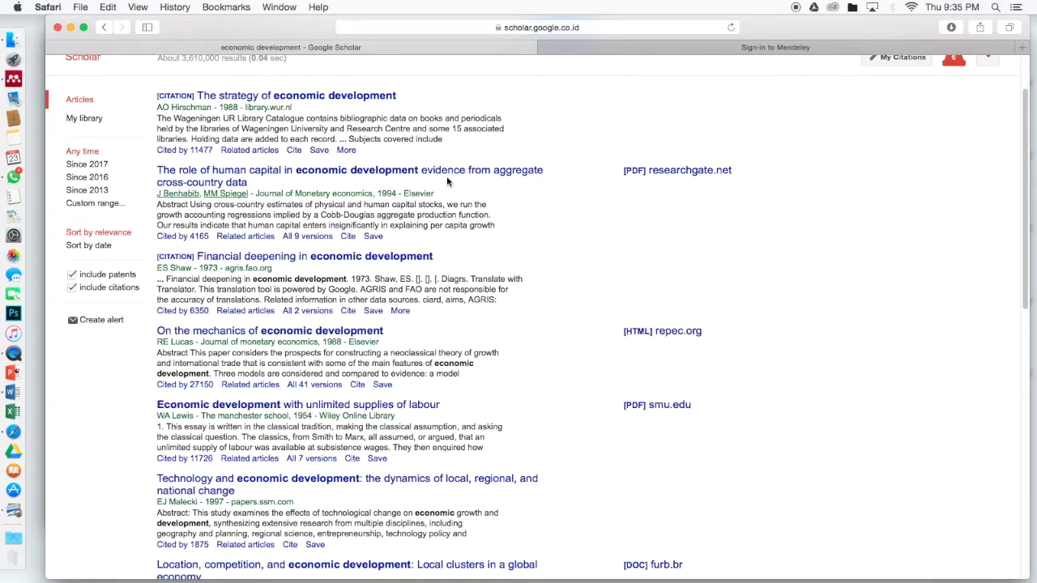
{"action": "left_click", "coordinate": [712, 175]}
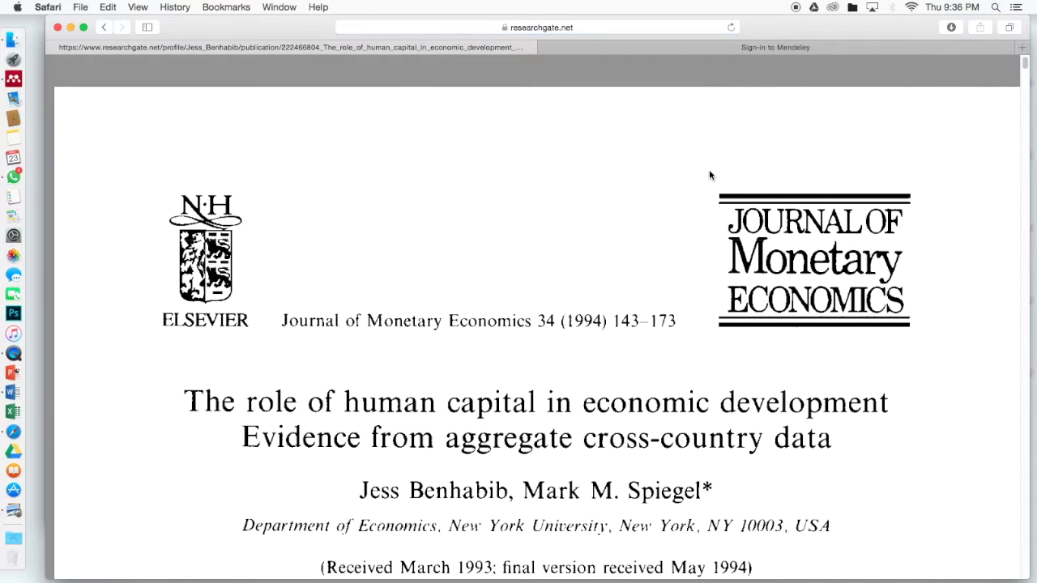
Open the article in Preview and export it as a PDF into the YOUTUBE folder within Documents
{"action": "mouse_move", "coordinate": [542, 489]}
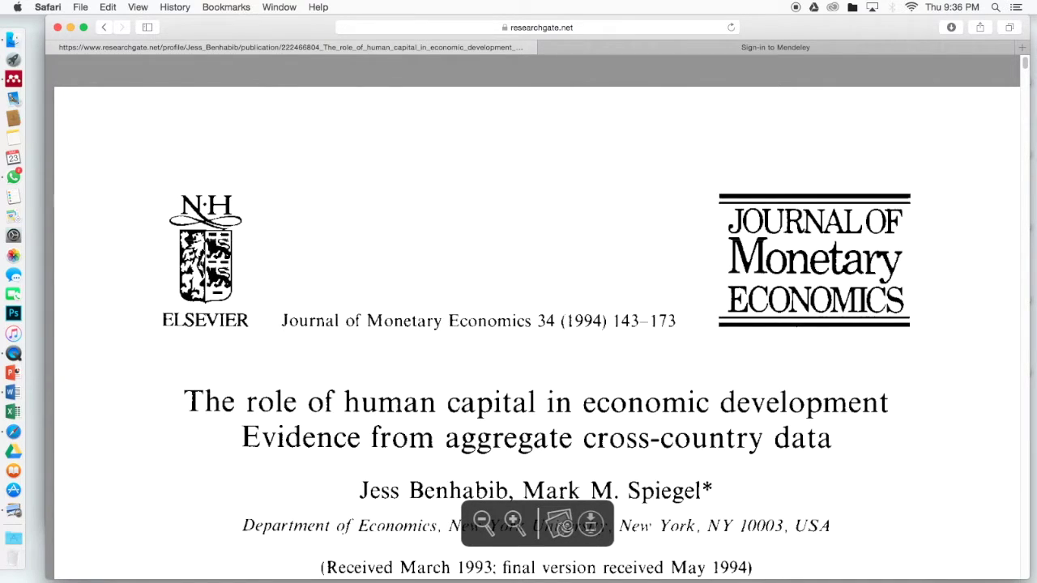
{"action": "left_click", "coordinate": [561, 526]}
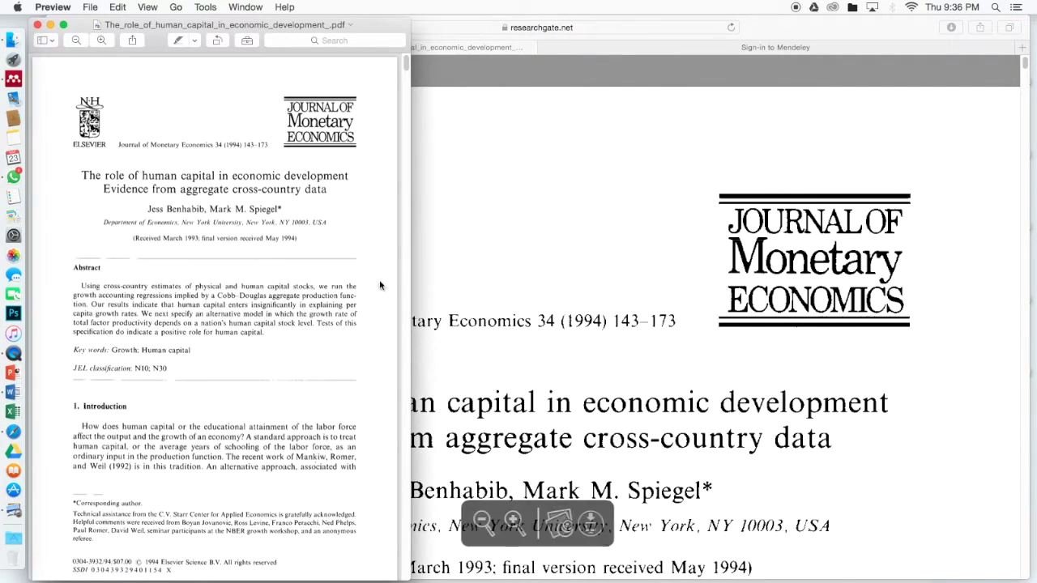
{"action": "left_click", "coordinate": [87, 8]}
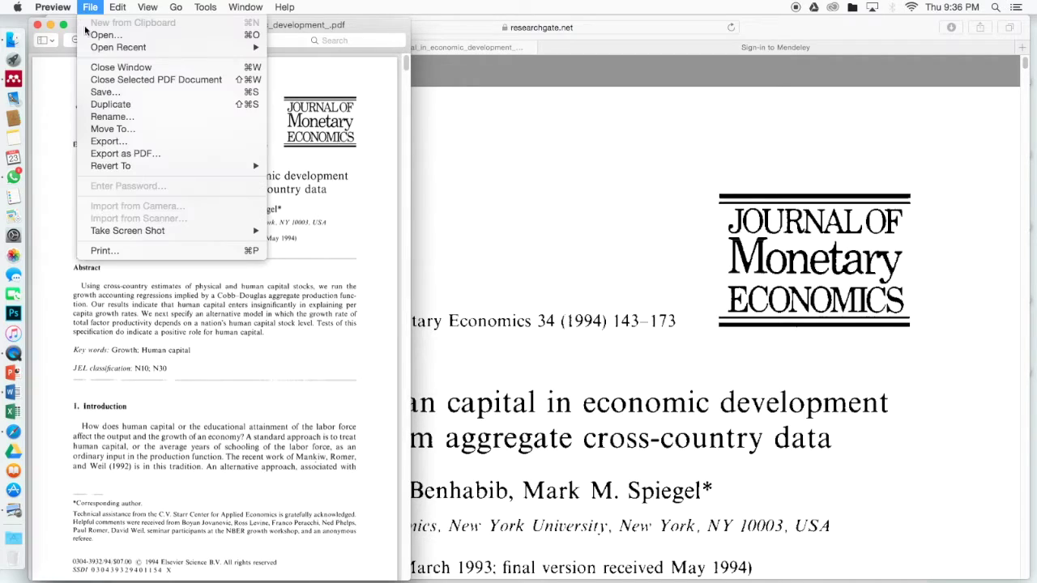
{"action": "left_click", "coordinate": [114, 153]}
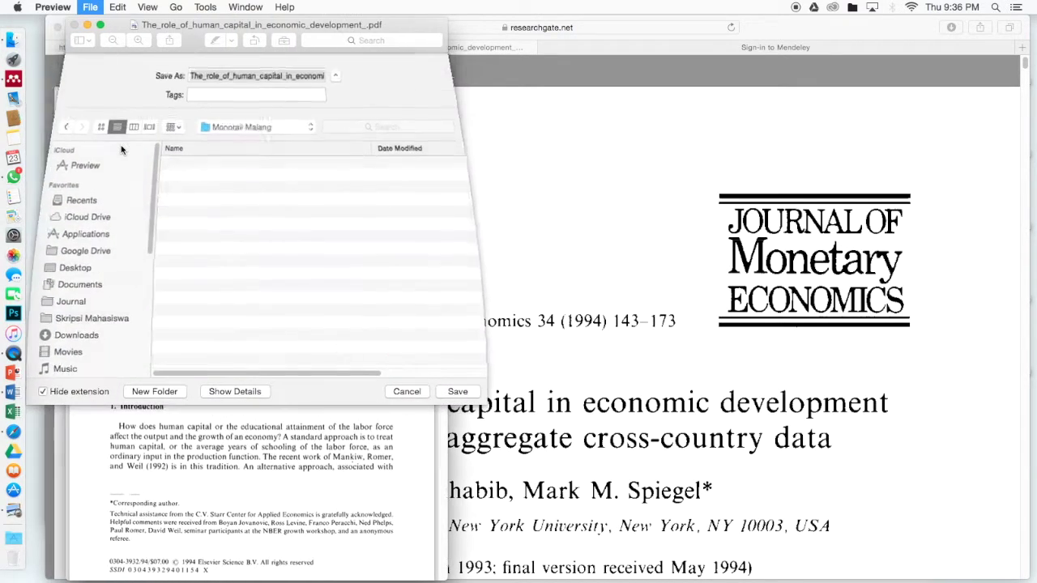
{"action": "left_click", "coordinate": [94, 285]}
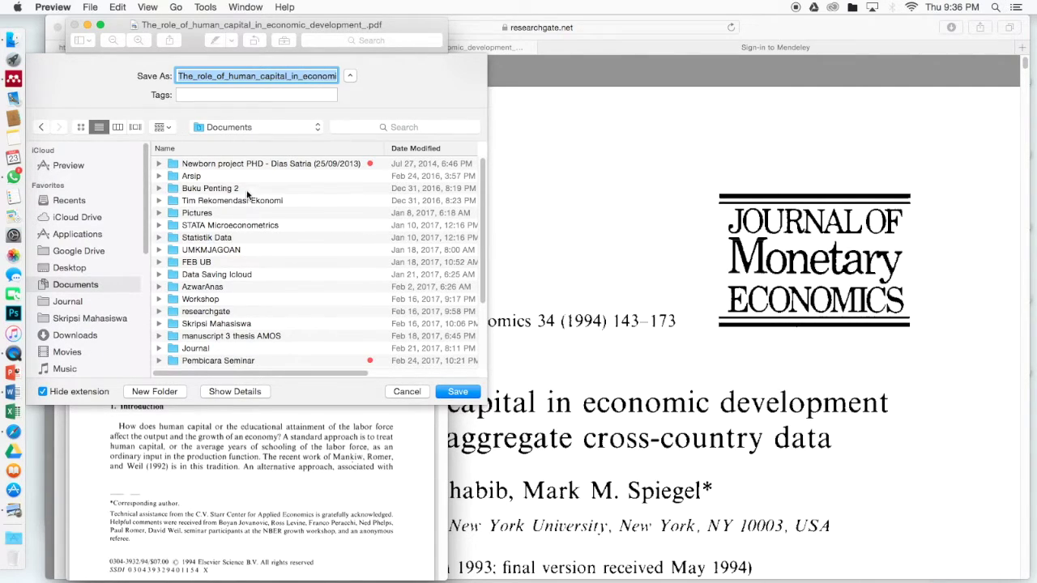
{"action": "left_click", "coordinate": [415, 149]}
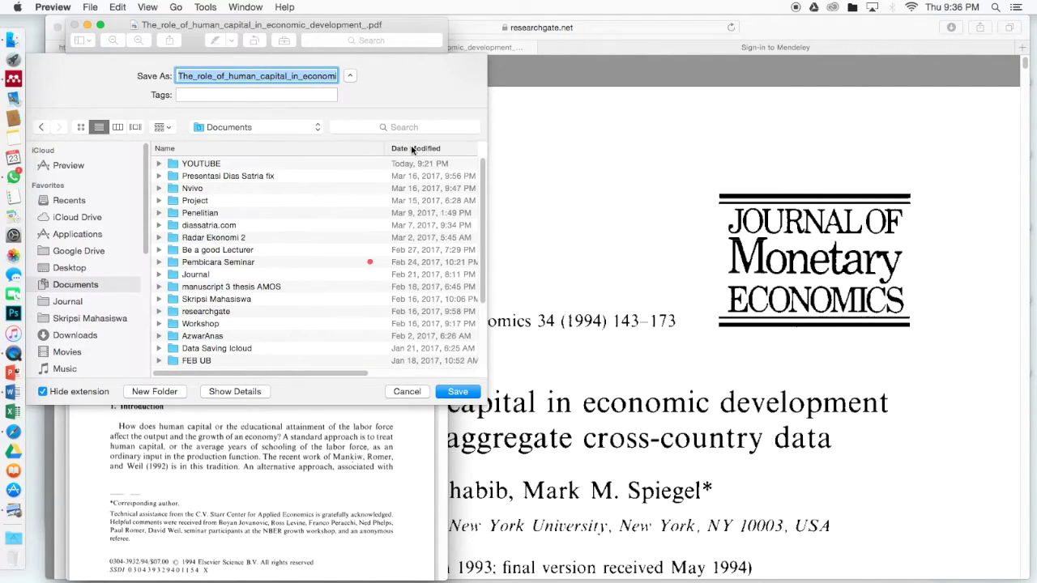
{"action": "double_click", "coordinate": [326, 169]}
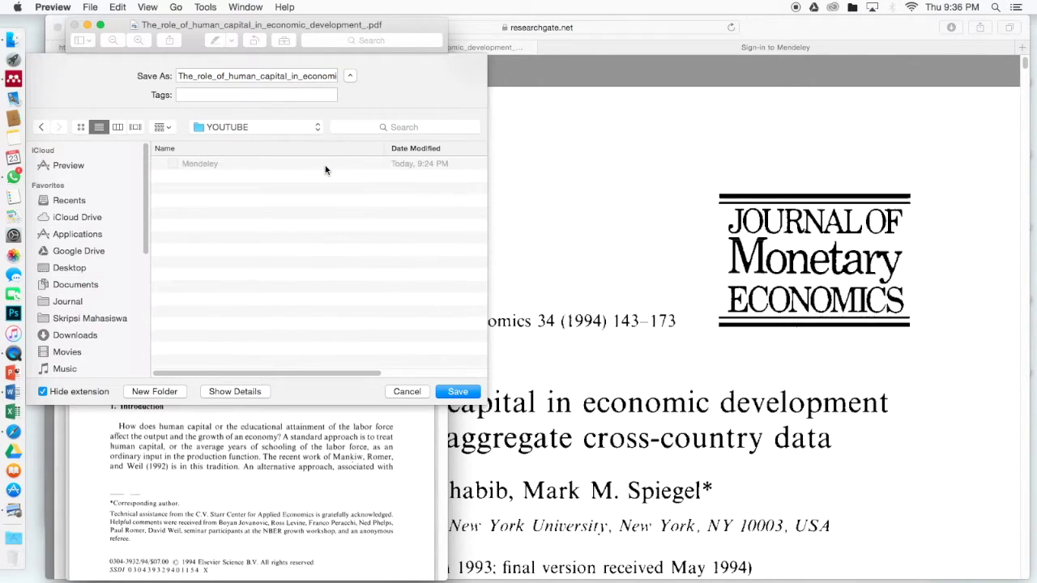
{"action": "left_click", "coordinate": [460, 394]}
{"action": "left_click", "coordinate": [469, 392]}
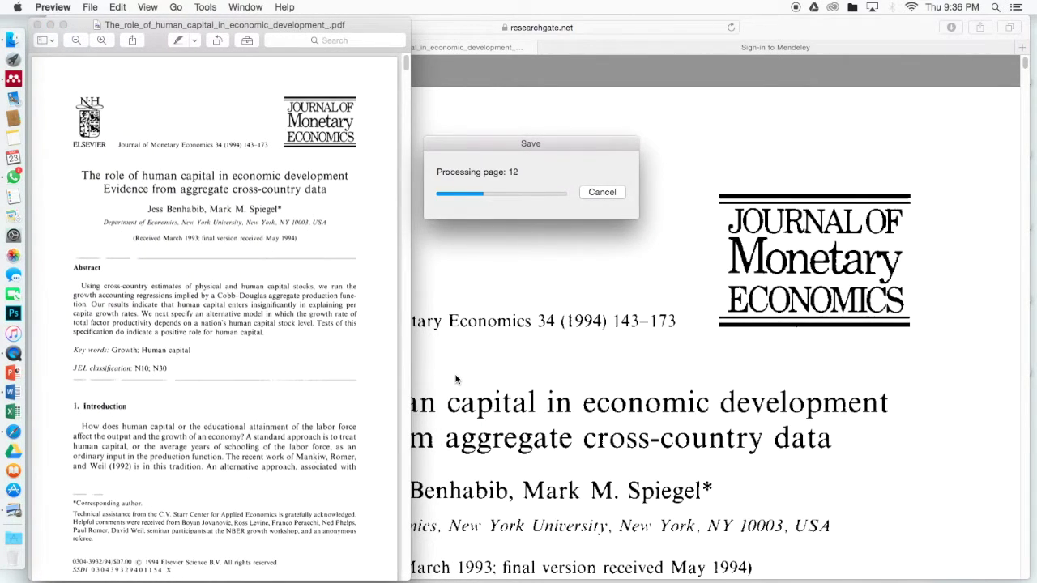
Return to Safari, close the ResearchGate article page and minimize the browser window
{"action": "left_click", "coordinate": [460, 367]}
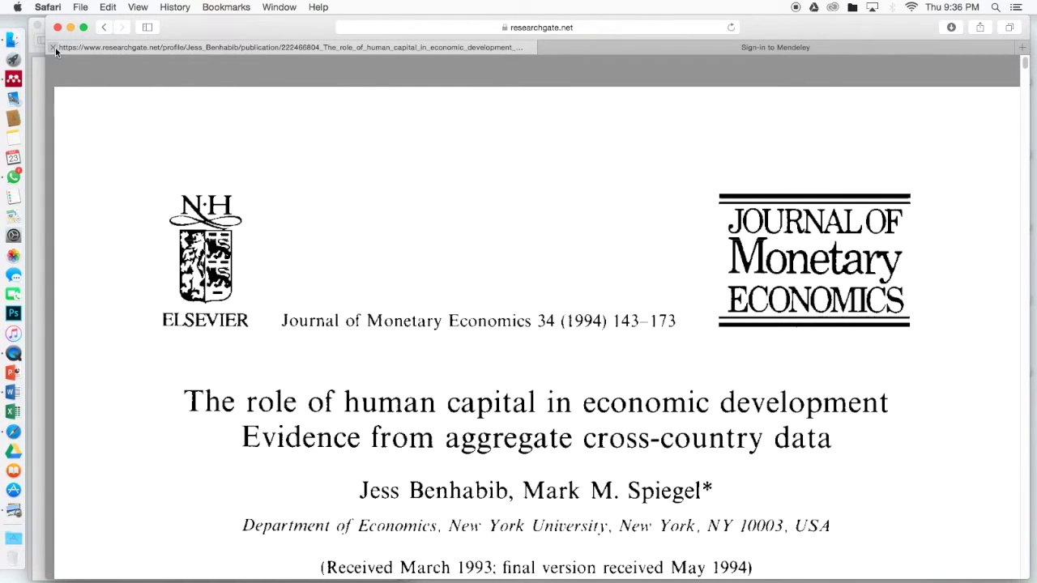
{"action": "left_click", "coordinate": [70, 28]}
{"action": "key", "text": "super+w"}
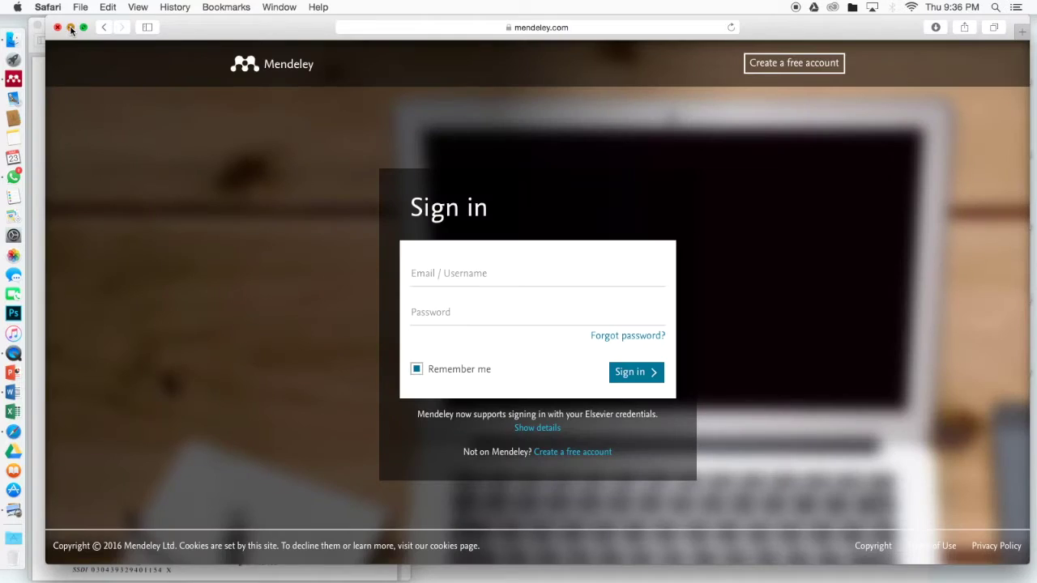
{"action": "left_click", "coordinate": [71, 28]}
Arrange the Preview article and a narrowed Mendeley Desktop window side by side
{"action": "left_click_drag", "start_coordinate": [225, 26], "coordinate": [780, 23]}
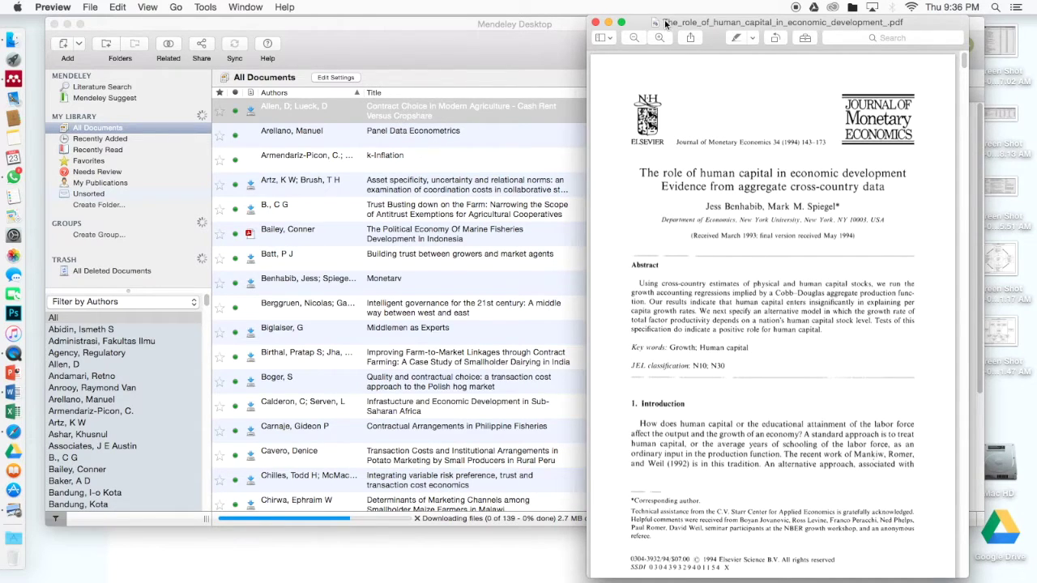
{"action": "left_click_drag", "start_coordinate": [669, 22], "coordinate": [734, 22]}
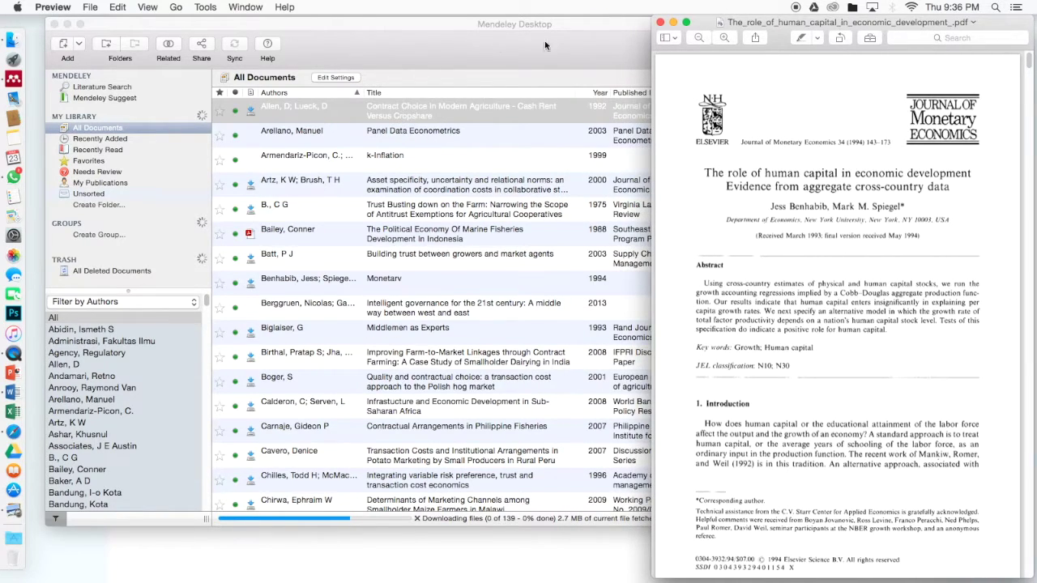
{"action": "left_click", "coordinate": [120, 20]}
{"action": "left_click_drag", "start_coordinate": [126, 27], "coordinate": [90, 25]}
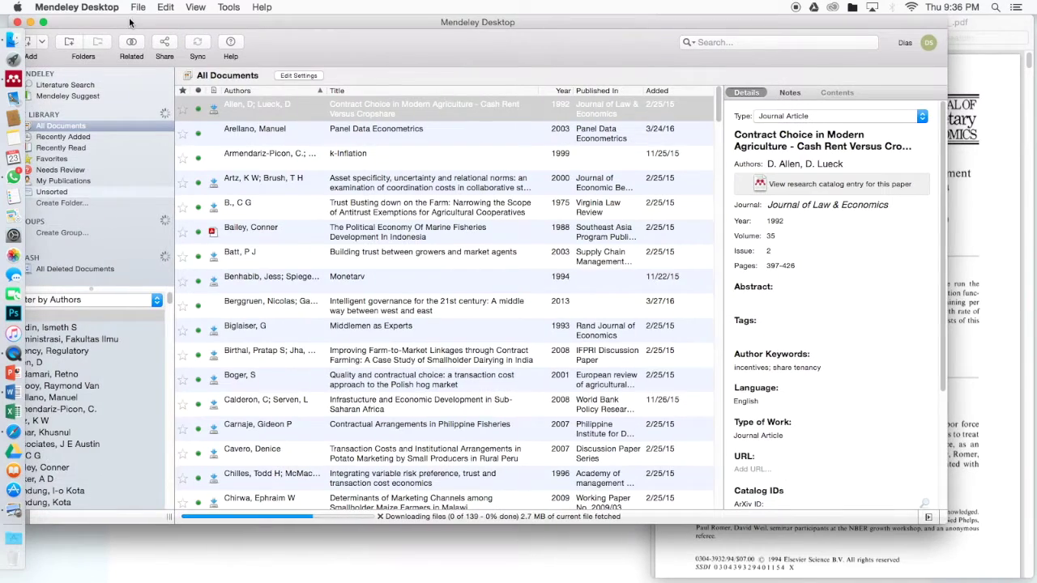
{"action": "left_click_drag", "start_coordinate": [942, 520], "coordinate": [631, 564]}
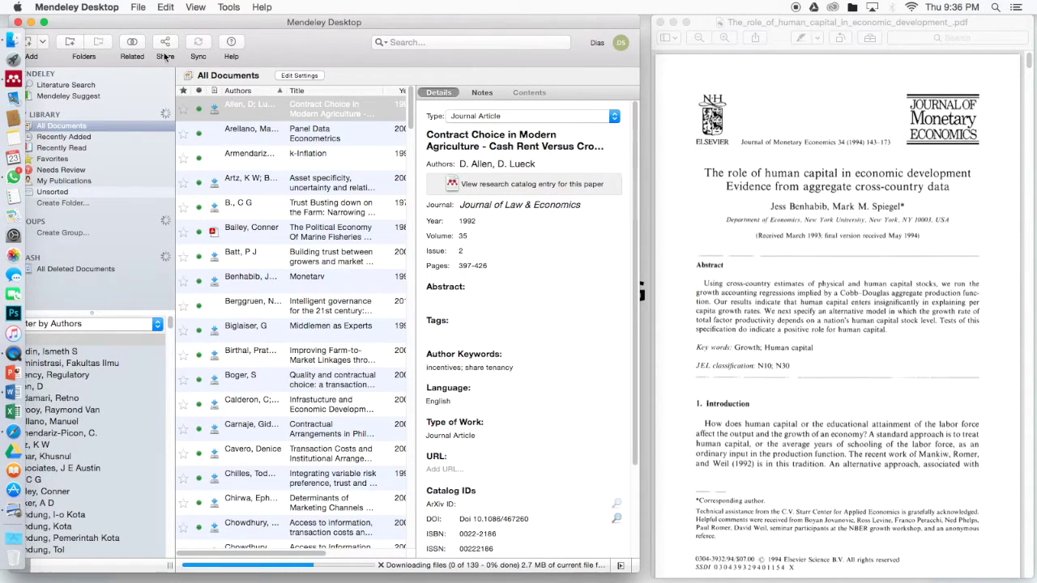
Start a manual document entry in Mendeley with the type Journal Article
{"action": "left_click", "coordinate": [136, 7]}
{"action": "left_click", "coordinate": [141, 62]}
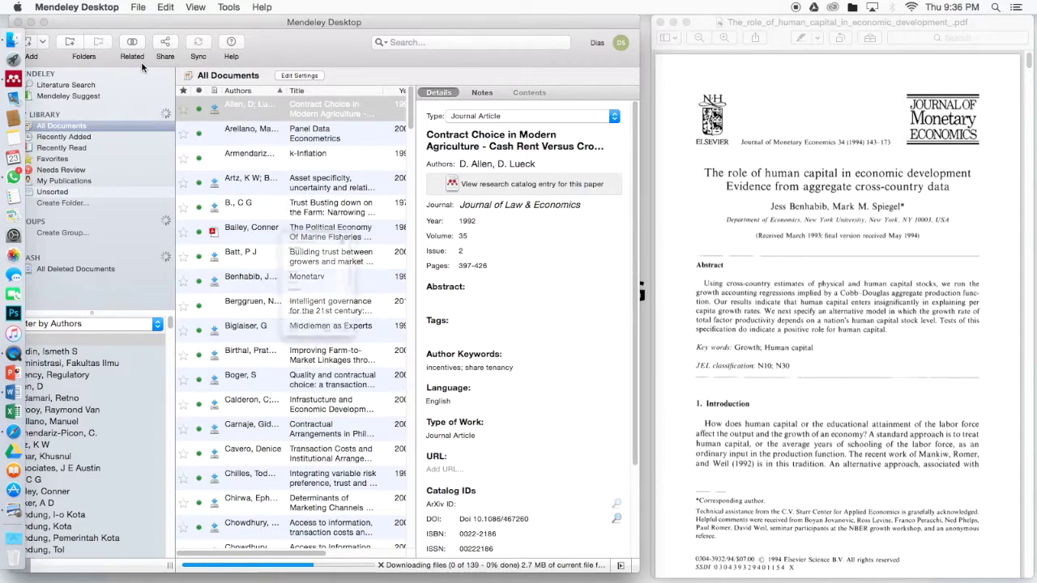
{"action": "left_click", "coordinate": [300, 170]}
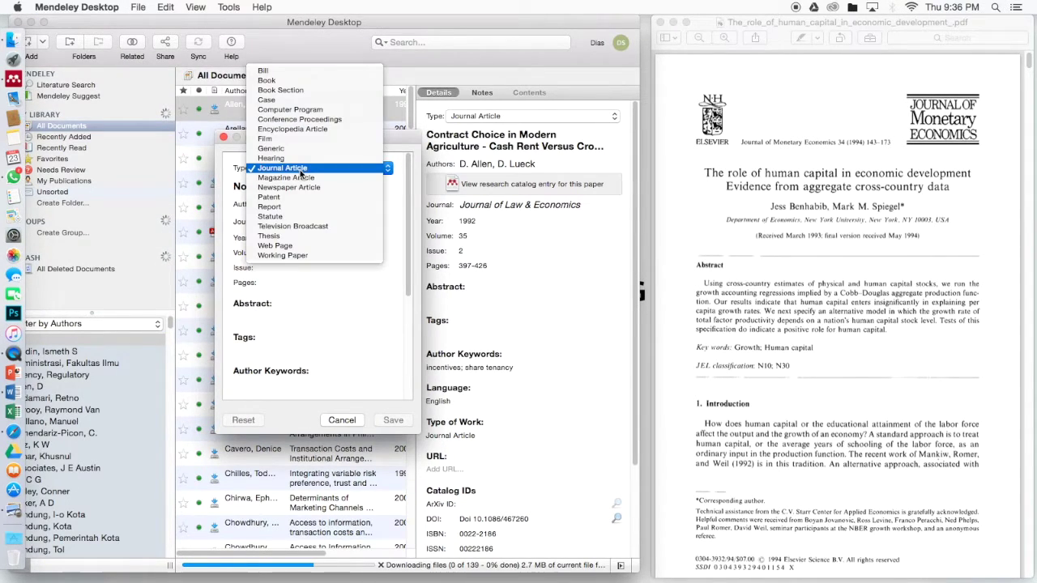
{"action": "left_click", "coordinate": [282, 169]}
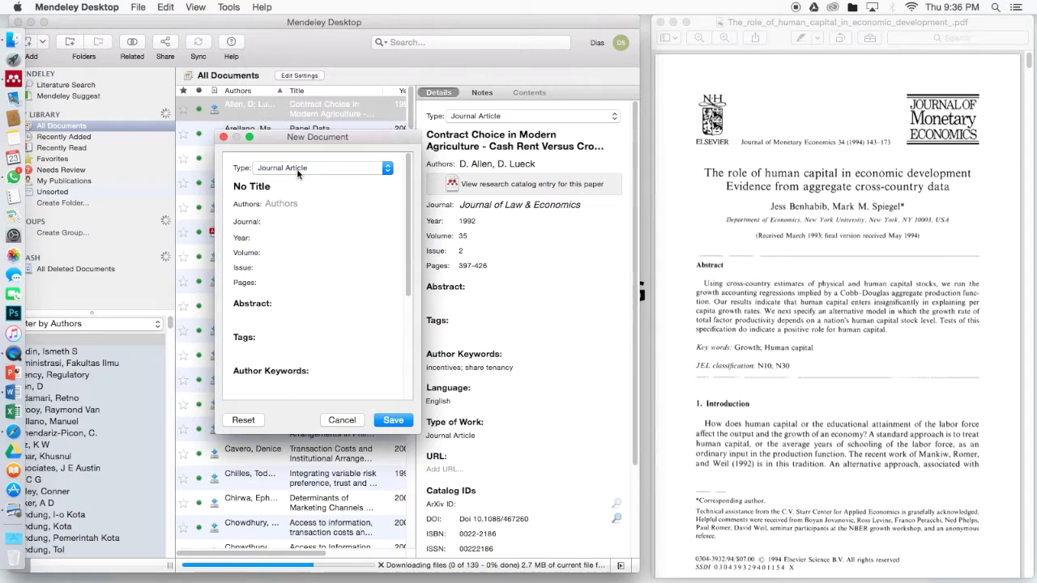
Set the new entry's title to "The role of human capital in economic development: evidence from aggregate cross-country data"
{"action": "left_click", "coordinate": [291, 186]}
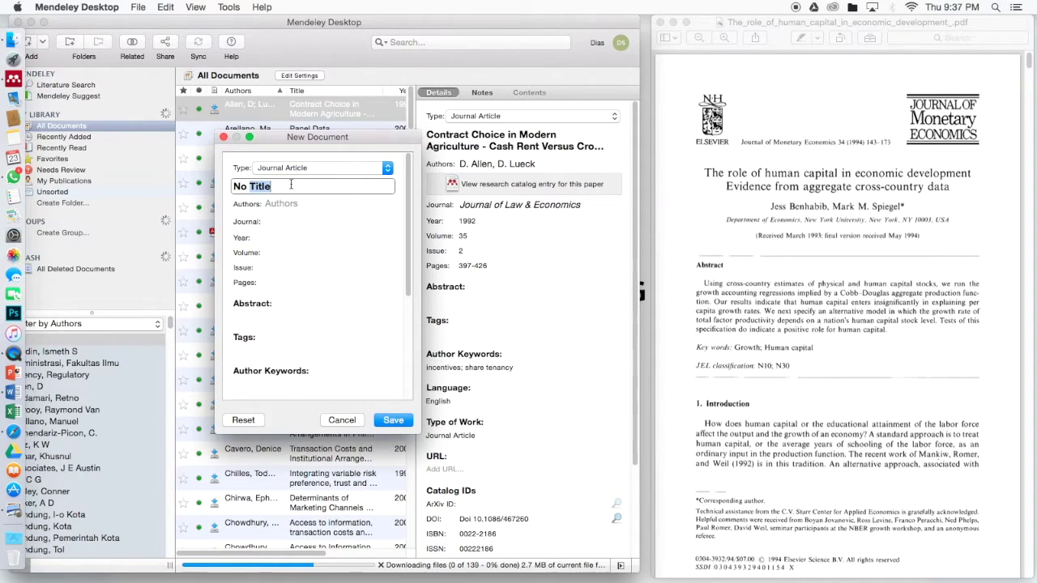
{"action": "triple_click", "coordinate": [291, 185]}
{"action": "type", "text": "The role of human c"}
{"action": "key", "text": "BackSpace"}
{"action": "key", "text": "BackSpace"}
{"action": "key", "text": "BackSpace"}
{"action": "key", "text": "BackSpace"}
{"action": "key", "text": "BackSpace"}
{"action": "key", "text": "BackSpace"}
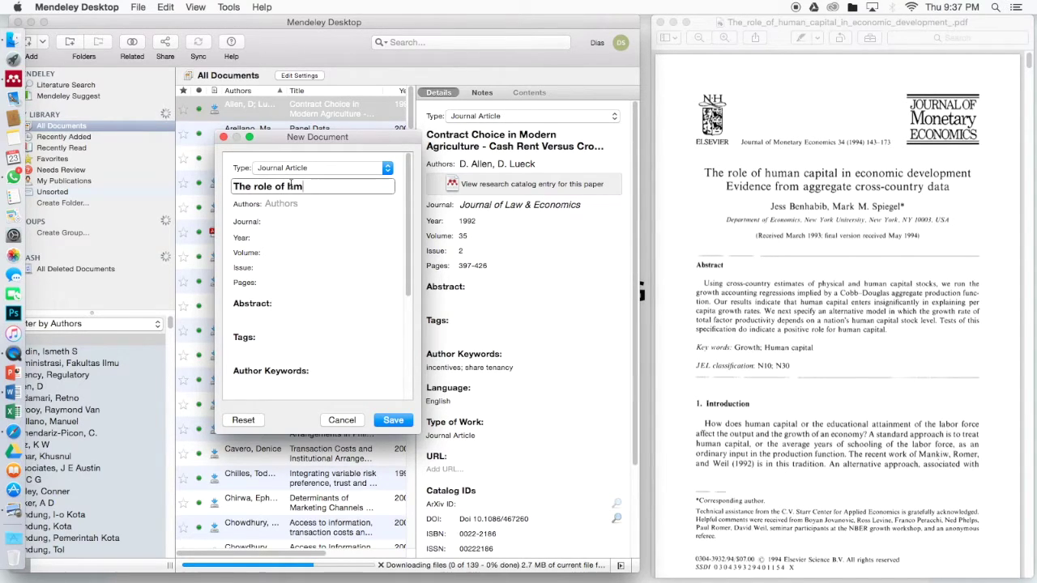
{"action": "type", "text": "uman capital in economic de"}
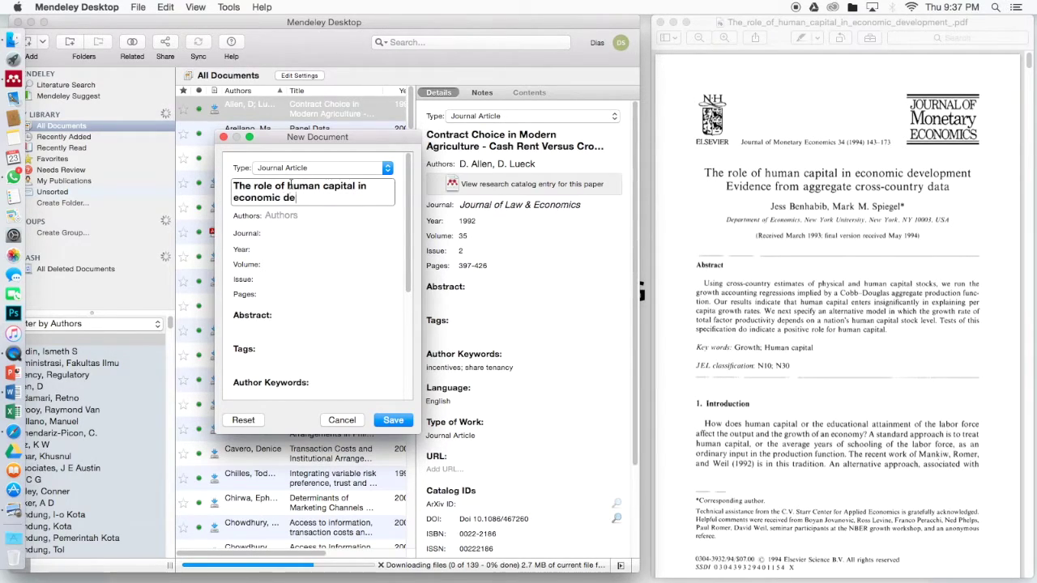
{"action": "type", "text": "velopment"}
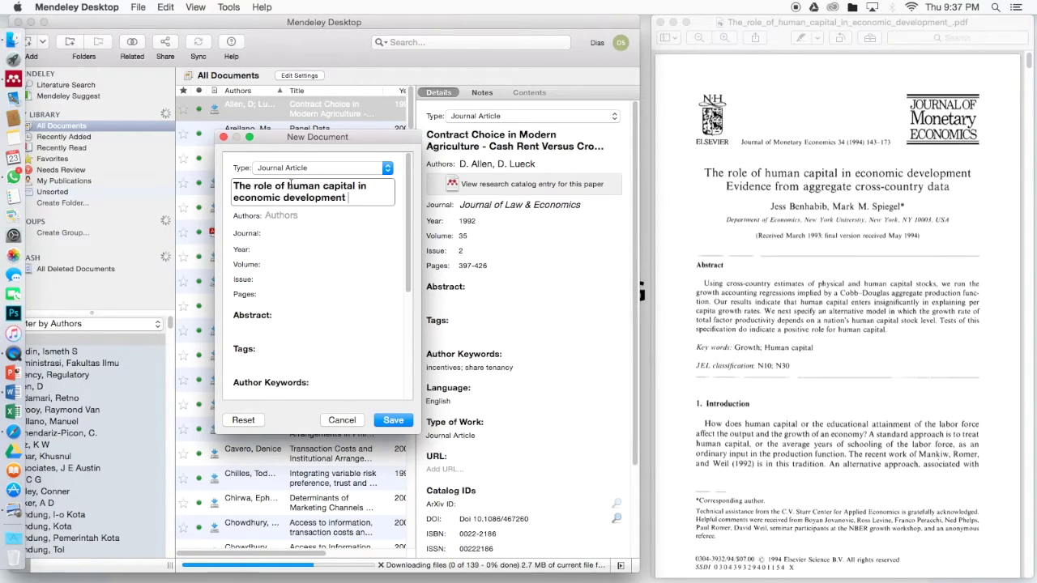
{"action": "type", "text": ": evidence"}
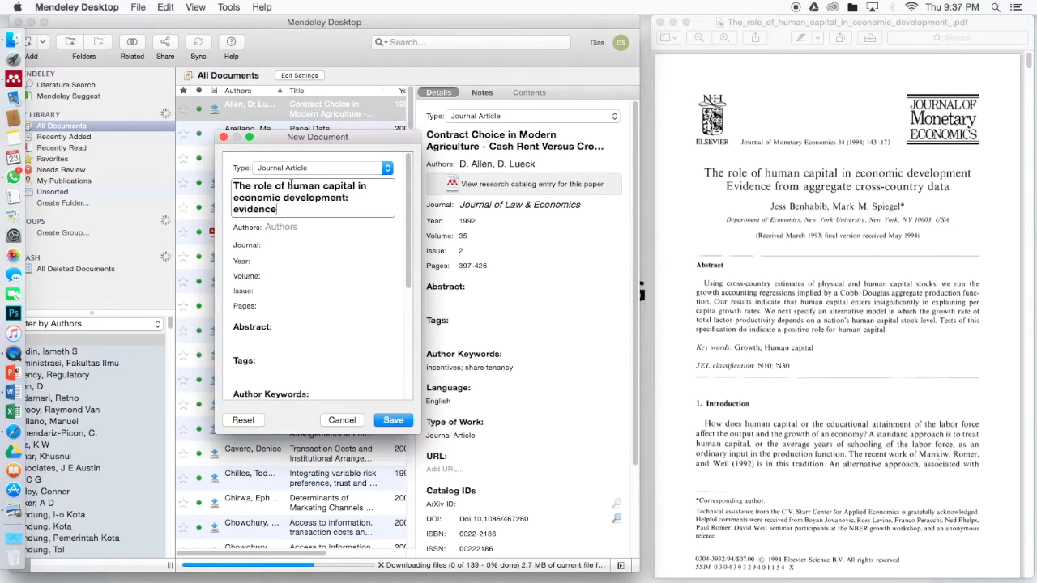
{"action": "type", "text": " from aggregate cross"}
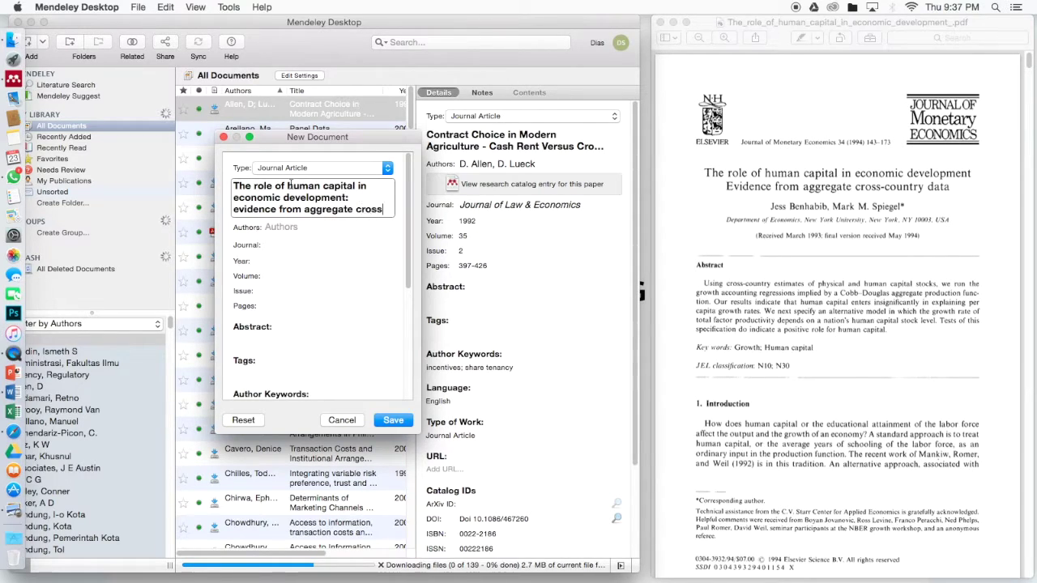
{"action": "type", "text": "-country"}
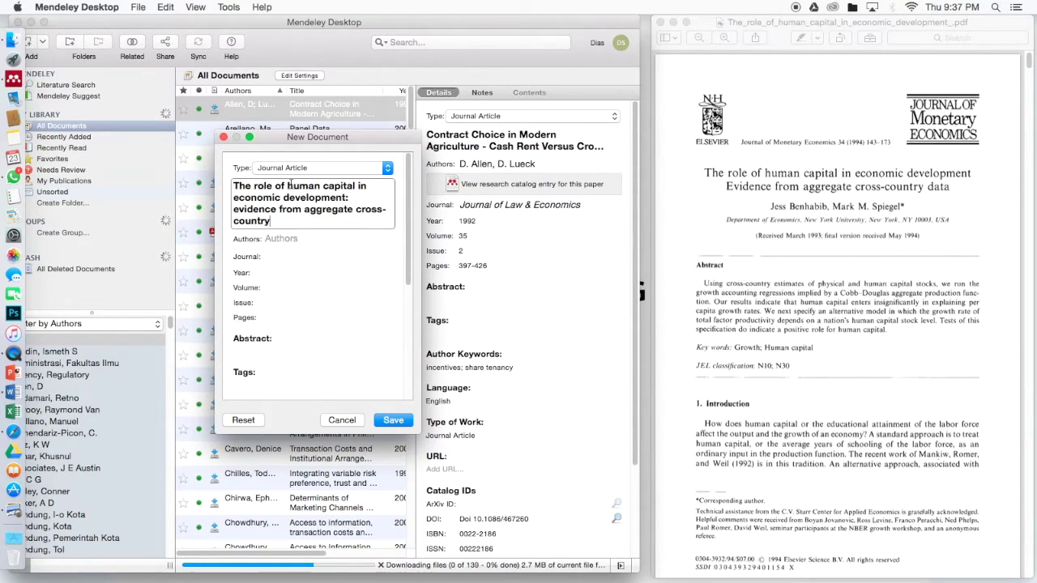
{"action": "type", "text": " data"}
Enter both authors' names from the article, last name first and one per line, and open the Journal field for editing
{"action": "left_click", "coordinate": [273, 239]}
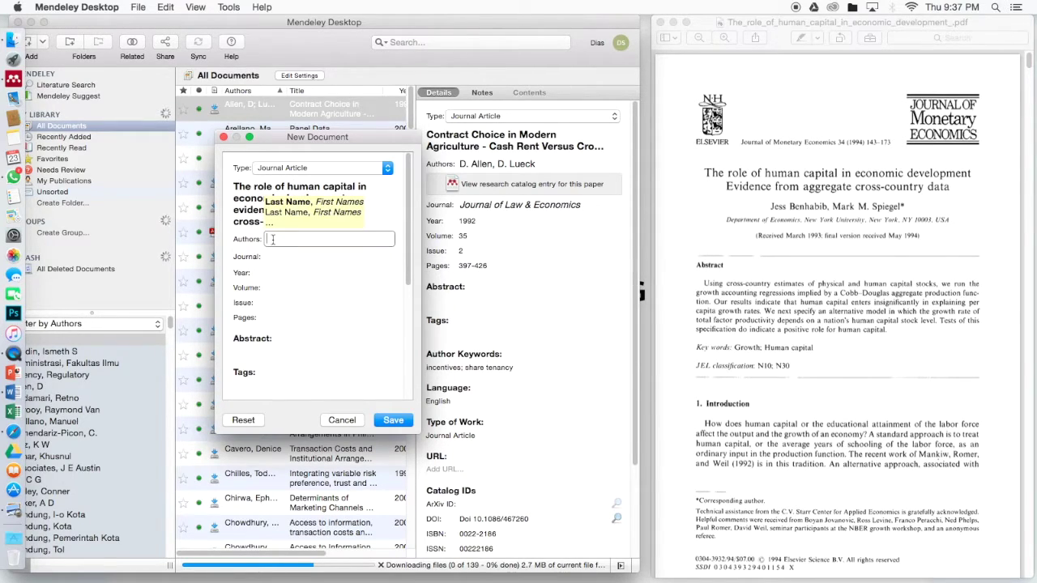
{"action": "type", "text": "Benhab"}
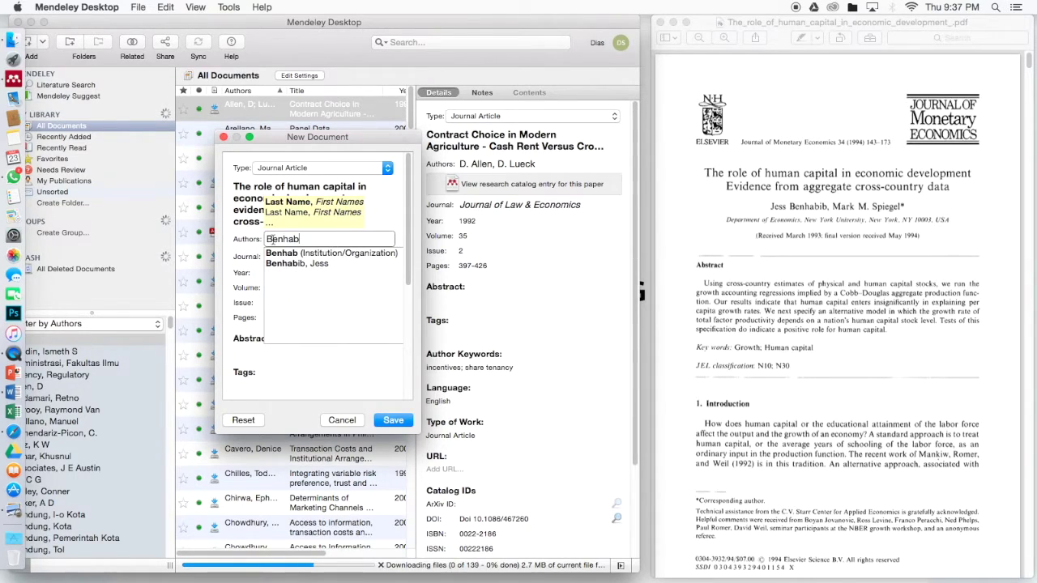
{"action": "type", "text": "ib, Jess"}
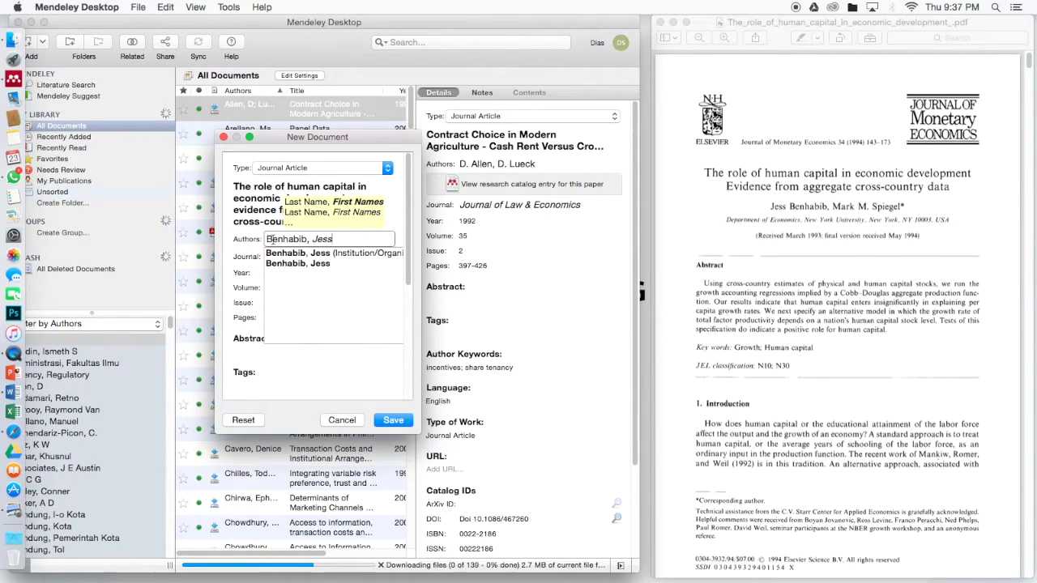
{"action": "key", "text": "Return"}
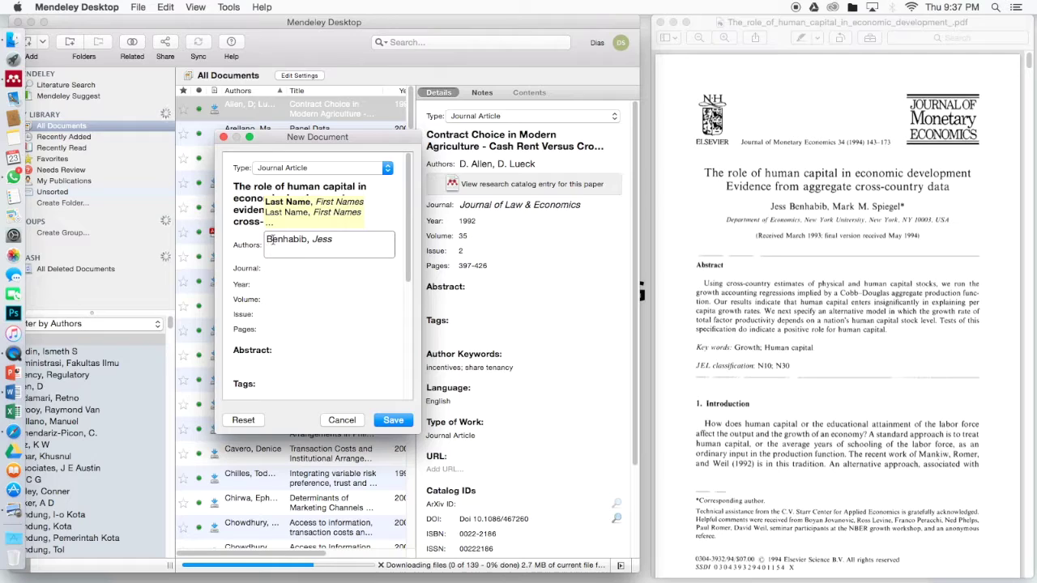
{"action": "type", "text": "Spiegel"}
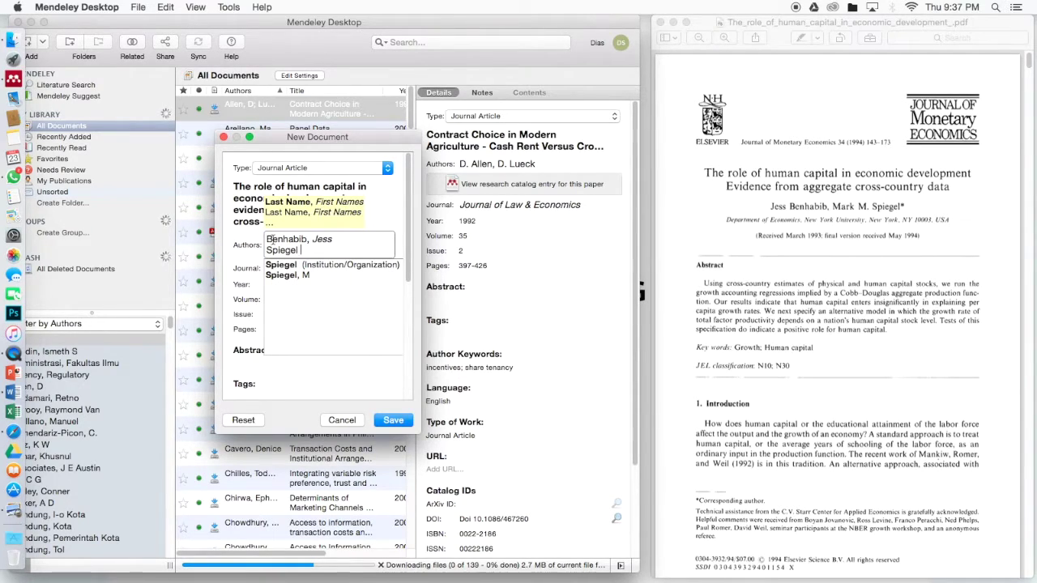
{"action": "key", "text": "BackSpace"}
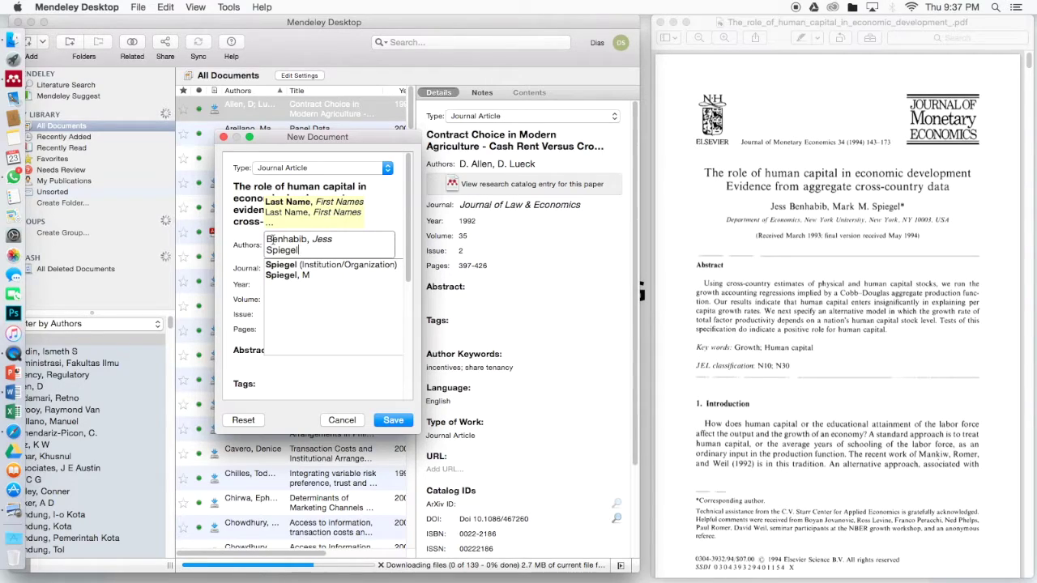
{"action": "type", "text": ", Mark"}
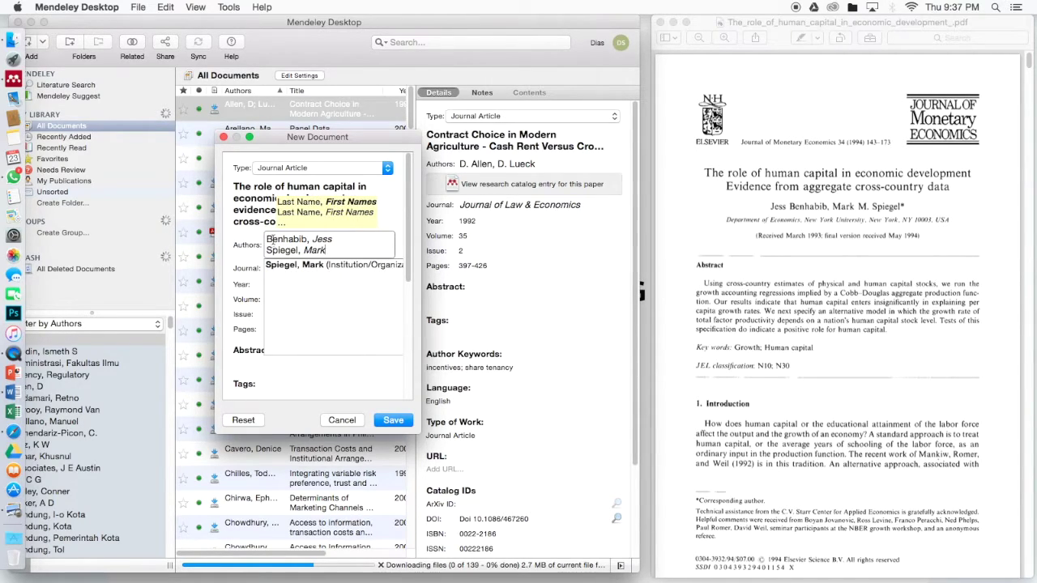
{"action": "left_click", "coordinate": [275, 266]}
{"action": "left_click", "coordinate": [276, 266]}
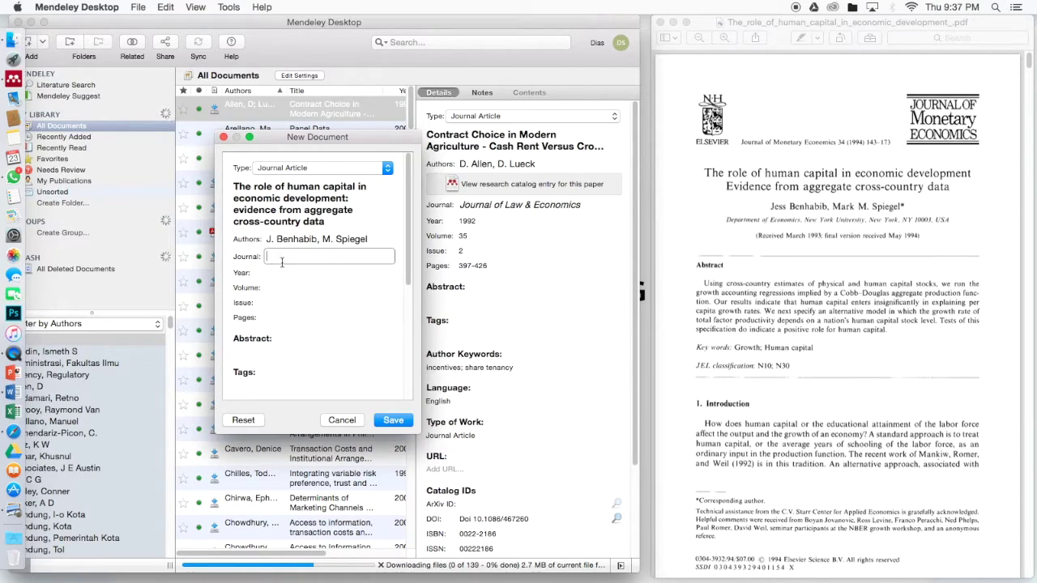
Set the new entry's journal to Journal of Monetary Economics and its year to 1994
{"action": "type", "text": "Journal of"}
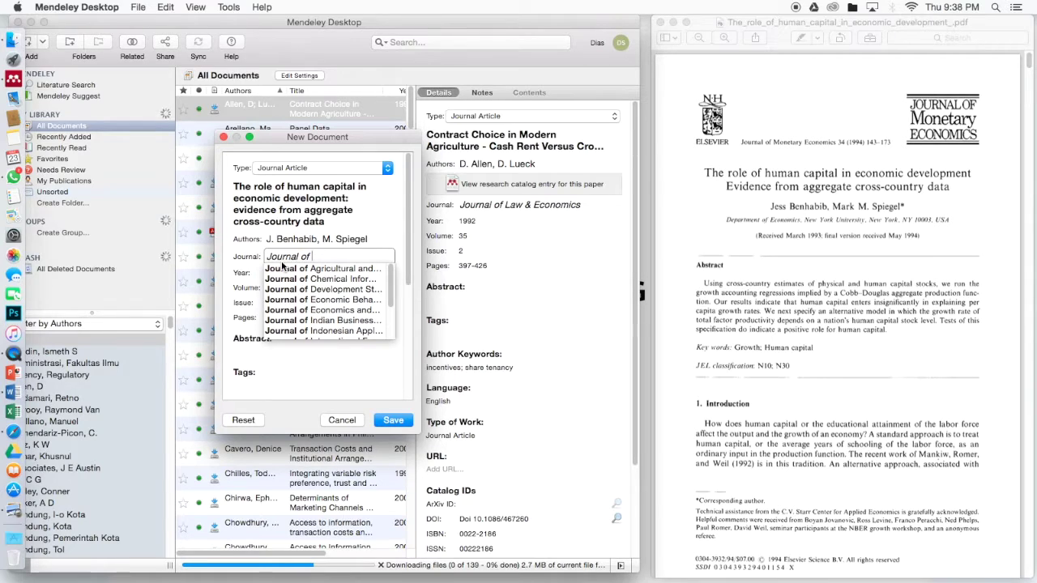
{"action": "type", "text": " Monetary Economics"}
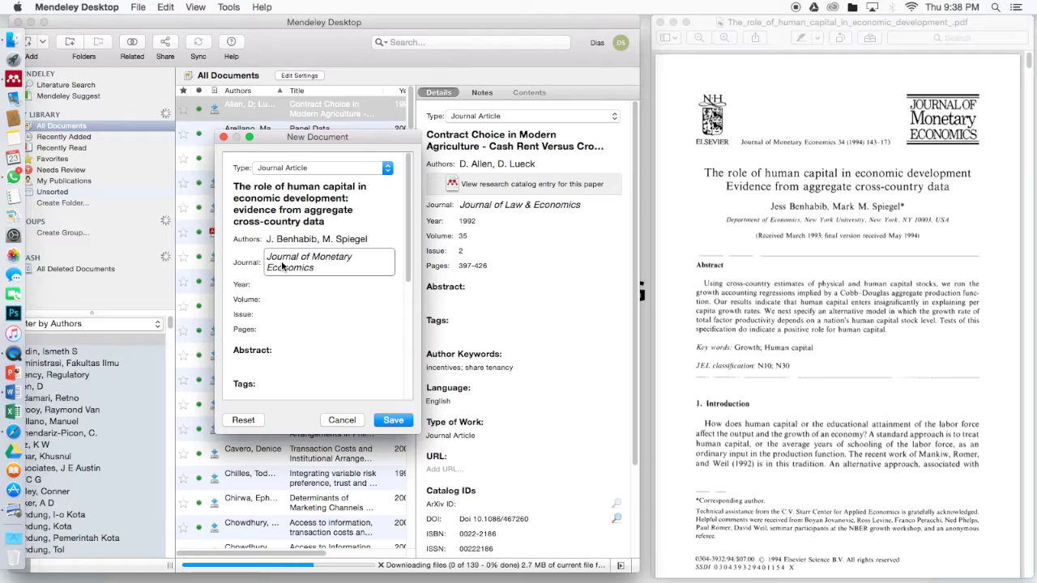
{"action": "left_click", "coordinate": [299, 285]}
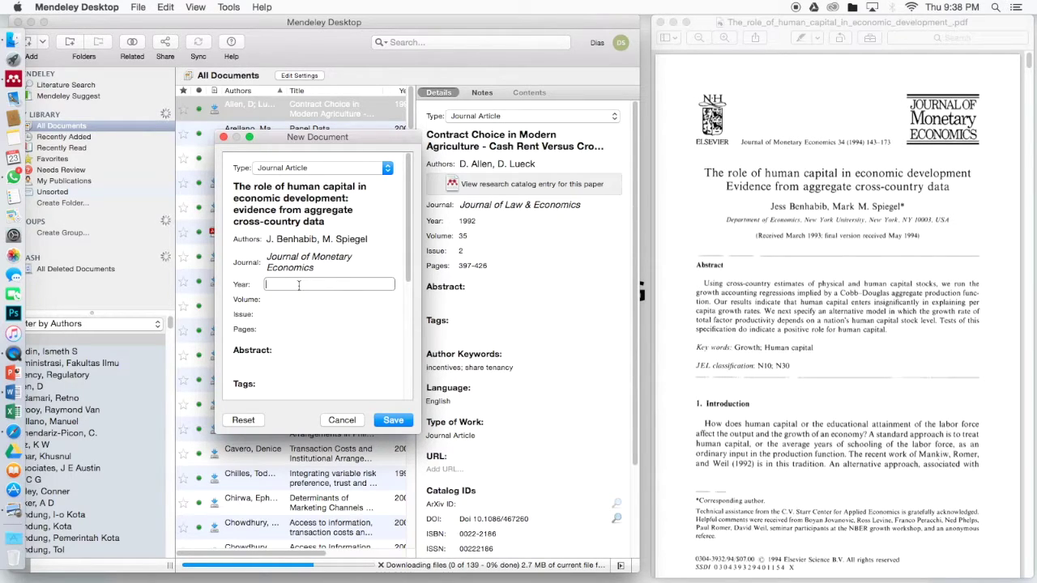
{"action": "left_click", "coordinate": [298, 299]}
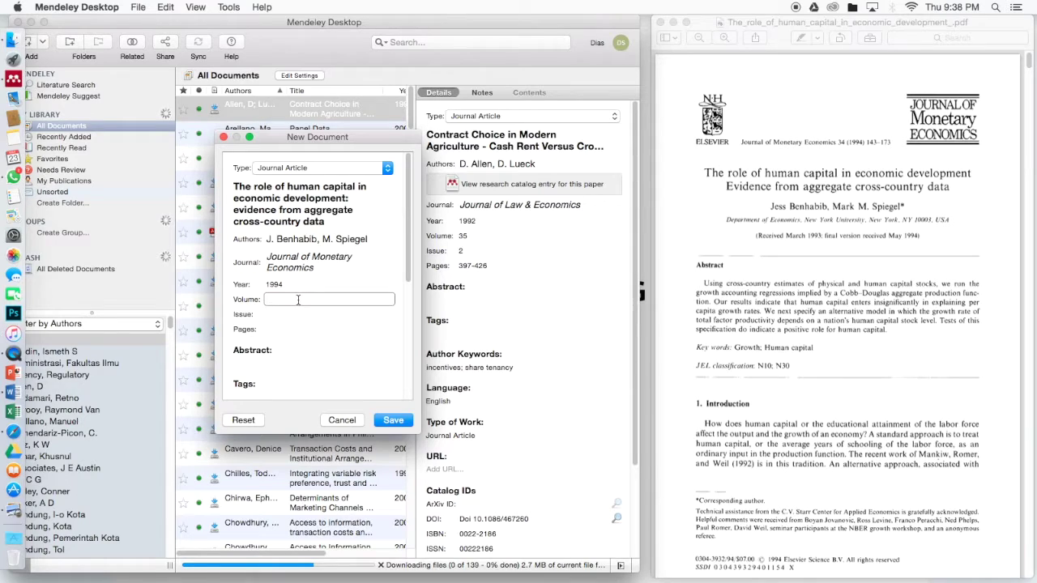
Enter volume 34 and pages 143-173 for the new entry, leaving the issue blank
{"action": "type", "text": "34"}
{"action": "left_click", "coordinate": [287, 315]}
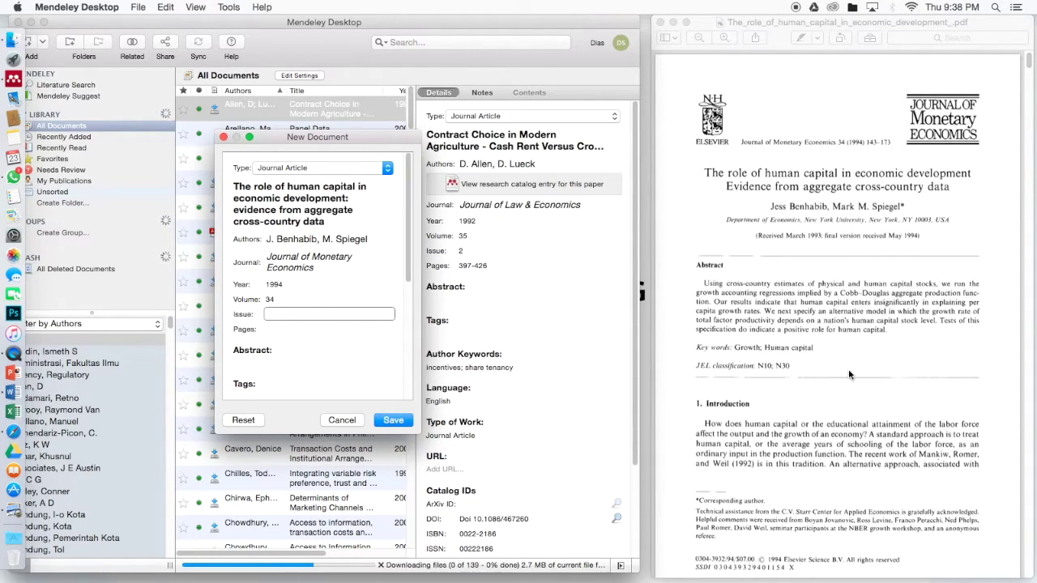
{"action": "scroll", "coordinate": [848, 368], "scroll_direction": "down", "scroll_amount": 2}
{"action": "scroll", "coordinate": [848, 370], "scroll_direction": "up", "scroll_amount": 2}
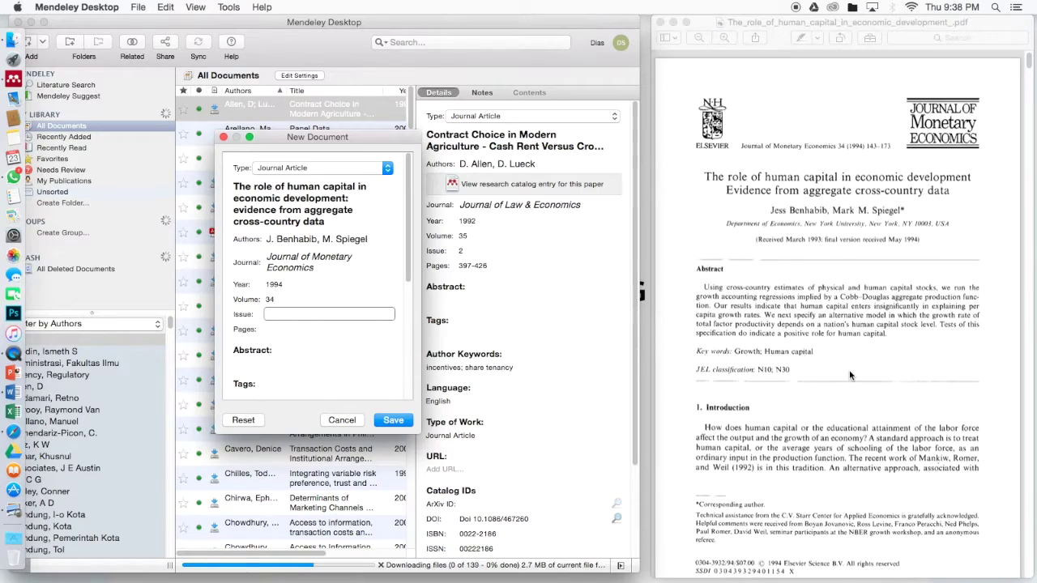
{"action": "left_click", "coordinate": [302, 330]}
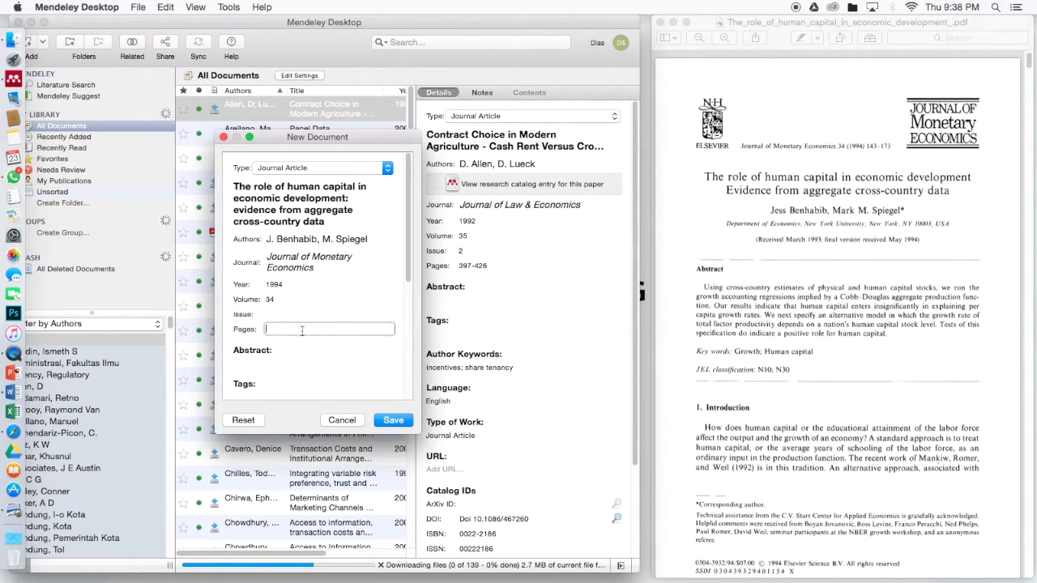
{"action": "type", "text": "143-173"}
Select the article's abstract text in the PDF and open the entry's Abstract field for editing
{"action": "left_click", "coordinate": [713, 317]}
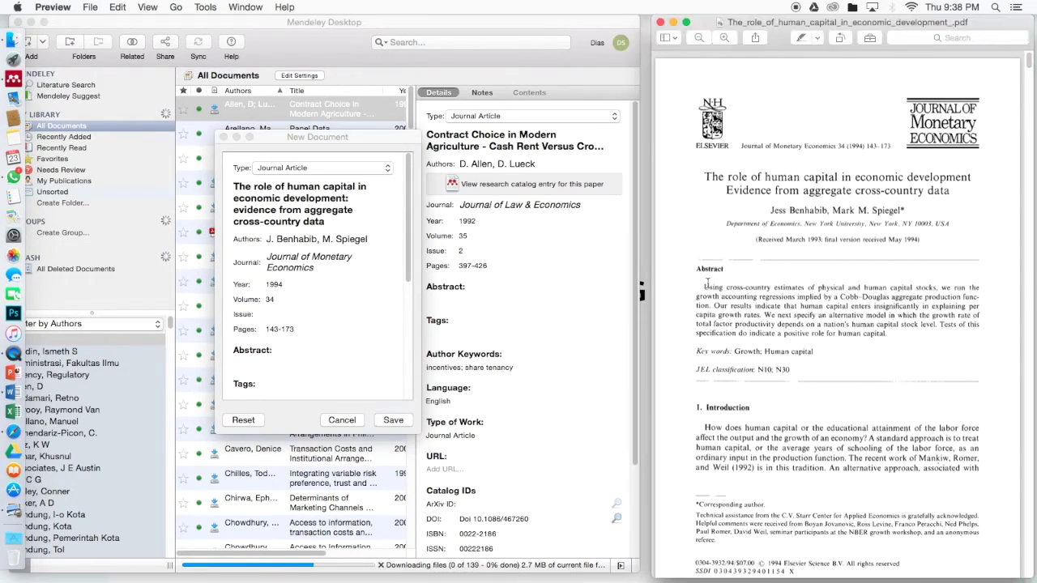
{"action": "left_click_drag", "start_coordinate": [811, 298], "coordinate": [903, 333]}
{"action": "left_click", "coordinate": [819, 333]}
{"action": "left_click", "coordinate": [258, 369]}
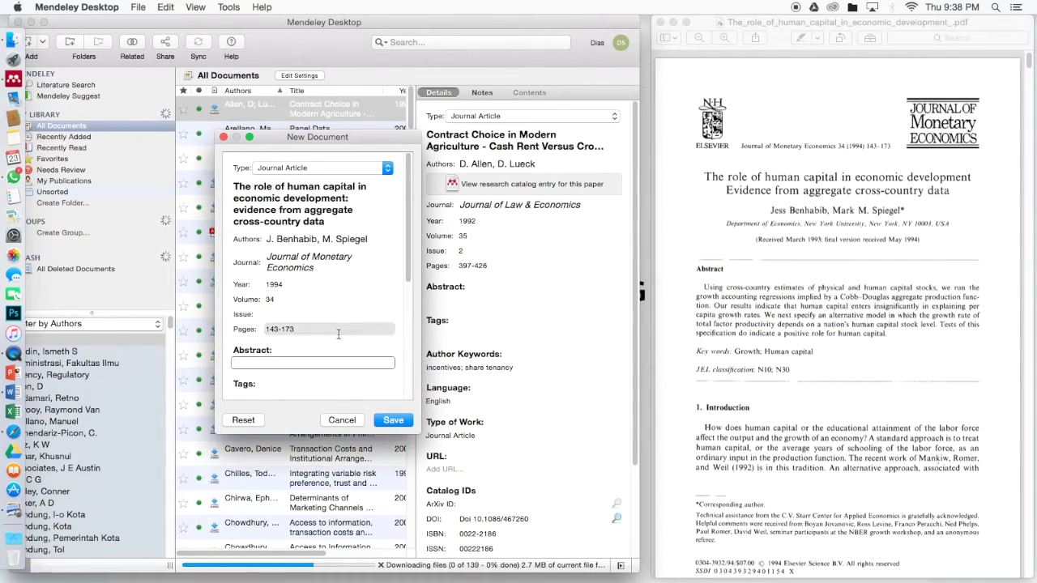
Attach the human capital article PDF from the YOUTUBE folder to the new entry and save the entry to the library
{"action": "scroll", "coordinate": [339, 338], "scroll_direction": "down", "scroll_amount": 2}
{"action": "scroll", "coordinate": [339, 338], "scroll_direction": "down", "scroll_amount": 8}
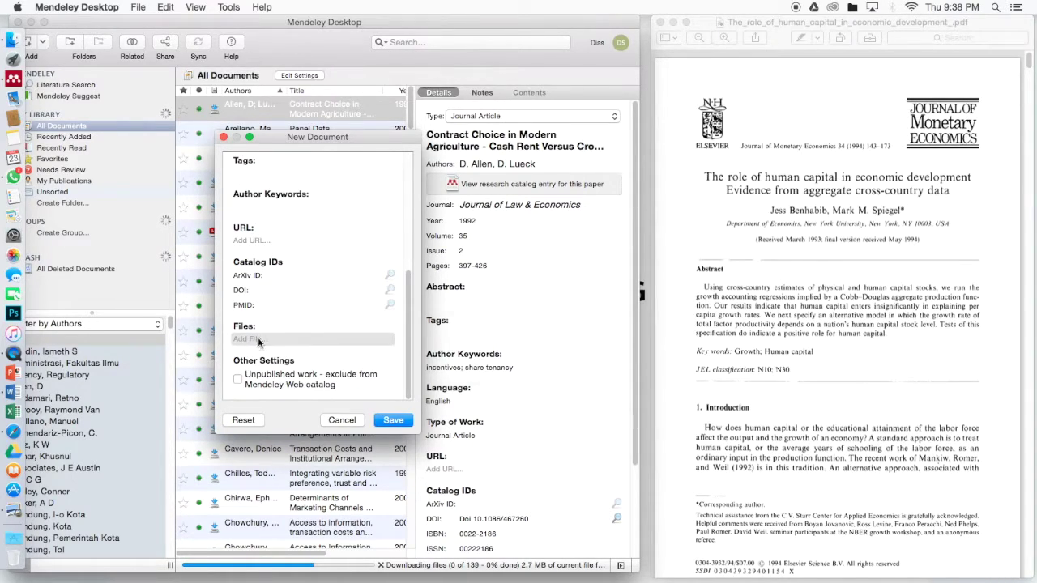
{"action": "left_click", "coordinate": [257, 339]}
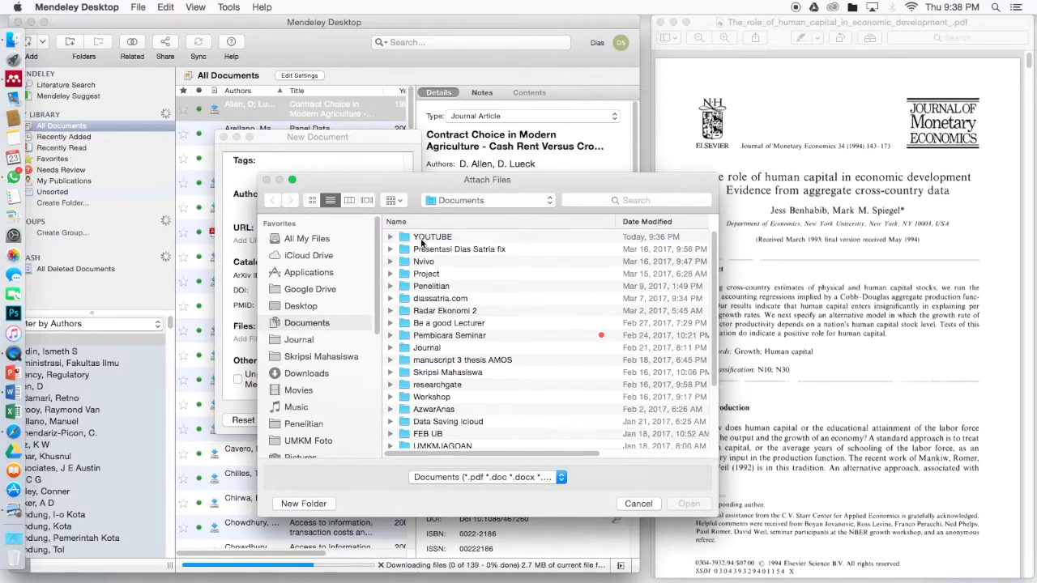
{"action": "double_click", "coordinate": [421, 241]}
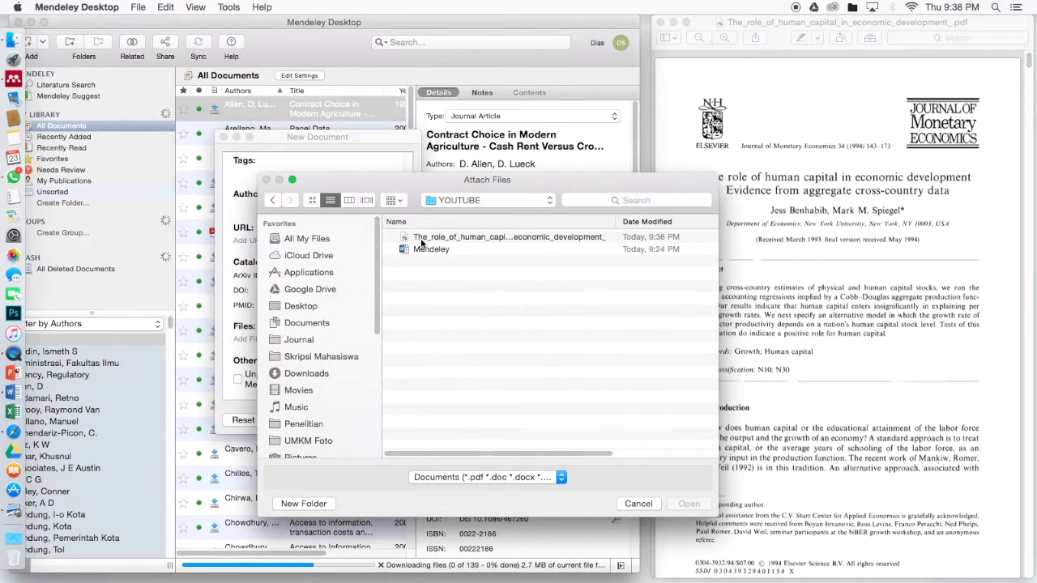
{"action": "left_click", "coordinate": [420, 237]}
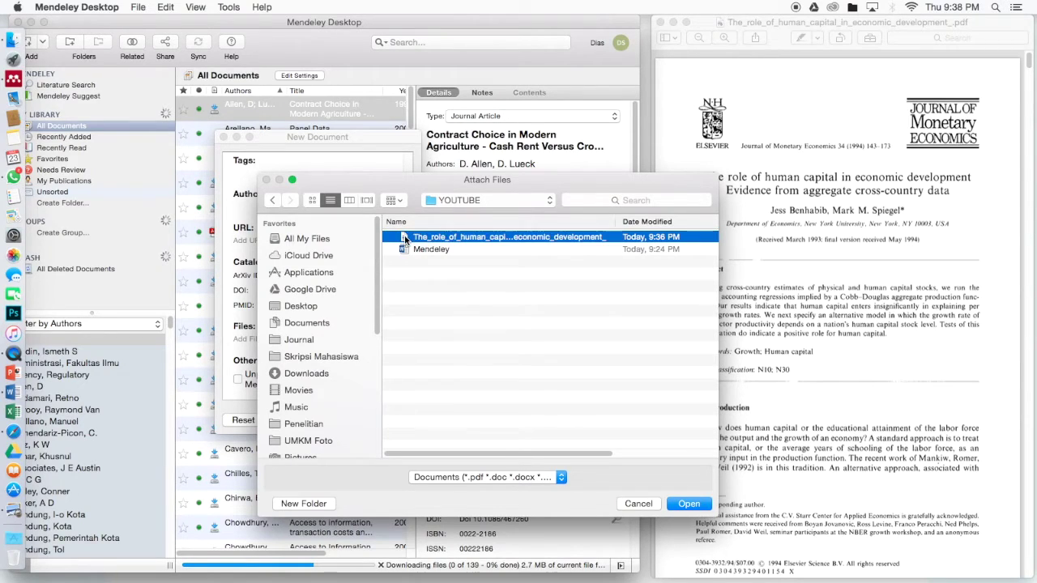
{"action": "left_click", "coordinate": [695, 502]}
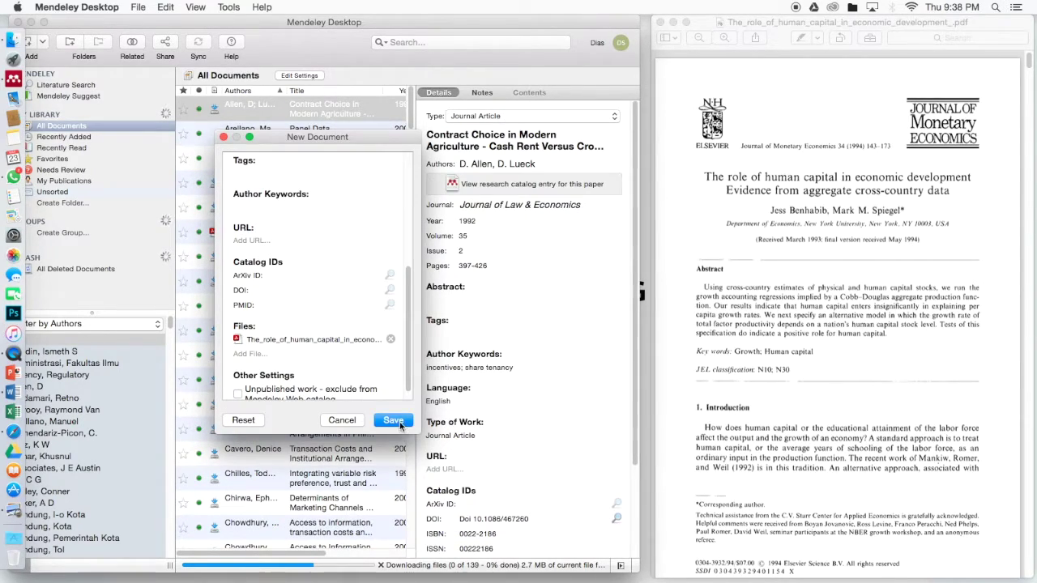
{"action": "left_click", "coordinate": [399, 425]}
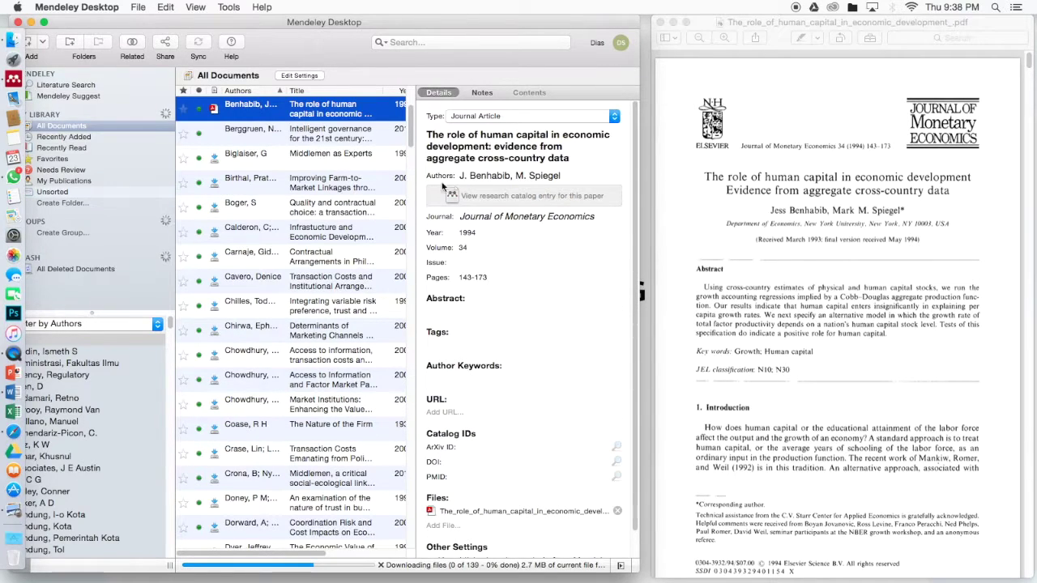
Close the article in Preview, then reposition and enlarge the Mendeley Desktop window
{"action": "left_click", "coordinate": [661, 22]}
{"action": "left_click_drag", "start_coordinate": [267, 22], "coordinate": [317, 22]}
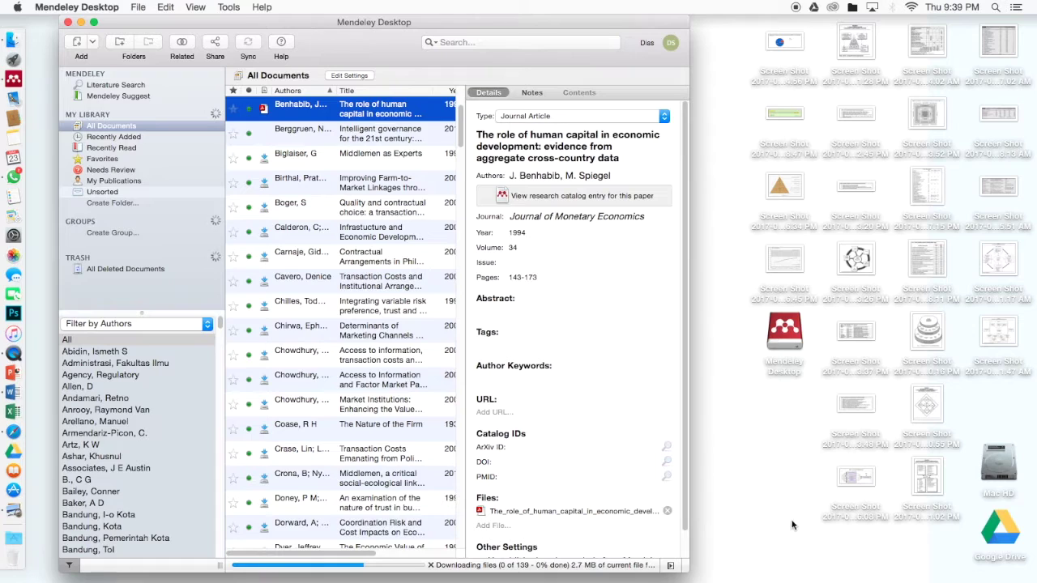
{"action": "left_click_drag", "start_coordinate": [690, 572], "coordinate": [937, 582]}
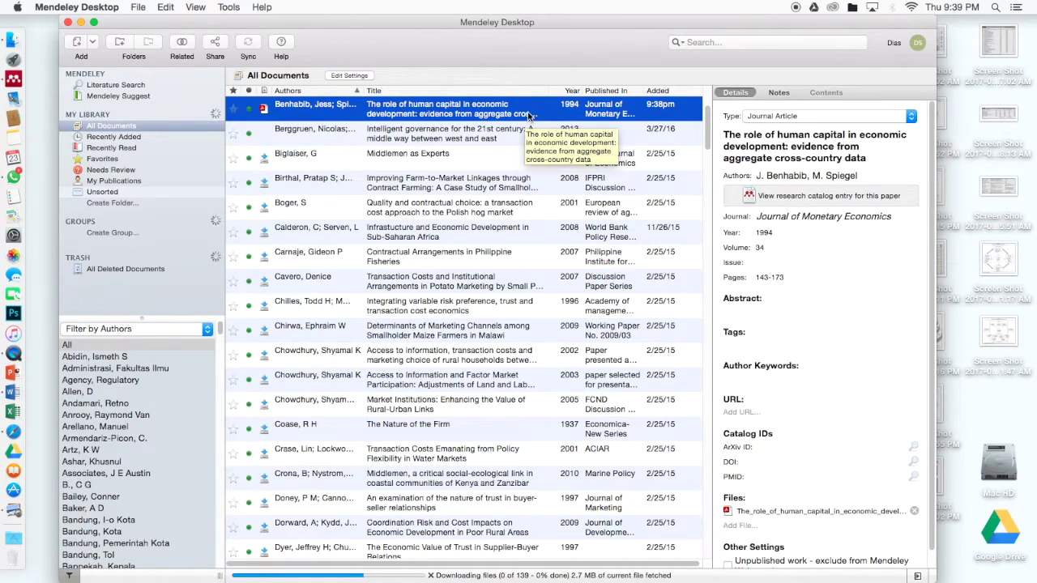
Switch to Safari, open scholar.google.co.id in a new tab and search for "ecotourism"
{"action": "left_click", "coordinate": [14, 435]}
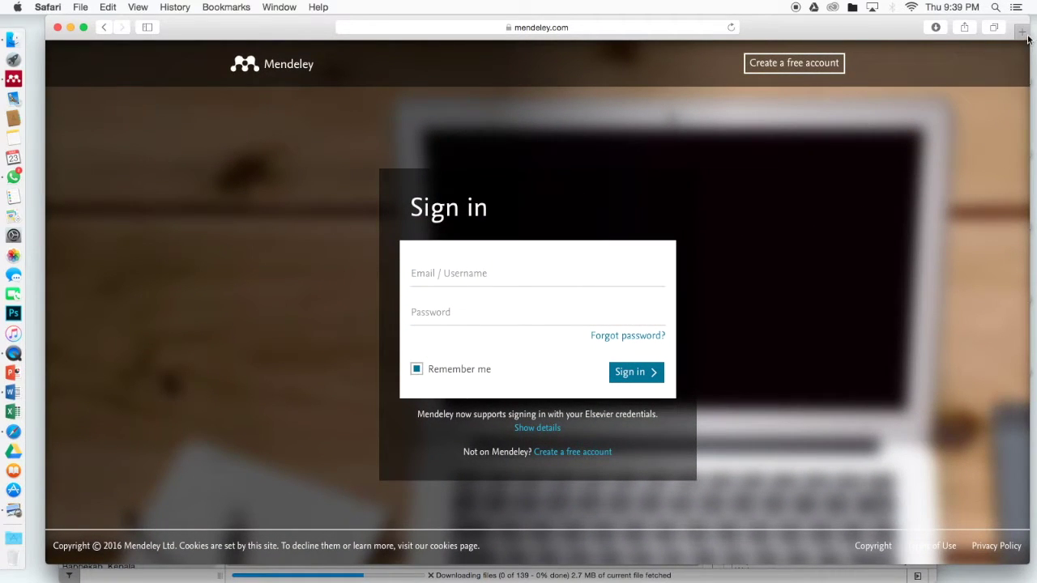
{"action": "left_click", "coordinate": [1021, 32]}
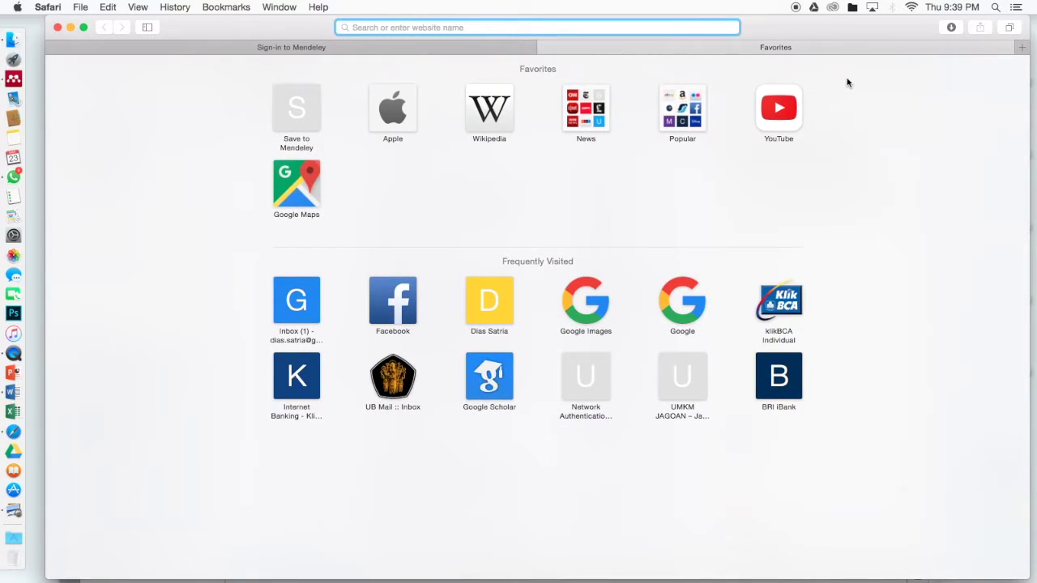
{"action": "type", "text": "scholar.google.co.id"}
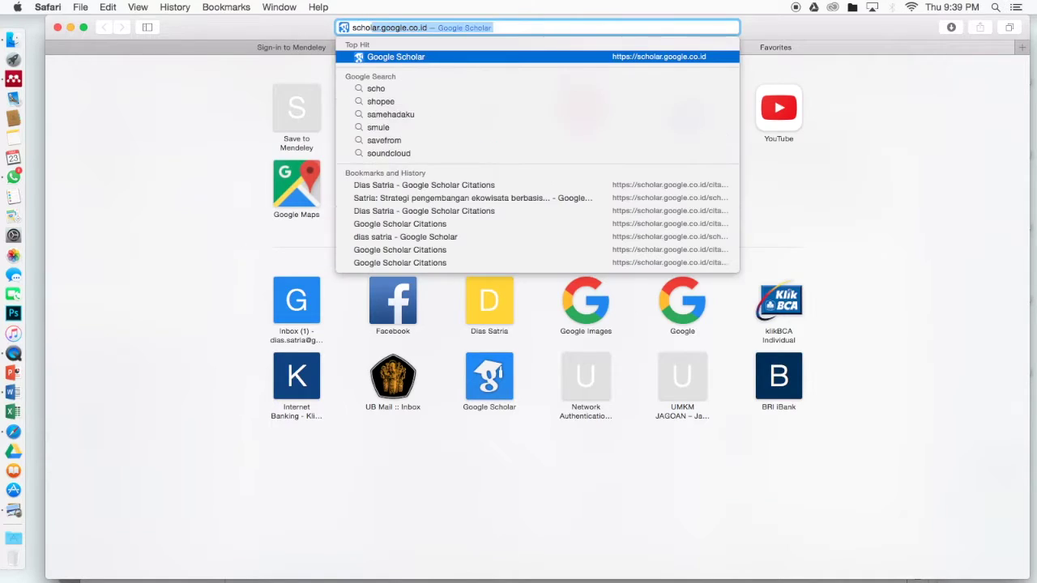
{"action": "key", "text": "Return"}
{"action": "key", "text": "Return"}
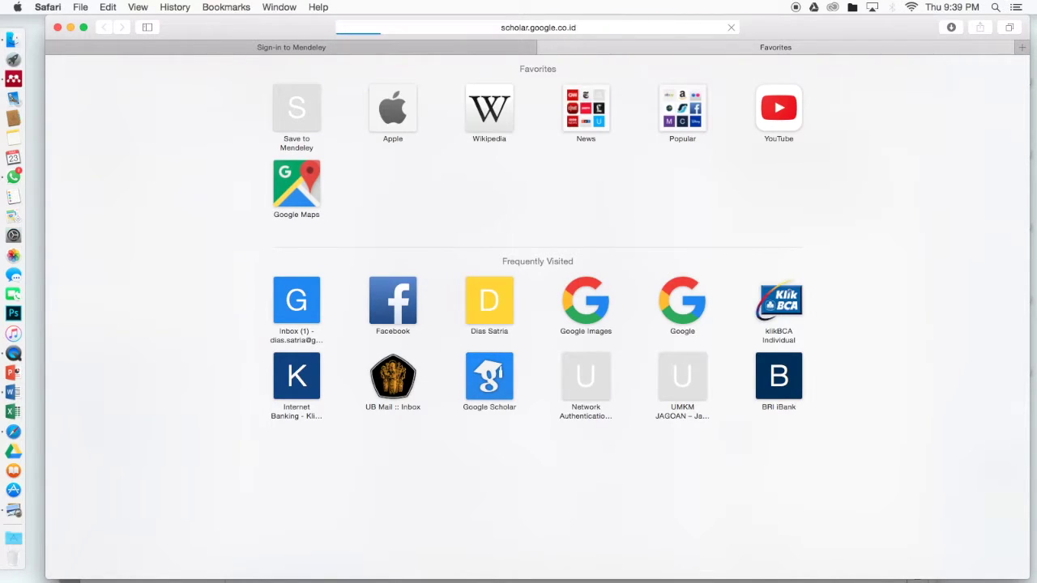
{"action": "type", "text": "ecotourism"}
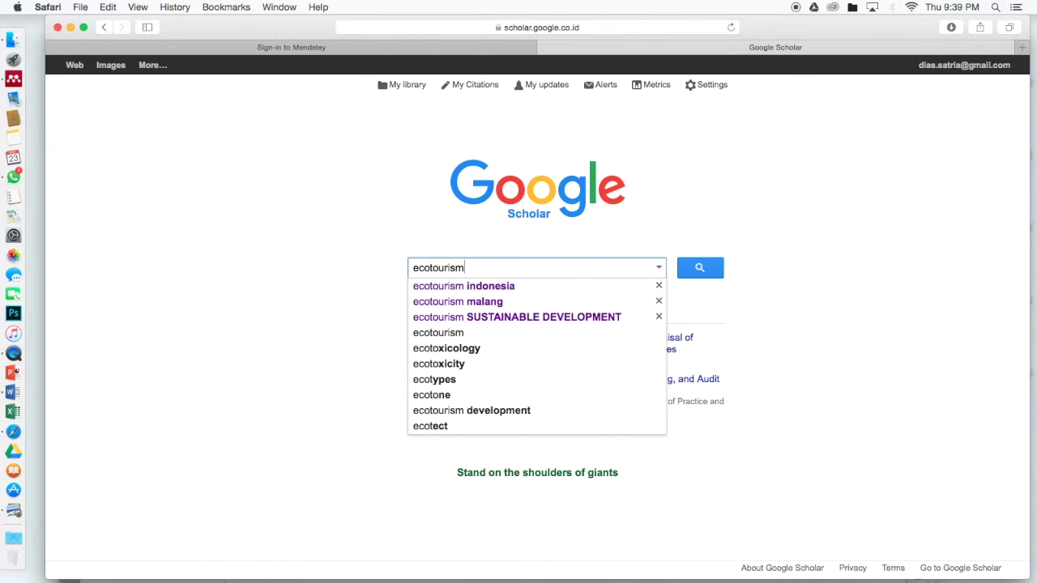
{"action": "key", "text": "Return"}
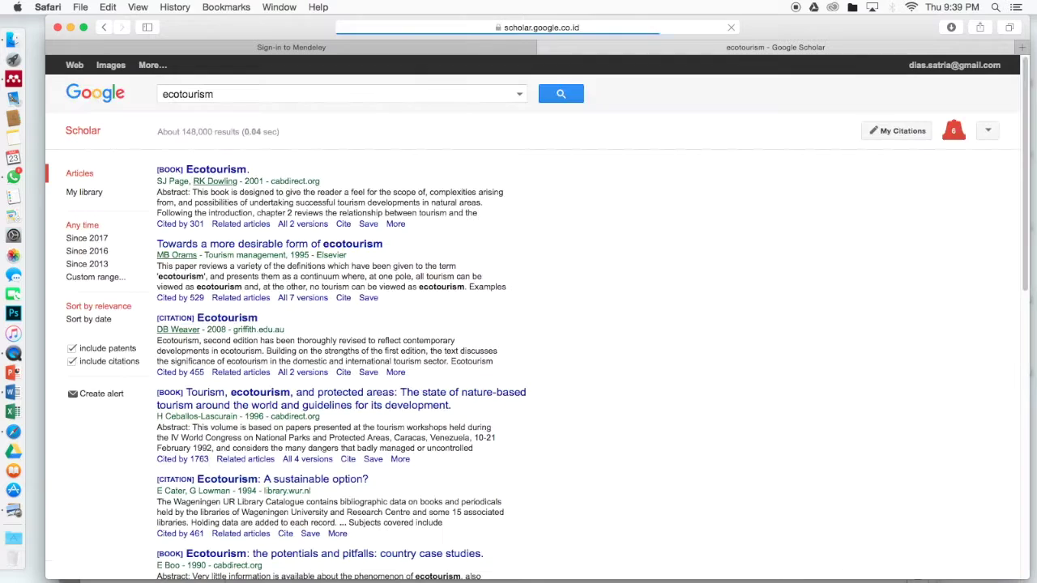
Narrow the Google Scholar search by adding "indonesia" and the author's full name to the query
{"action": "left_click", "coordinate": [409, 90]}
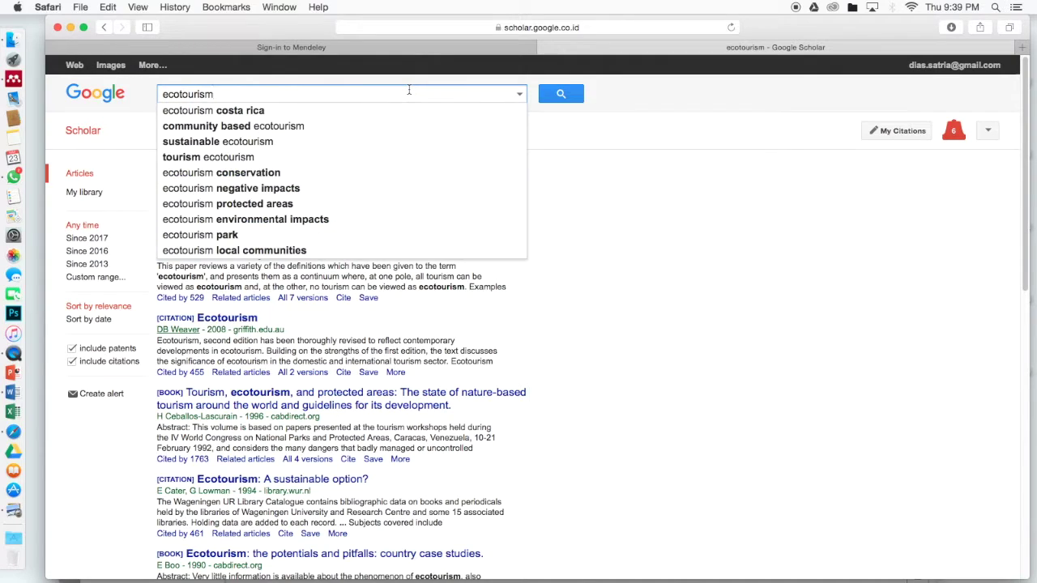
{"action": "type", "text": "indonesia"}
{"action": "key", "text": "Return"}
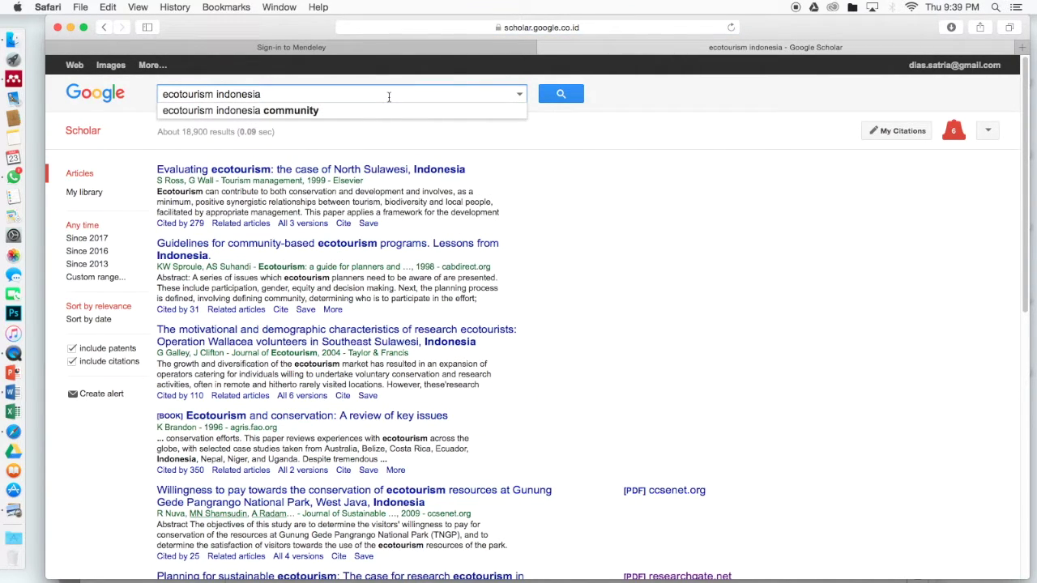
{"action": "type", "text": "dias satria"}
{"action": "key", "text": "Return"}
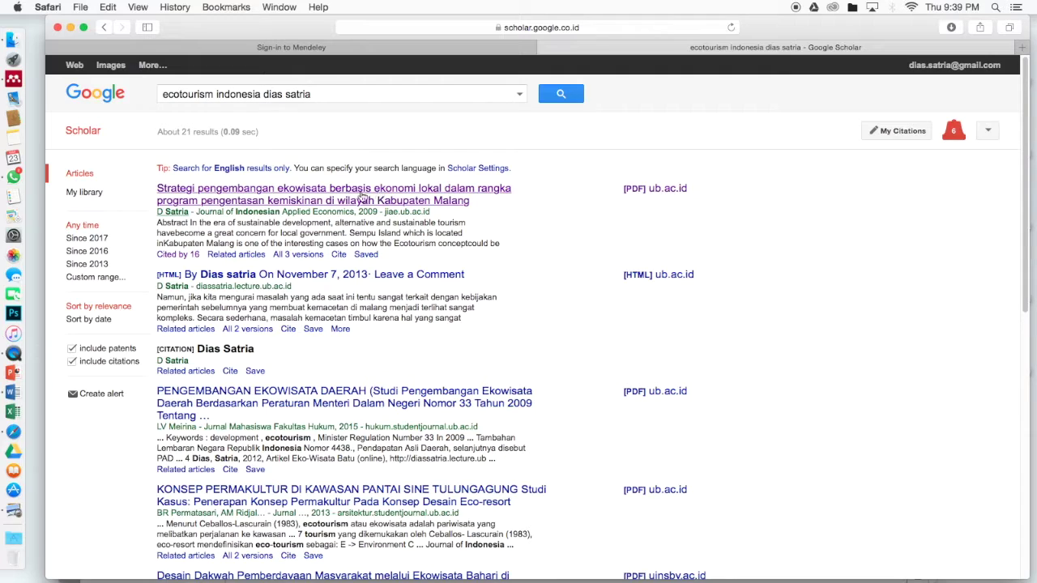
Open the ub.ac.id PDF of the first search result in Preview and minimise the Safari window
{"action": "left_click", "coordinate": [657, 190]}
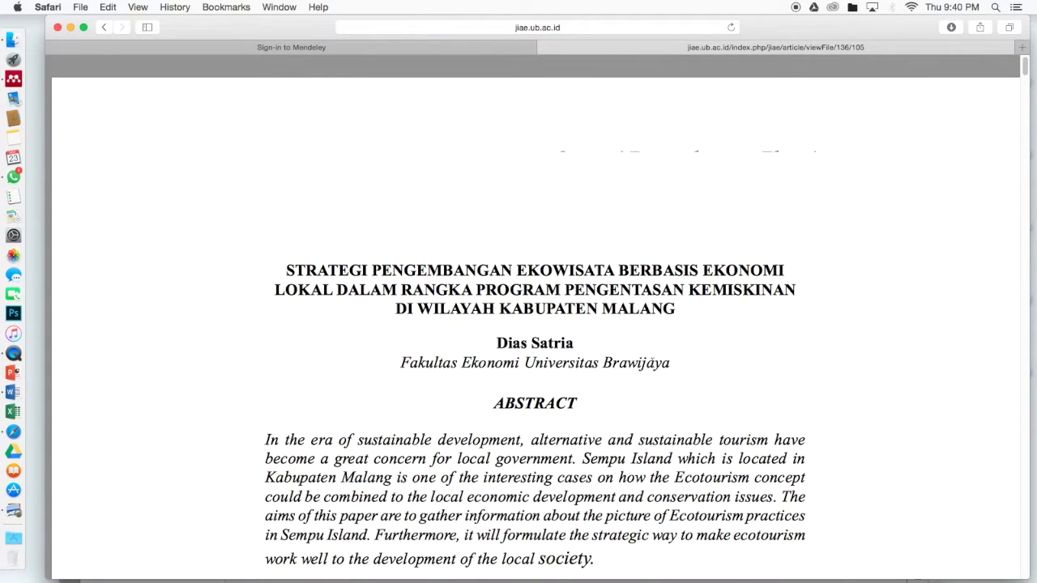
{"action": "scroll", "coordinate": [611, 367], "scroll_direction": "down", "scroll_amount": 15}
{"action": "scroll", "coordinate": [612, 376], "scroll_direction": "down", "scroll_amount": 10}
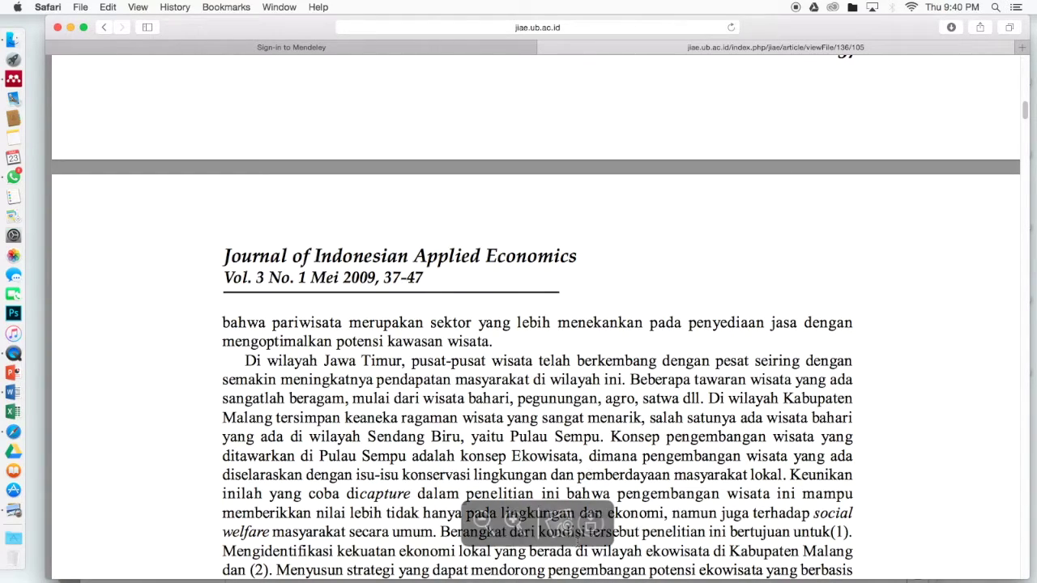
{"action": "left_click", "coordinate": [564, 527]}
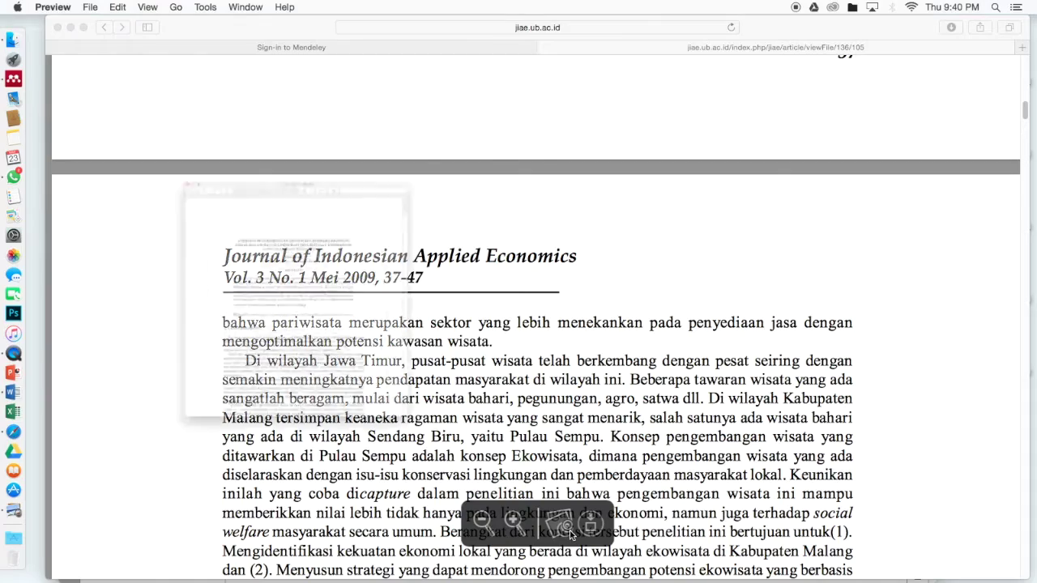
{"action": "left_click", "coordinate": [611, 52]}
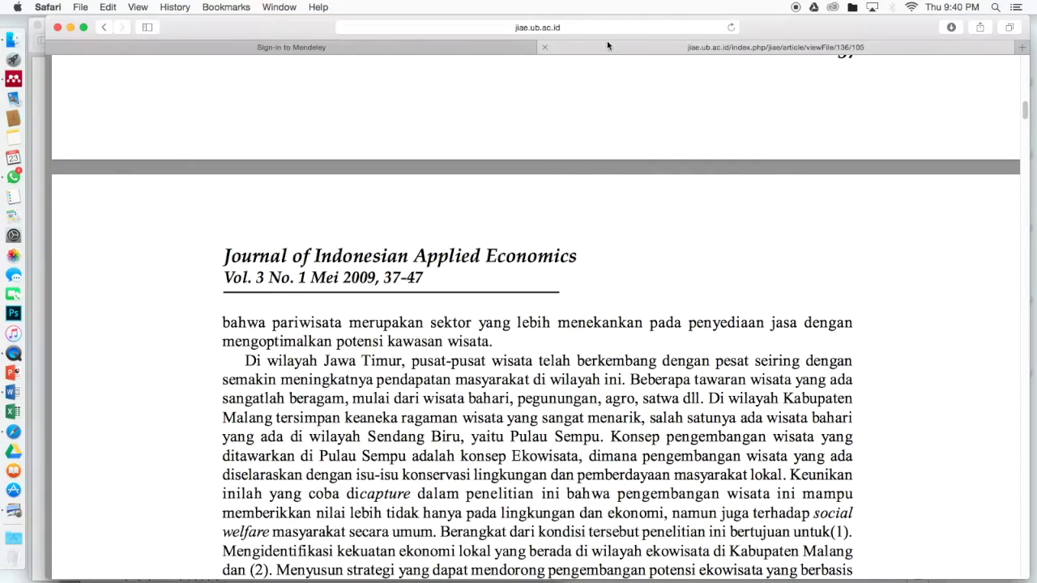
{"action": "left_click", "coordinate": [70, 27]}
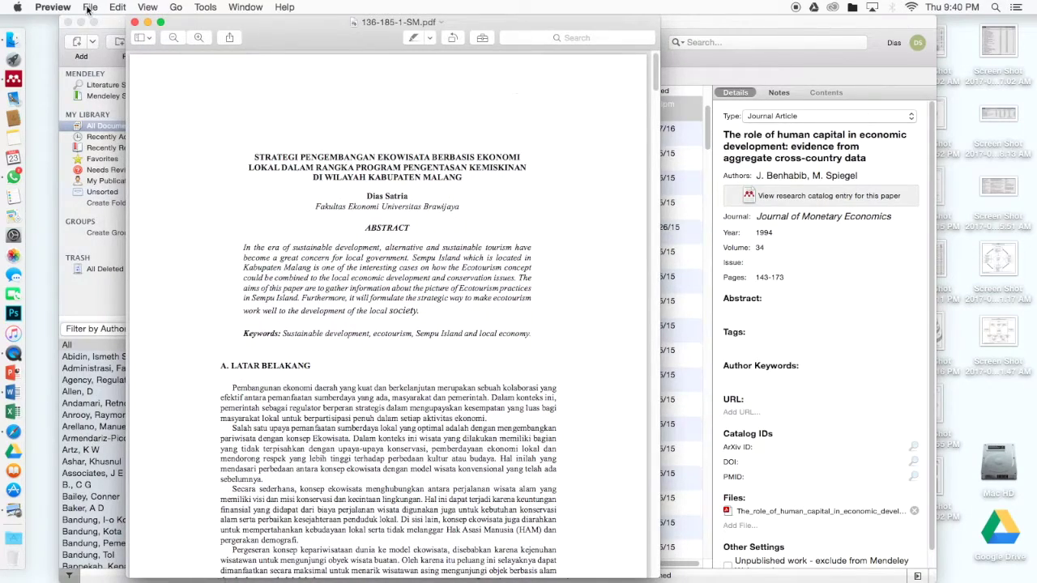
Save the ecotourism PDF as 136-185-1-SM in the YOUTUBE folder and put the Preview window away
{"action": "left_click", "coordinate": [90, 7]}
{"action": "left_click", "coordinate": [127, 155]}
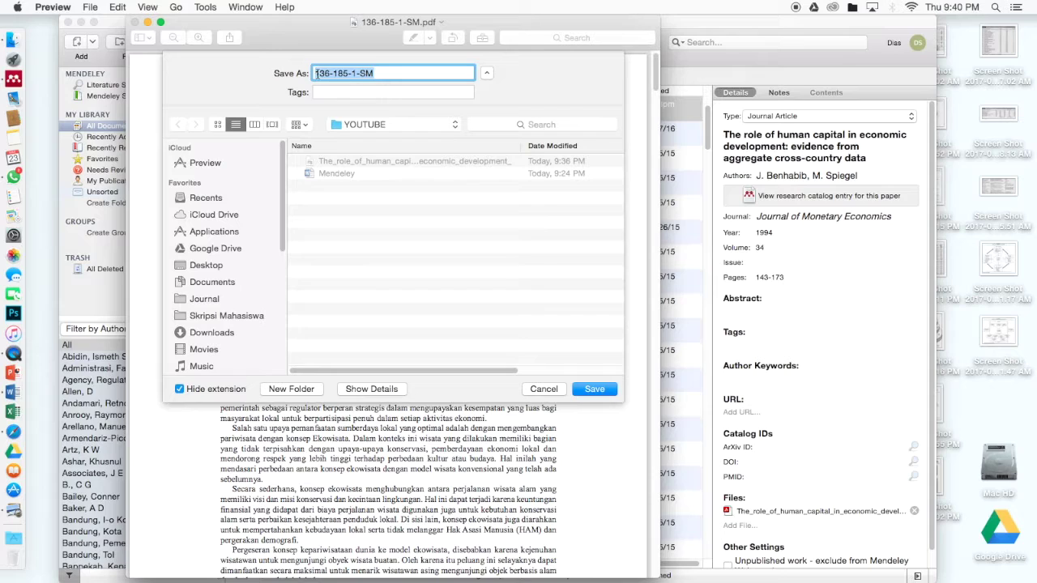
{"action": "left_click", "coordinate": [605, 391]}
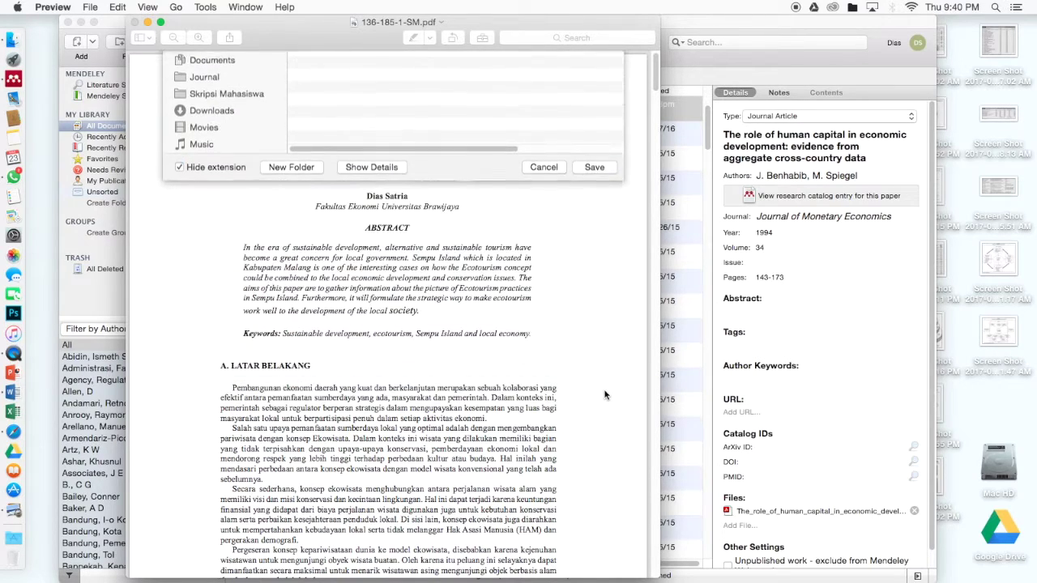
{"action": "left_click", "coordinate": [148, 24]}
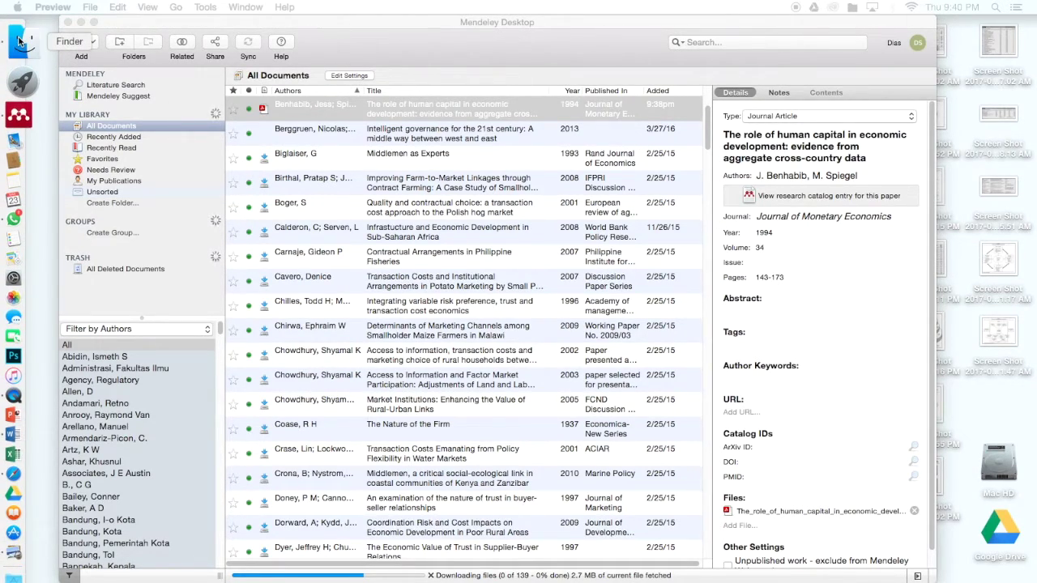
Switch to Finder, place its window beside the Mendeley library and open the YOUTUBE folder in Documents
{"action": "left_click_drag", "start_coordinate": [285, 22], "coordinate": [323, 22]}
{"action": "left_click", "coordinate": [83, 98]}
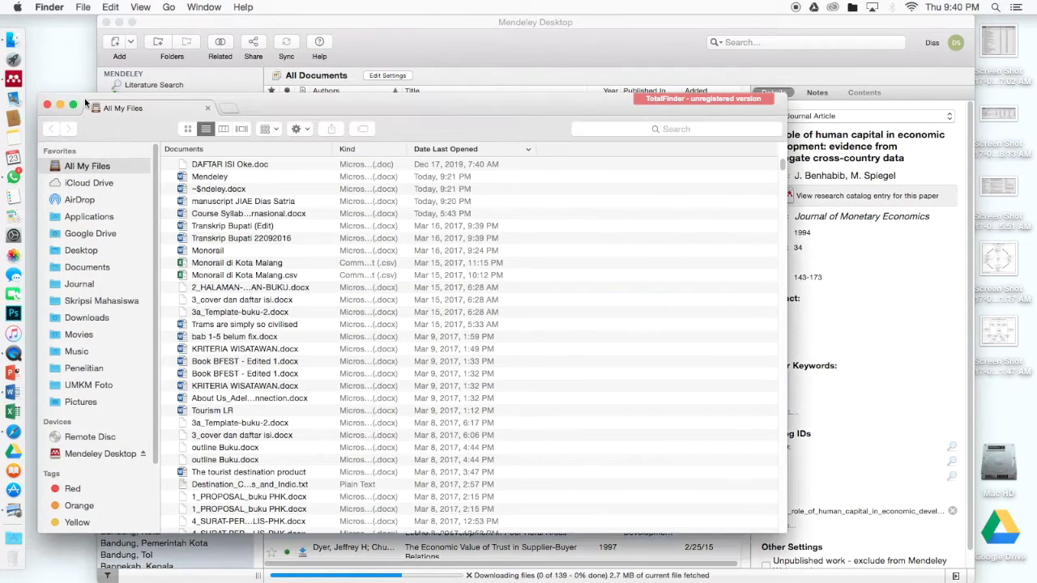
{"action": "left_click_drag", "start_coordinate": [148, 100], "coordinate": [563, 97]}
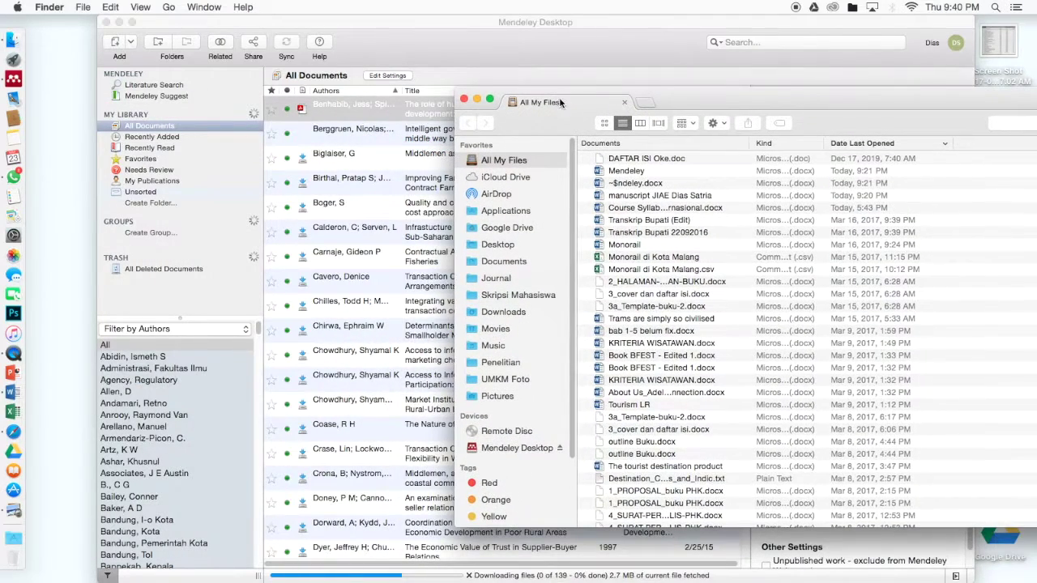
{"action": "left_click", "coordinate": [510, 266]}
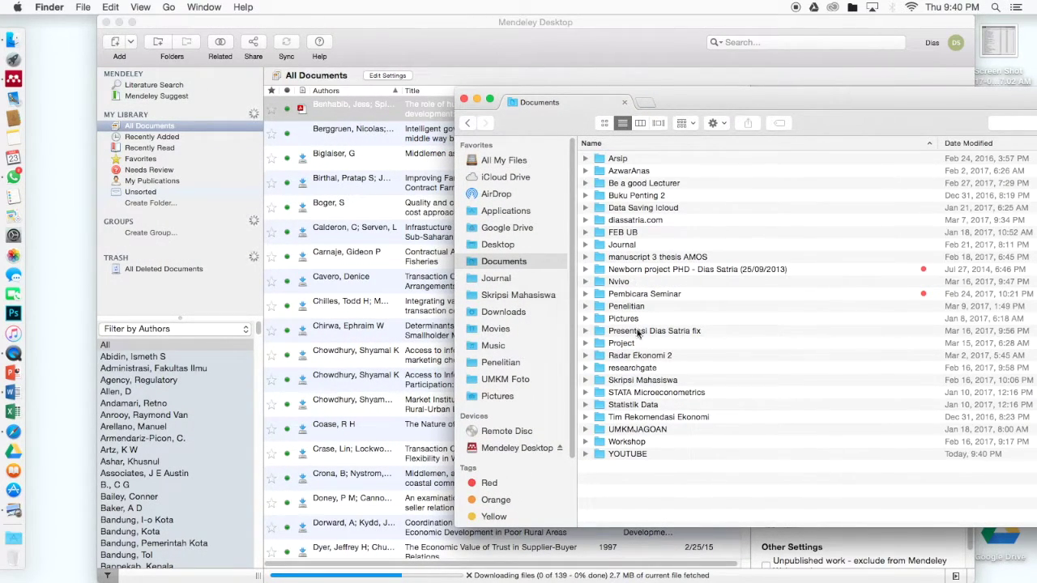
{"action": "left_click", "coordinate": [644, 456]}
{"action": "double_click", "coordinate": [644, 455]}
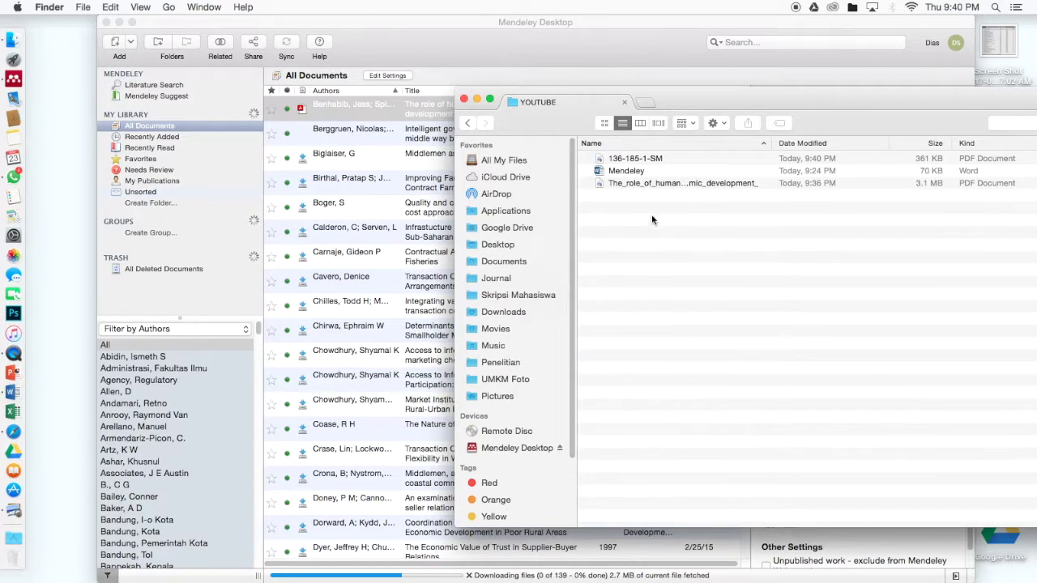
Import the 136-185-1-SM PDF from the YOUTUBE folder into Mendeley's All Documents list
{"action": "left_click", "coordinate": [653, 158]}
{"action": "left_click", "coordinate": [438, 47]}
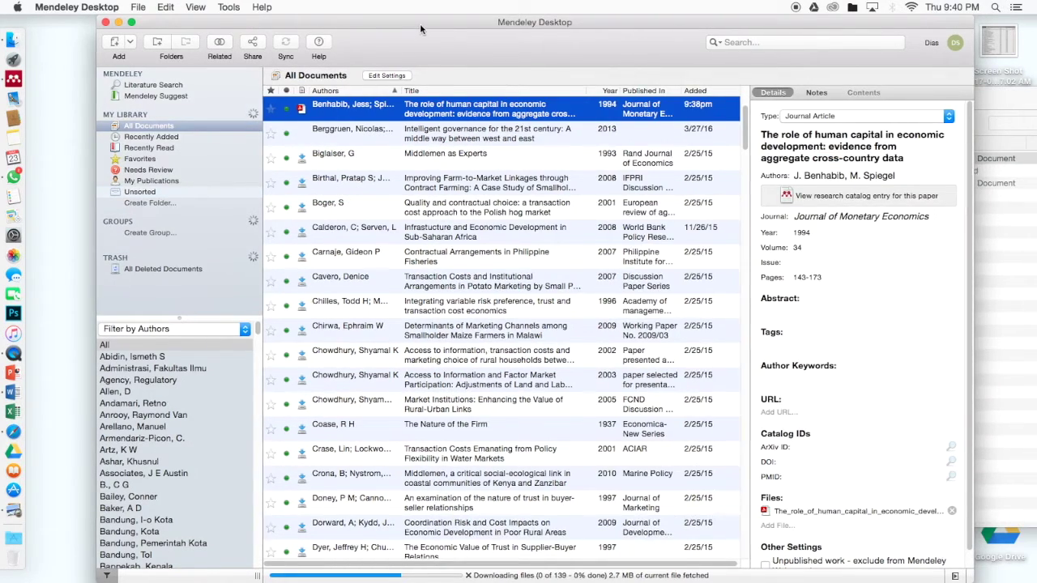
{"action": "left_click_drag", "start_coordinate": [420, 24], "coordinate": [361, 23]}
{"action": "left_click", "coordinate": [1006, 320]}
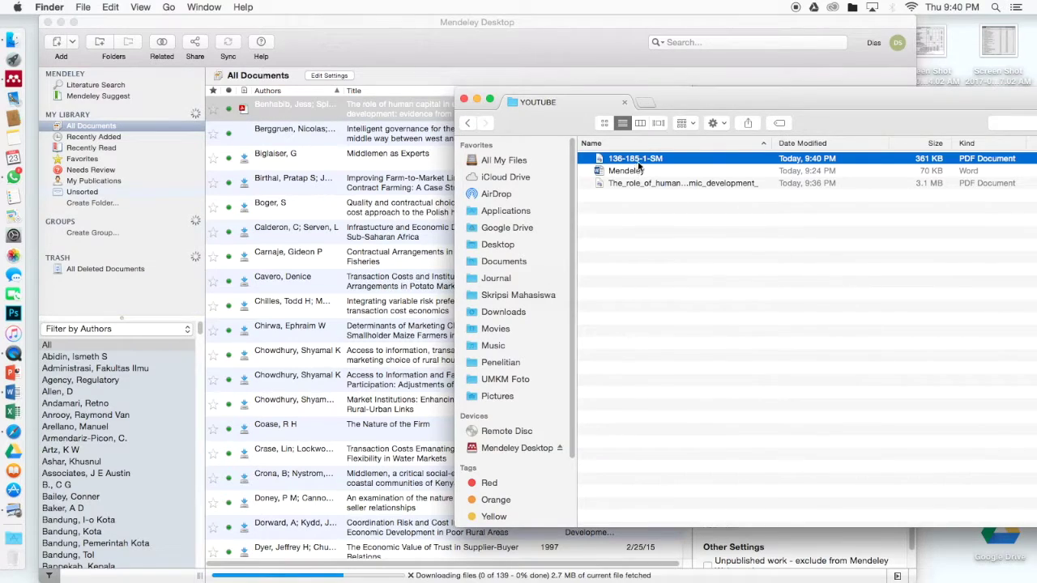
{"action": "left_click_drag", "start_coordinate": [648, 162], "coordinate": [353, 120]}
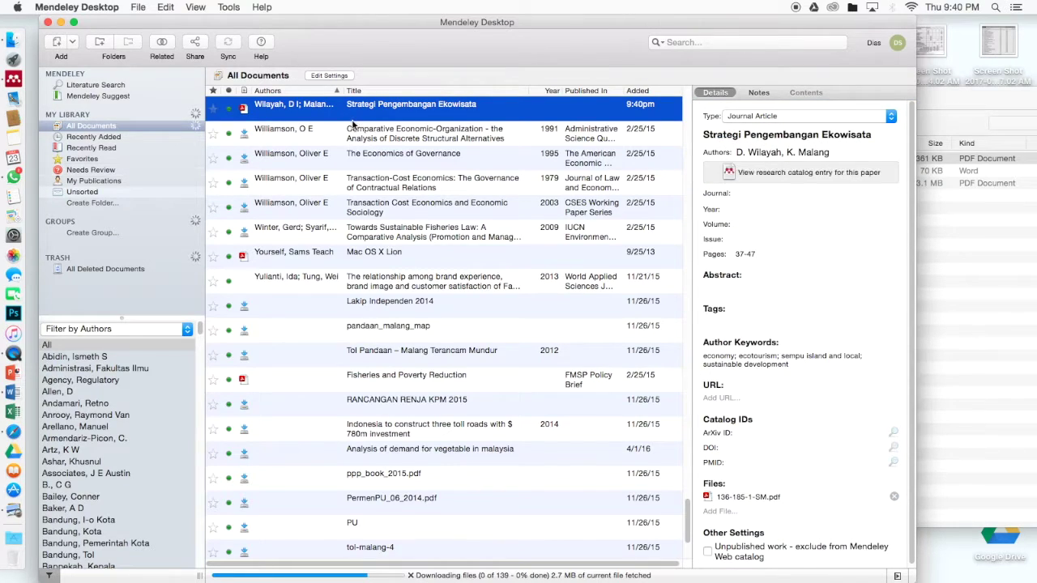
Open the 136-185-1-SM PDF in Preview and arrange it side by side with a narrowed Mendeley window
{"action": "left_click", "coordinate": [13, 40]}
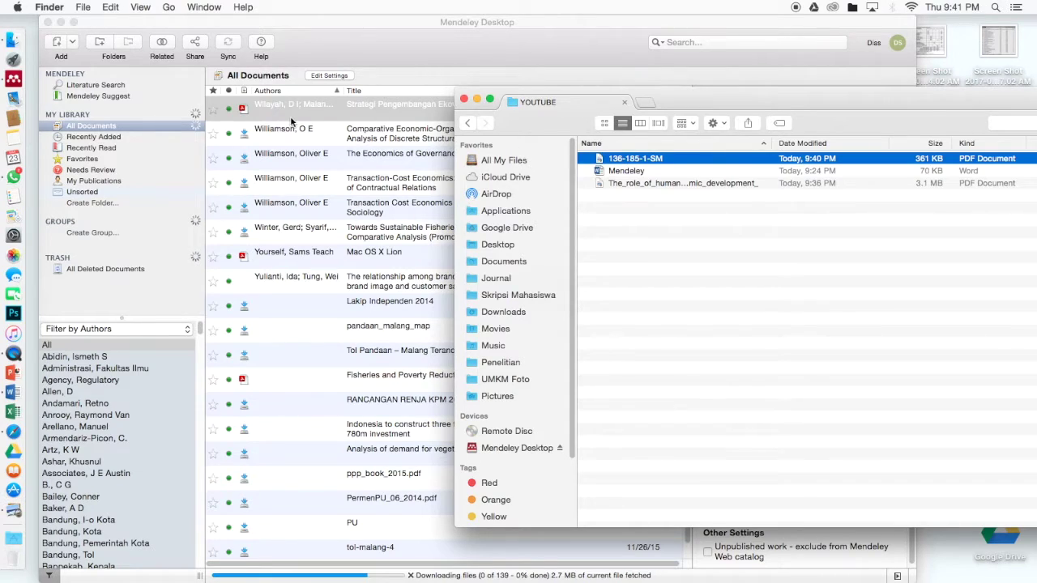
{"action": "left_click", "coordinate": [301, 117]}
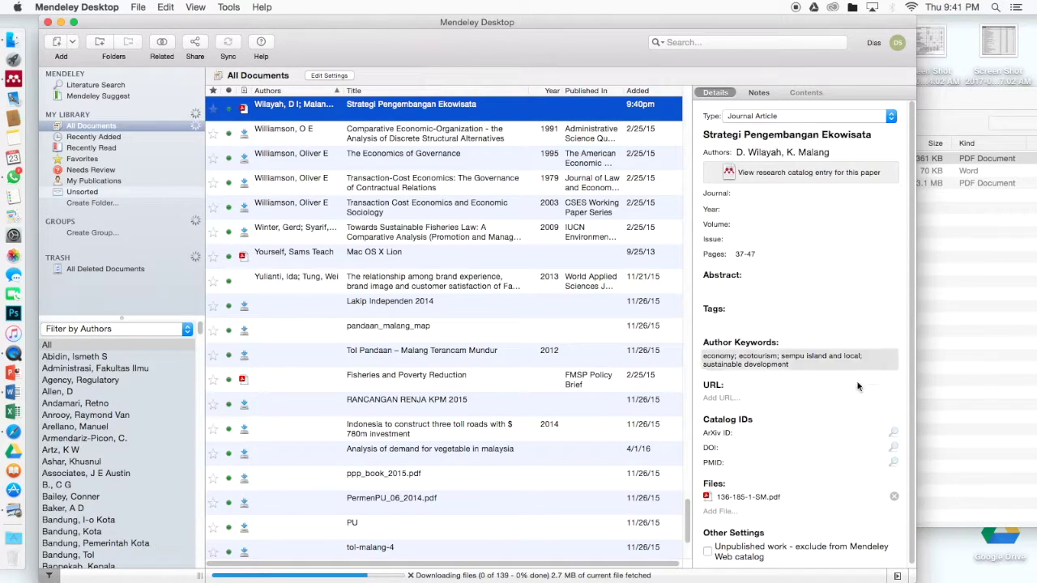
{"action": "left_click_drag", "start_coordinate": [914, 572], "coordinate": [807, 565]}
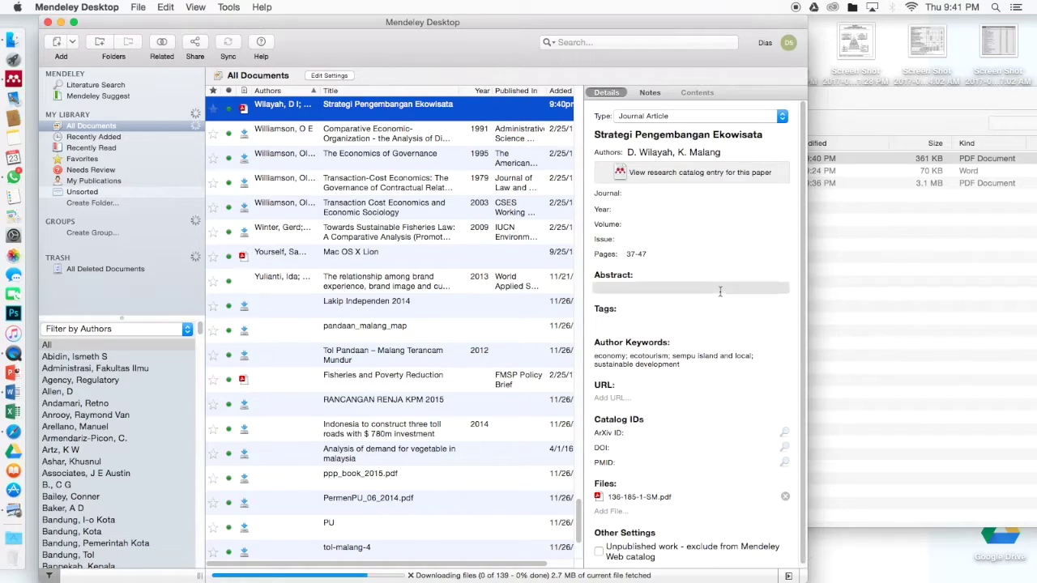
{"action": "left_click", "coordinate": [840, 225]}
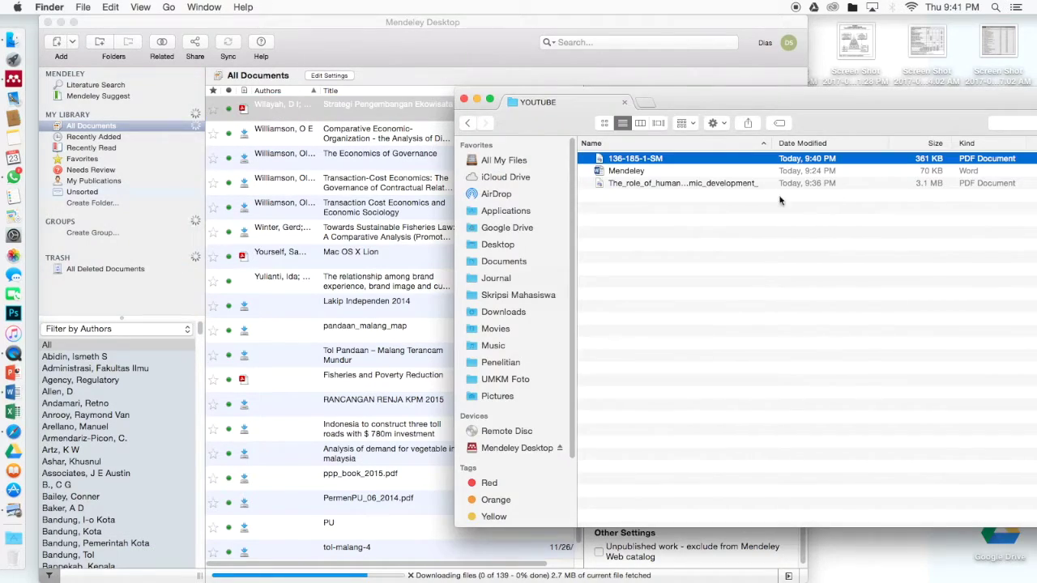
{"action": "double_click", "coordinate": [682, 162]}
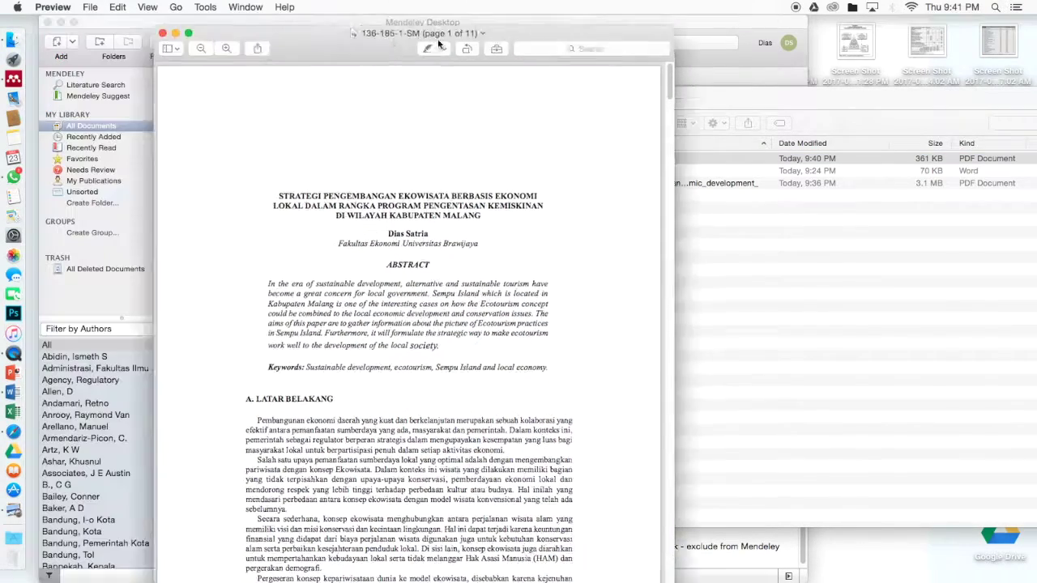
{"action": "left_click_drag", "start_coordinate": [369, 34], "coordinate": [723, 27]}
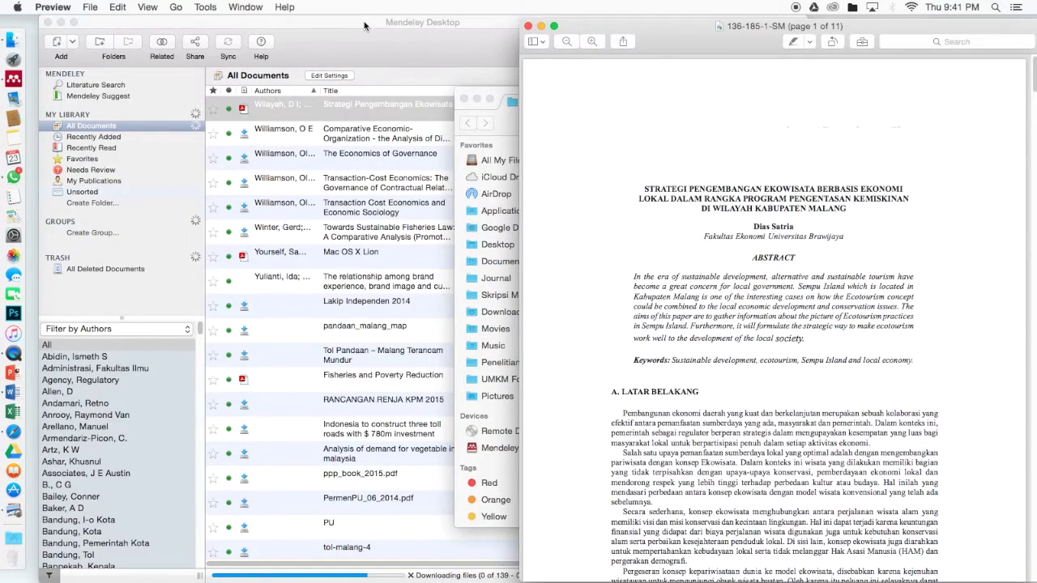
{"action": "left_click", "coordinate": [388, 37]}
{"action": "left_click_drag", "start_coordinate": [805, 581], "coordinate": [584, 557]}
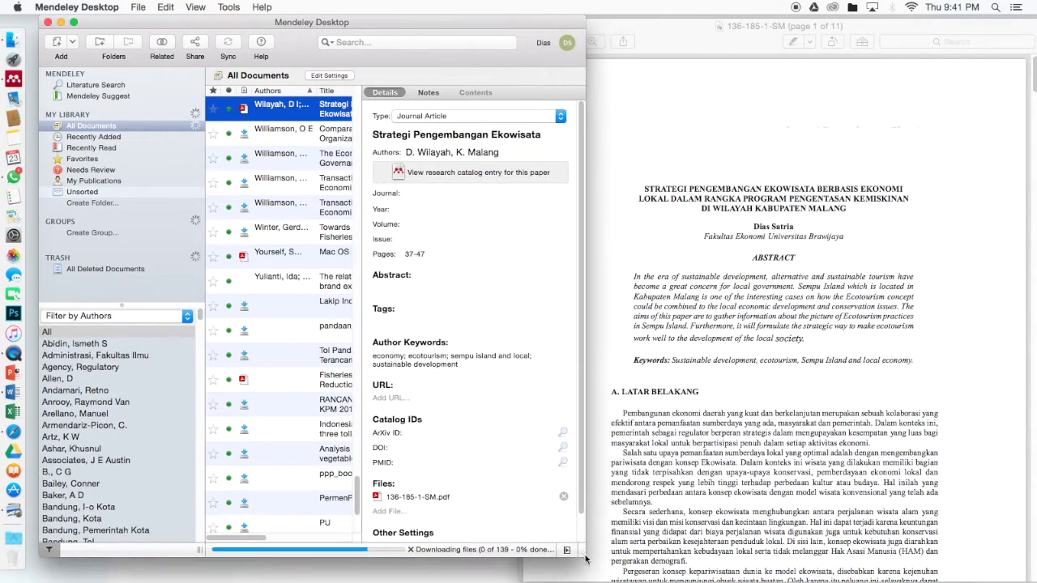
Extend the imported reference's title with "Berbasis Ekonomi Lokal Dalam Rangka Program Pengentasan Kemiskinan di Wilayah Kabupaten Malang"
{"action": "left_click", "coordinate": [510, 136]}
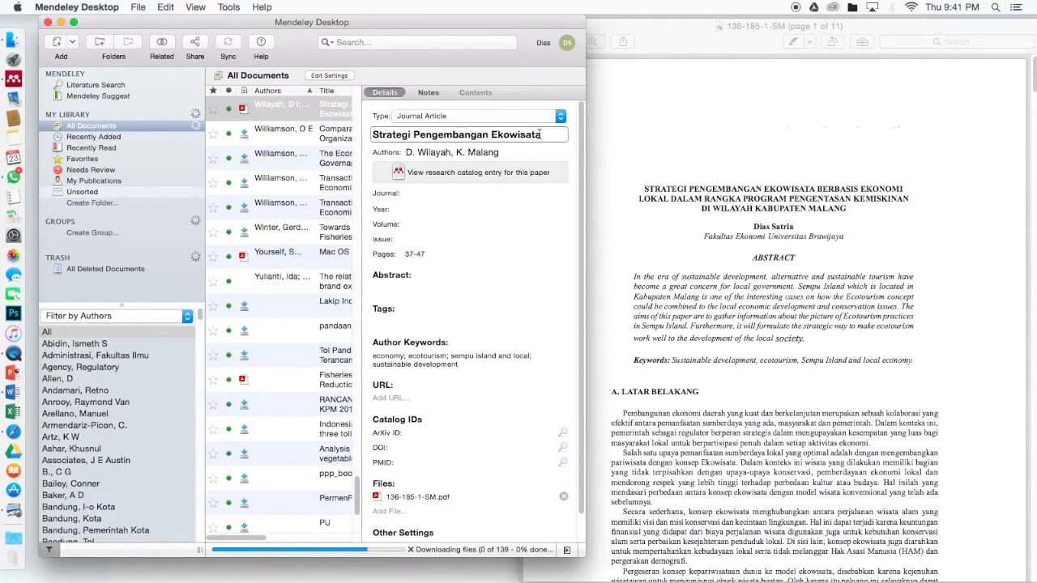
{"action": "type", "text": "Berbasis Ekonomi Lokal D"}
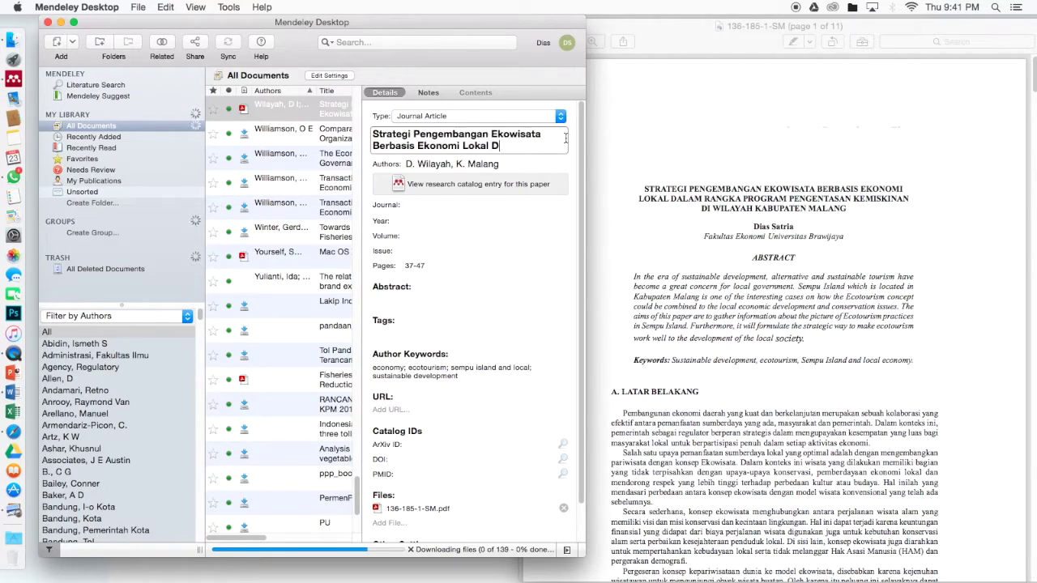
{"action": "type", "text": "alam Rangka Program Penge"}
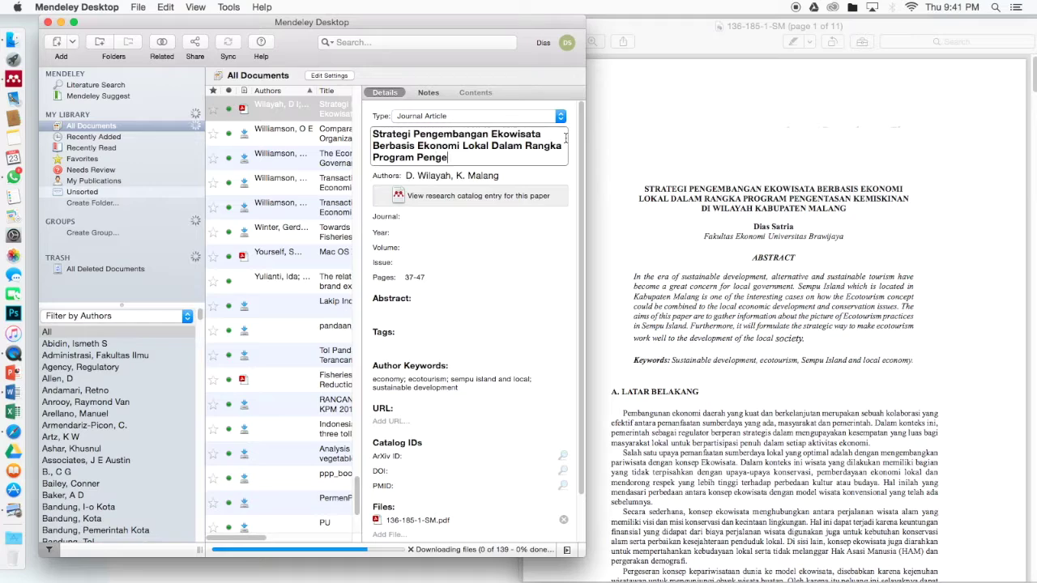
{"action": "type", "text": "skinan di Wilayah"}
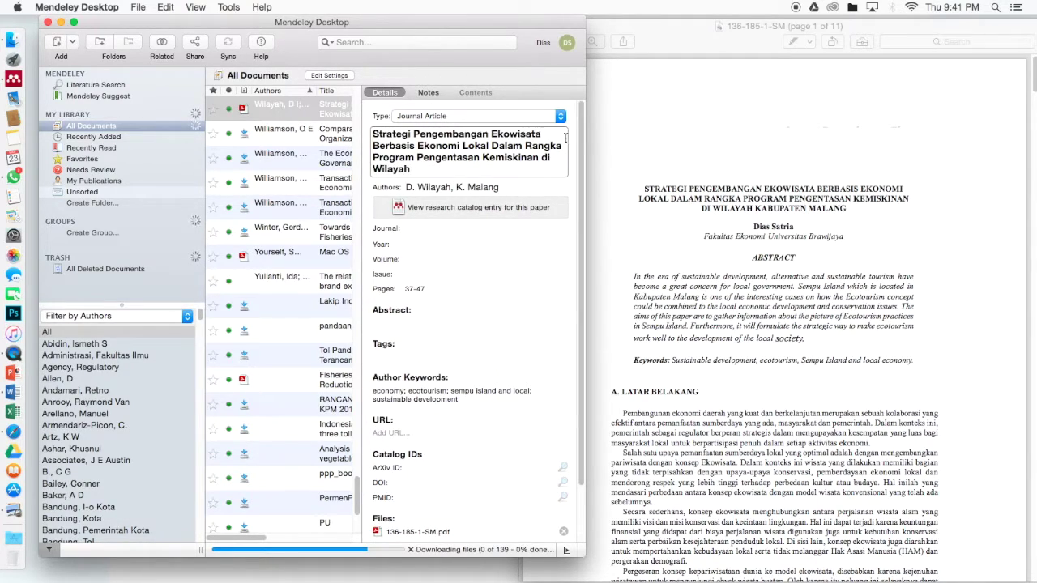
{"action": "type", "text": " Kabupaten Malang"}
Replace the two wrongly detected authors with the author named in the PDF, chosen from the suggested names
{"action": "left_click", "coordinate": [525, 193]}
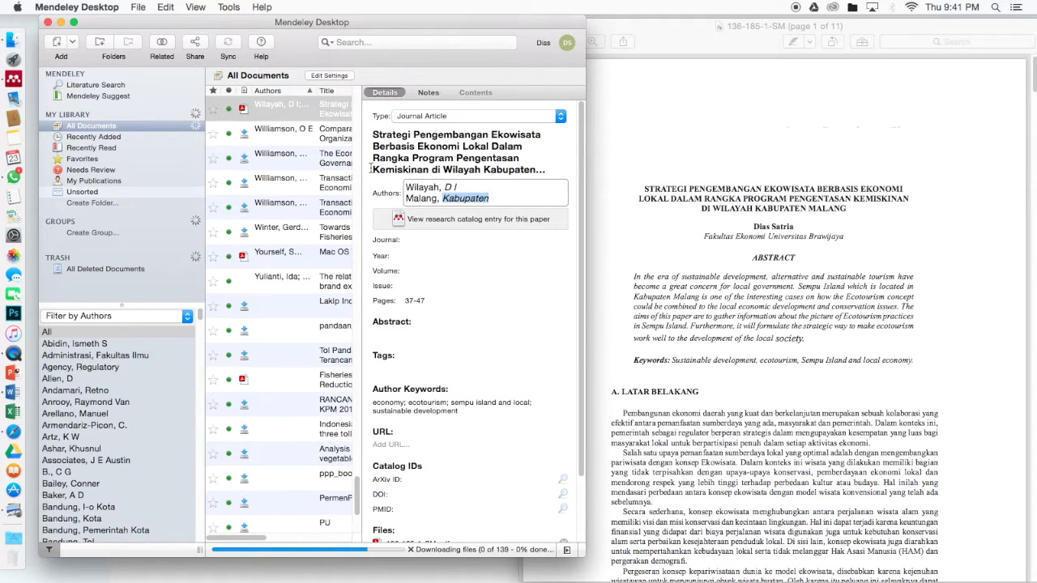
{"action": "key", "text": "BackSpace"}
{"action": "key", "text": "BackSpace"}
{"action": "key", "text": "BackSpace"}
{"action": "key", "text": "BackSpace"}
{"action": "key", "text": "BackSpace"}
{"action": "key", "text": "BackSpace"}
{"action": "key", "text": "BackSpace"}
{"action": "key", "text": "BackSpace"}
{"action": "key", "text": "BackSpace"}
{"action": "key", "text": "BackSpace"}
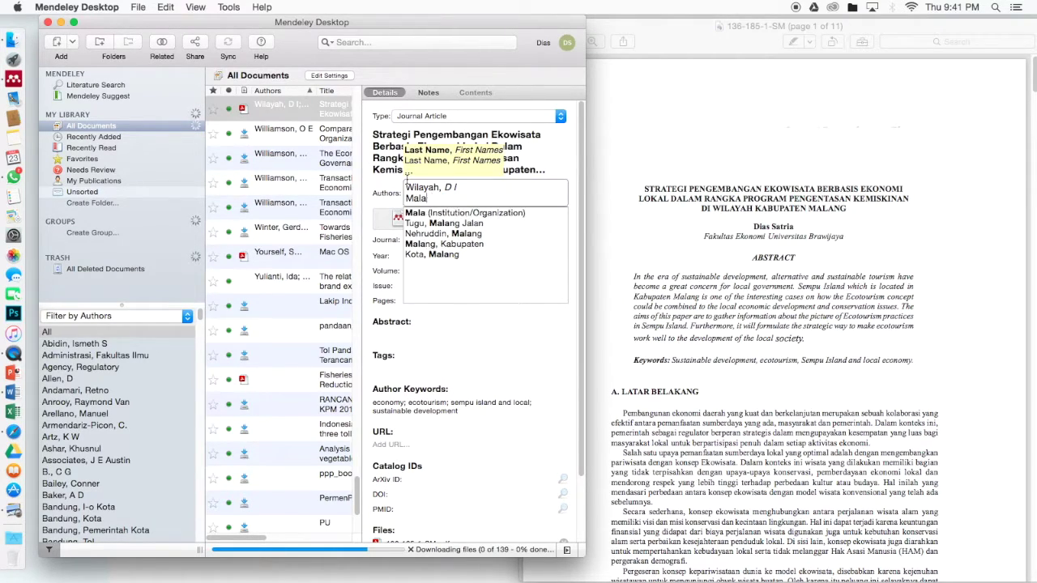
{"action": "key", "text": "BackSpace"}
{"action": "key", "text": "BackSpace"}
{"action": "key", "text": "BackSpace"}
{"action": "key", "text": "BackSpace"}
{"action": "key", "text": "BackSpace"}
{"action": "key", "text": "BackSpace"}
{"action": "key", "text": "BackSpace"}
{"action": "key", "text": "BackSpace"}
{"action": "key", "text": "BackSpace"}
{"action": "key", "text": "BackSpace"}
{"action": "key", "text": "BackSpace"}
{"action": "key", "text": "BackSpace"}
{"action": "type", "text": "S"}
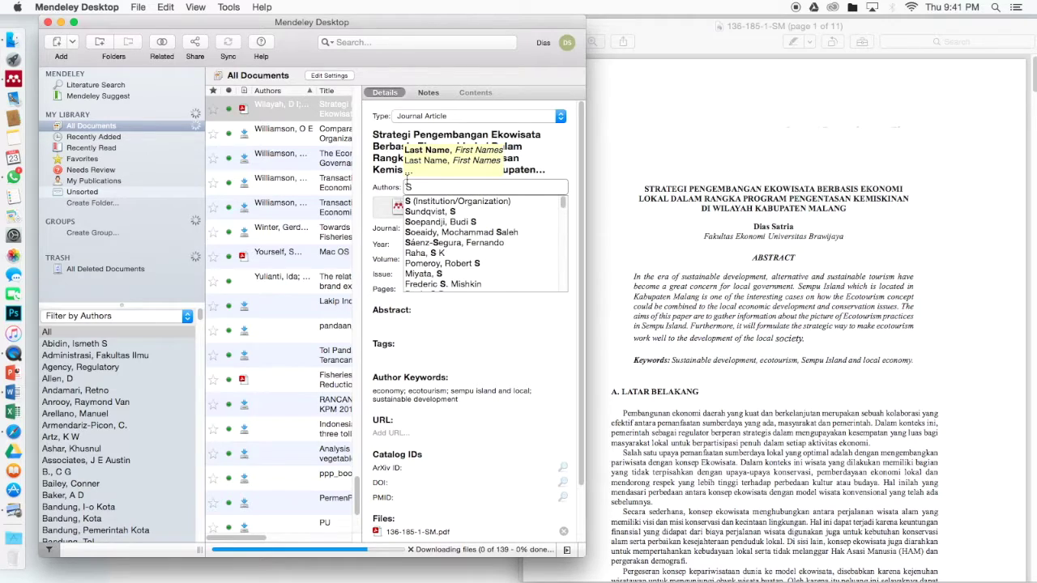
{"action": "type", "text": "atria"}
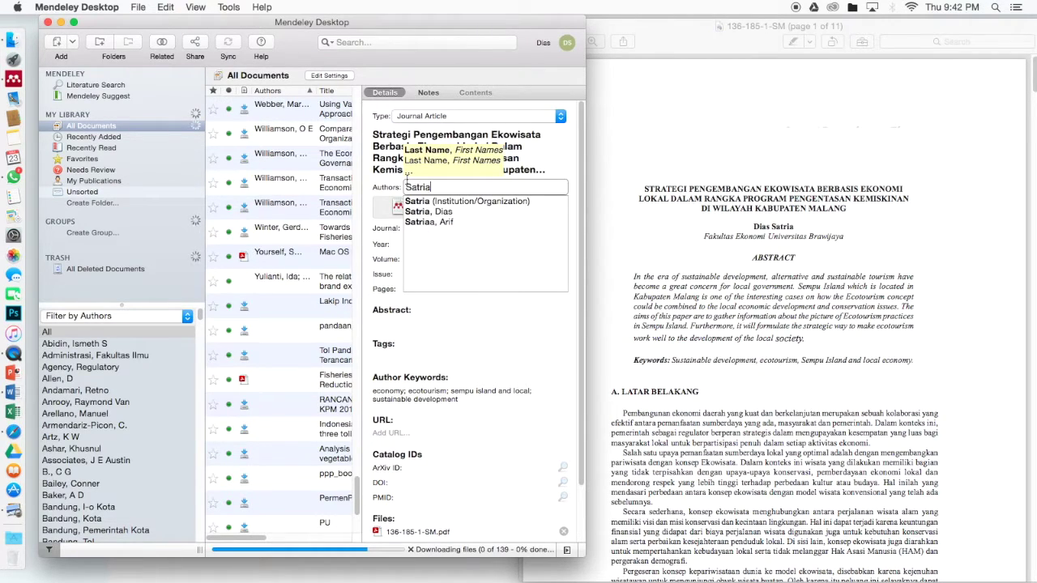
{"action": "left_click", "coordinate": [425, 212]}
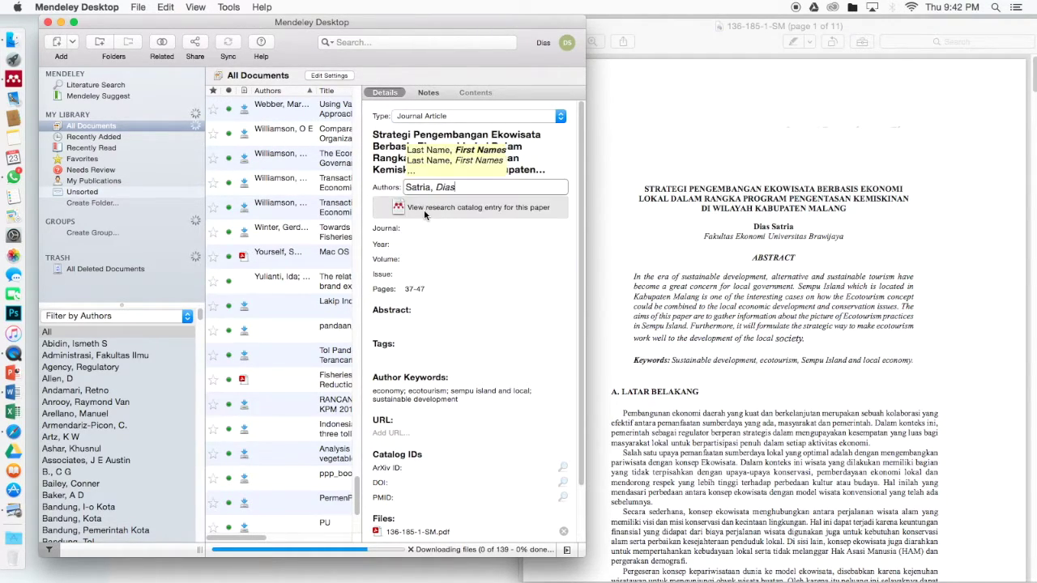
Look up the journal name in the PDF's page header and set the journal to Journal of Indonesian Applied Economics
{"action": "left_click", "coordinate": [424, 229]}
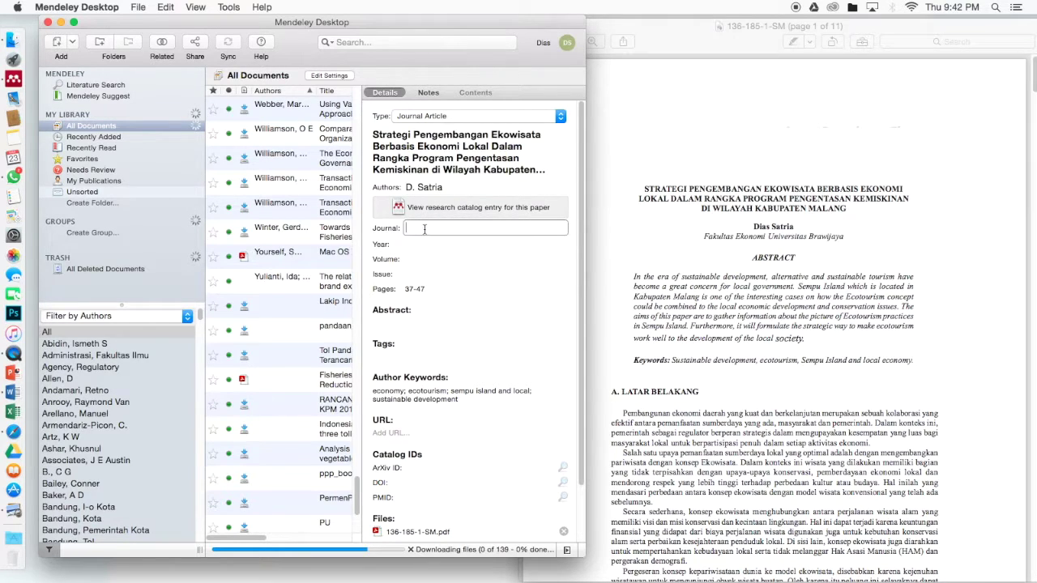
{"action": "scroll", "coordinate": [796, 353], "scroll_direction": "down", "scroll_amount": 10}
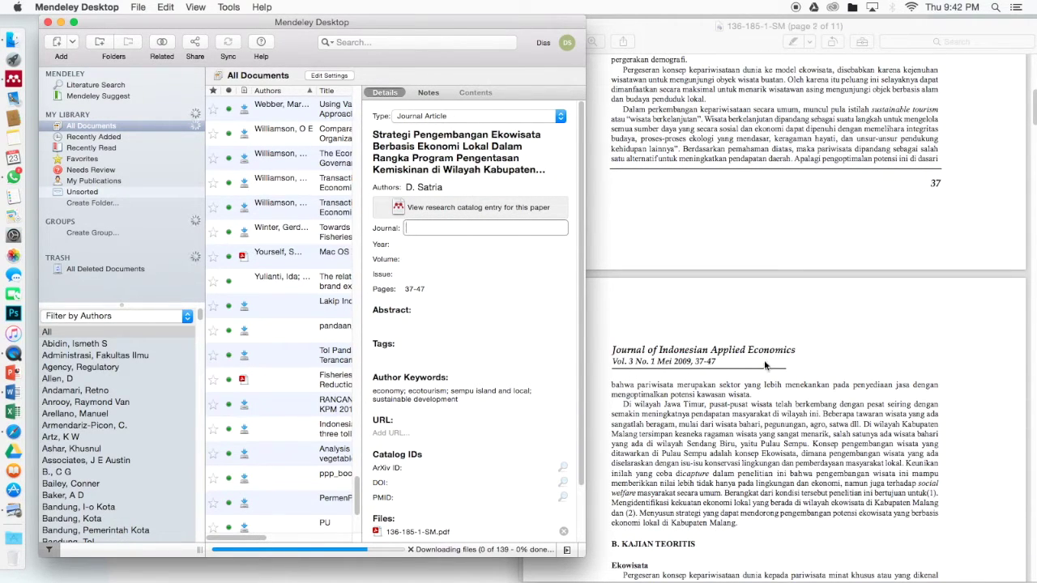
{"action": "type", "text": "Jour"}
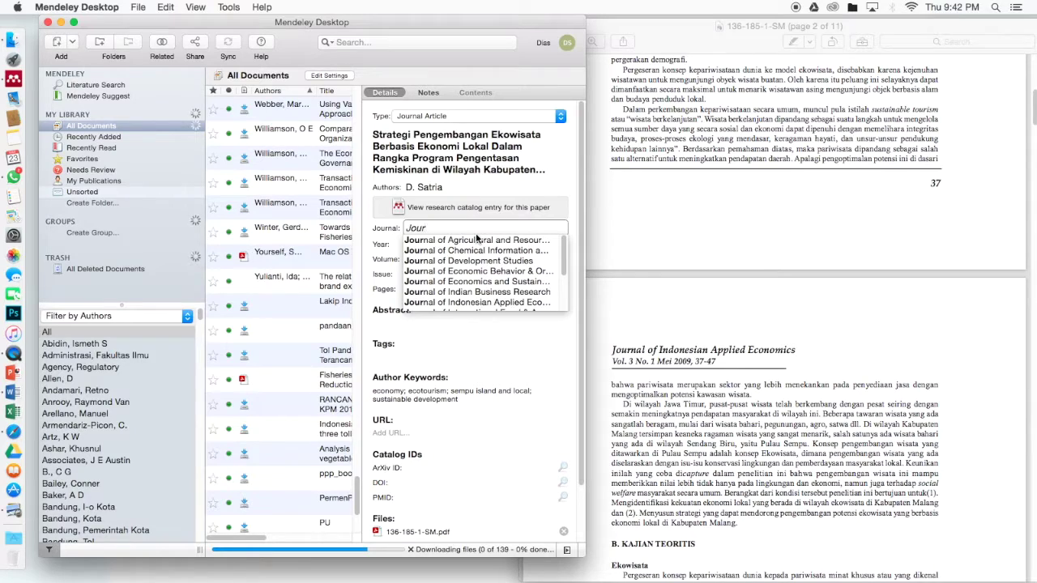
{"action": "type", "text": "nal of Indonesian"}
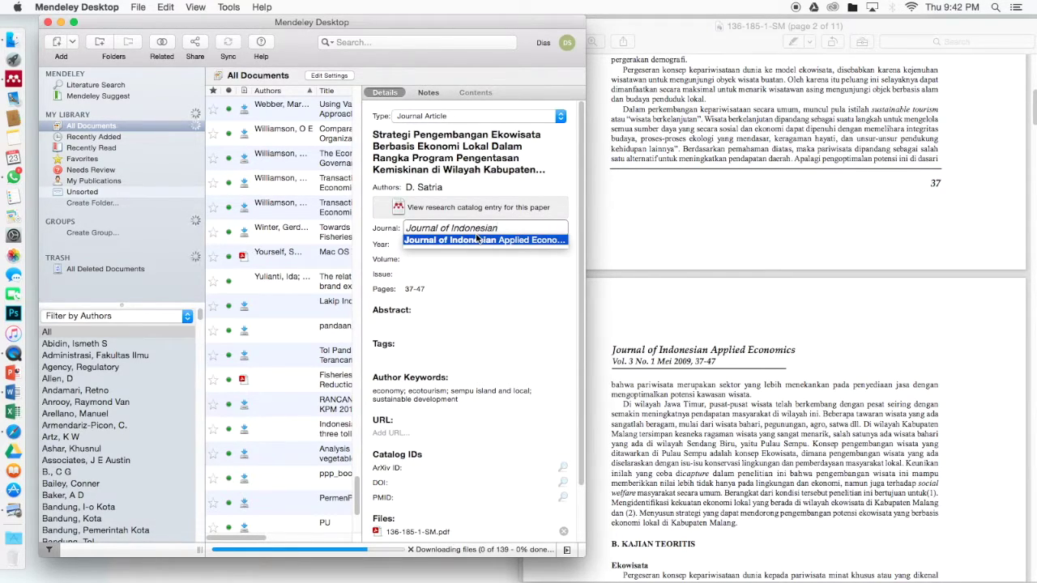
{"action": "left_click", "coordinate": [479, 240]}
Set the reference's year to 2009, volume to 3 and issue to 1
{"action": "left_click", "coordinate": [452, 256]}
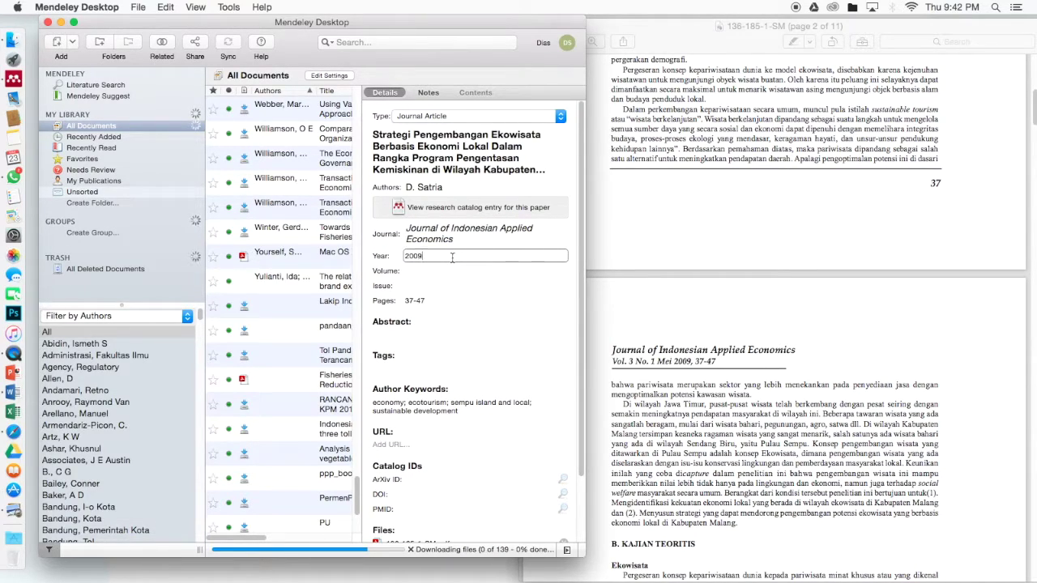
{"action": "left_click", "coordinate": [446, 271]}
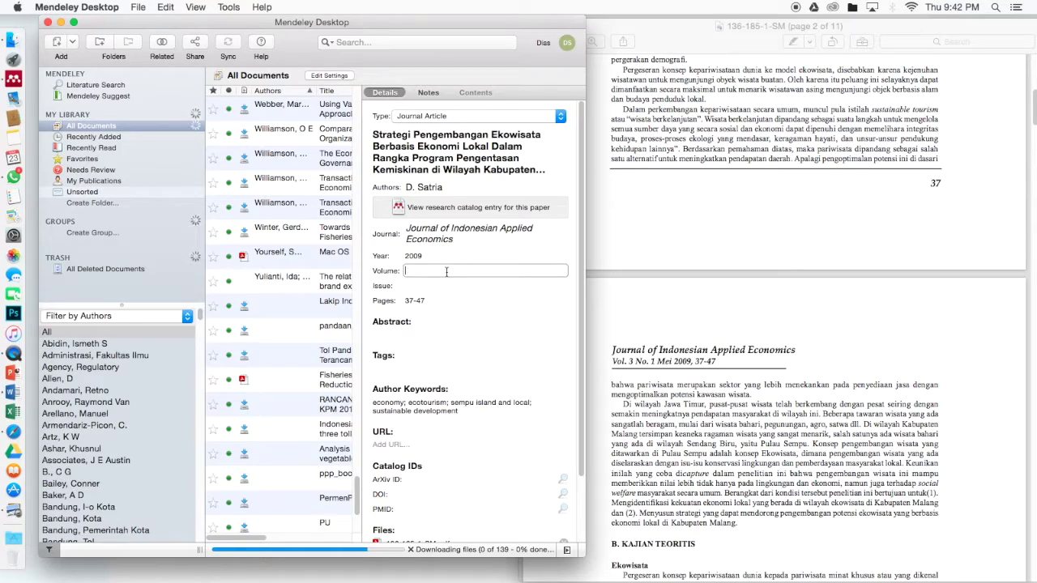
{"action": "type", "text": "3"}
{"action": "left_click", "coordinate": [444, 283]}
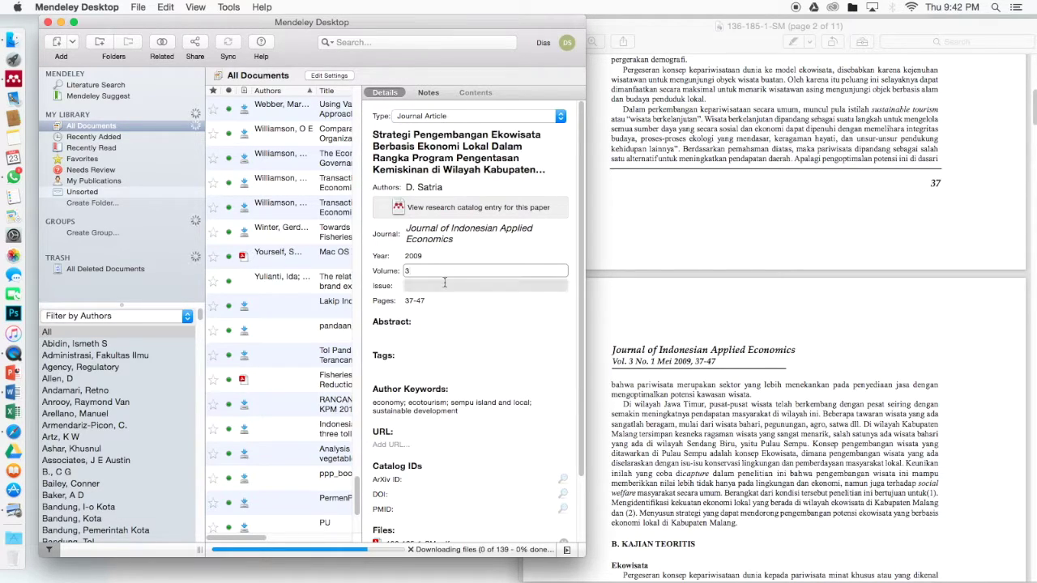
{"action": "key", "text": "Tab"}
{"action": "key", "text": "Return"}
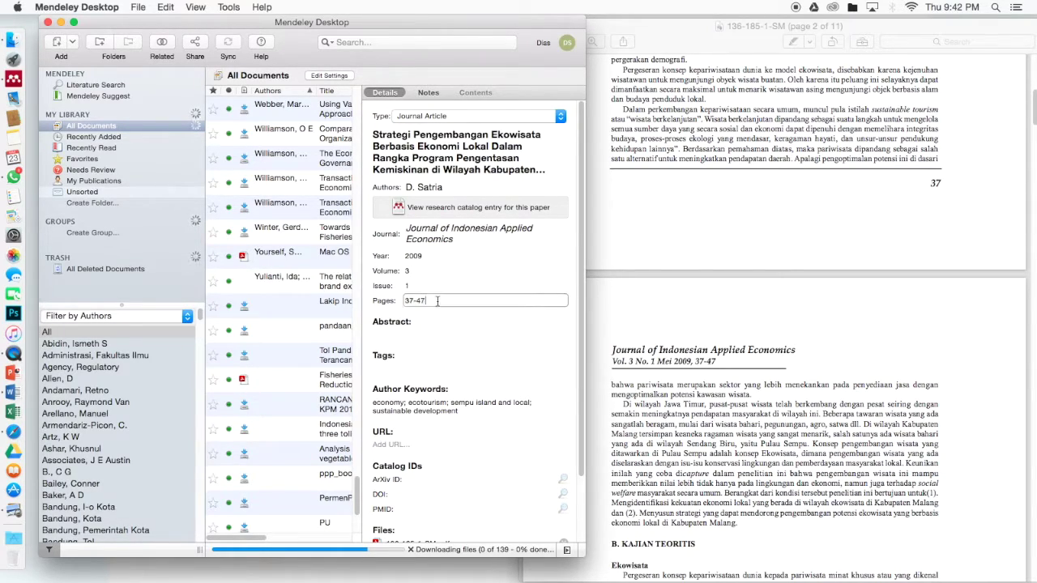
Review the completed reference details and show the Recently Added documents
{"action": "scroll", "coordinate": [476, 387], "scroll_direction": "down", "scroll_amount": 3}
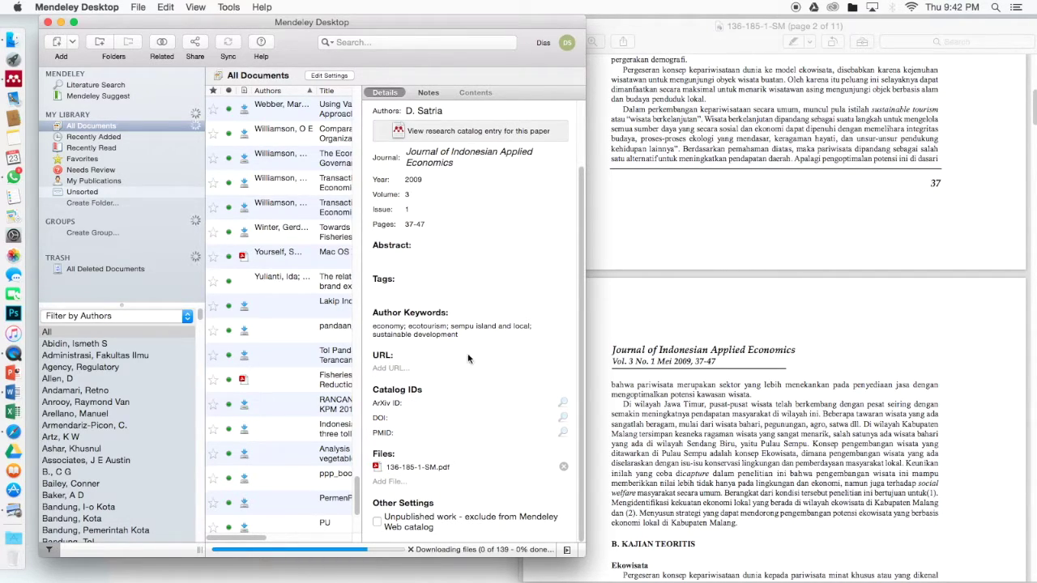
{"action": "scroll", "coordinate": [469, 360], "scroll_direction": "up", "scroll_amount": 3}
{"action": "scroll", "coordinate": [266, 251], "scroll_direction": "up", "scroll_amount": 15}
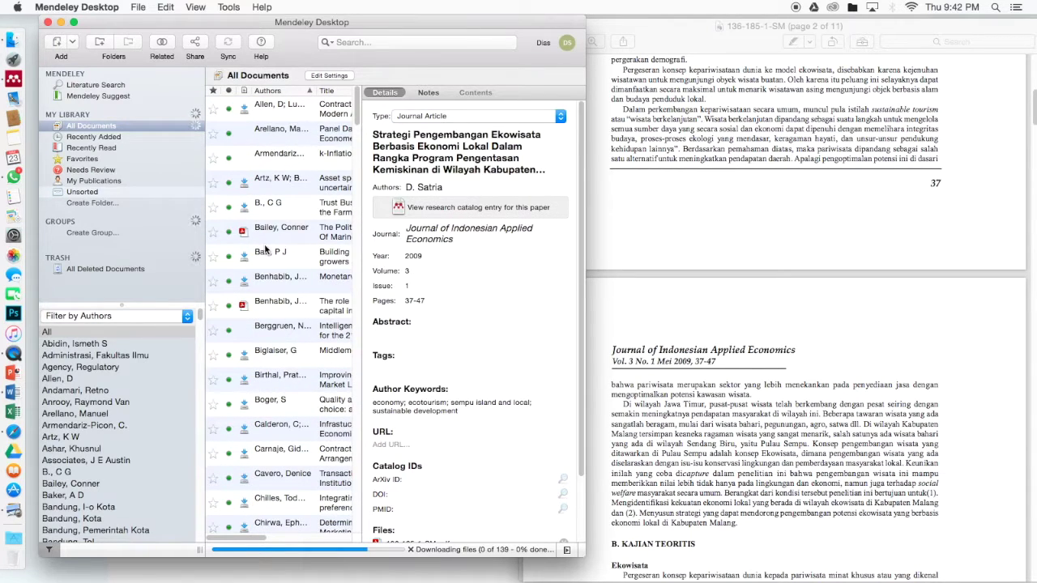
{"action": "left_click", "coordinate": [133, 136]}
{"action": "left_click", "coordinate": [129, 126]}
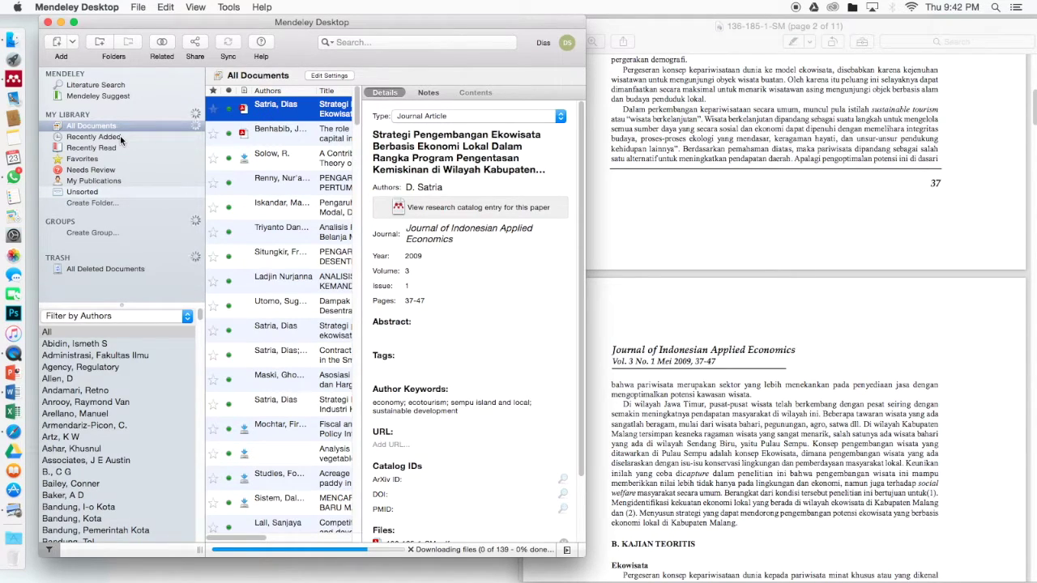
{"action": "left_click", "coordinate": [76, 138]}
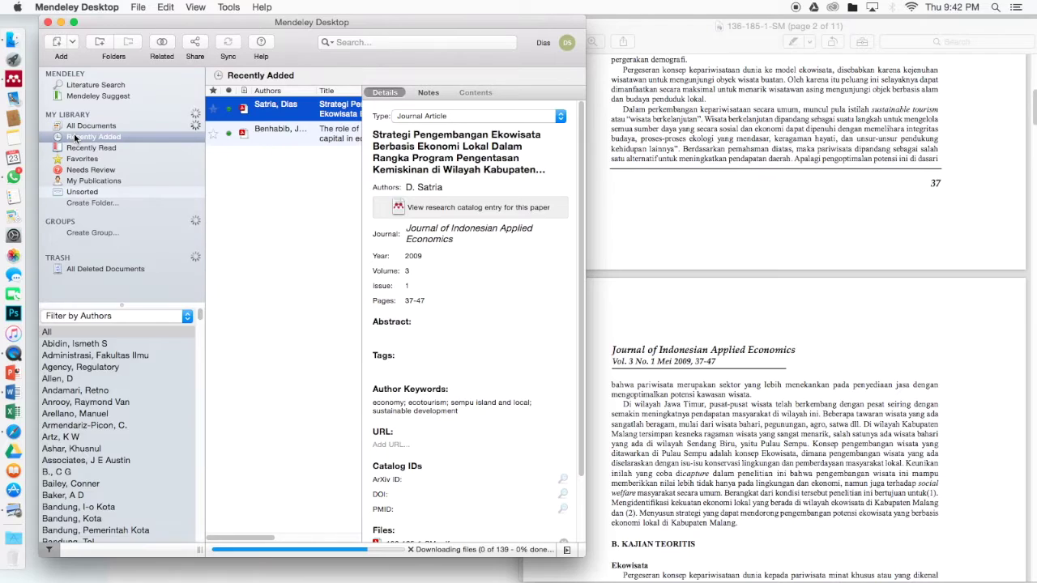
Review the details and attached file of the newly added ecotourism reference in Recently Added
{"action": "left_click", "coordinate": [276, 134]}
{"action": "left_click", "coordinate": [277, 115]}
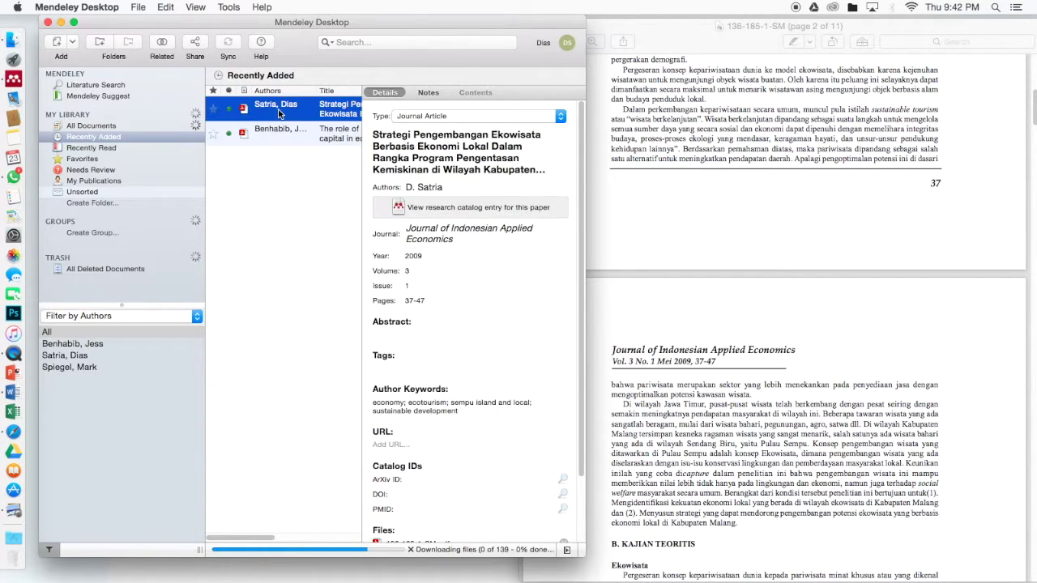
{"action": "scroll", "coordinate": [430, 195], "scroll_direction": "down", "scroll_amount": 5}
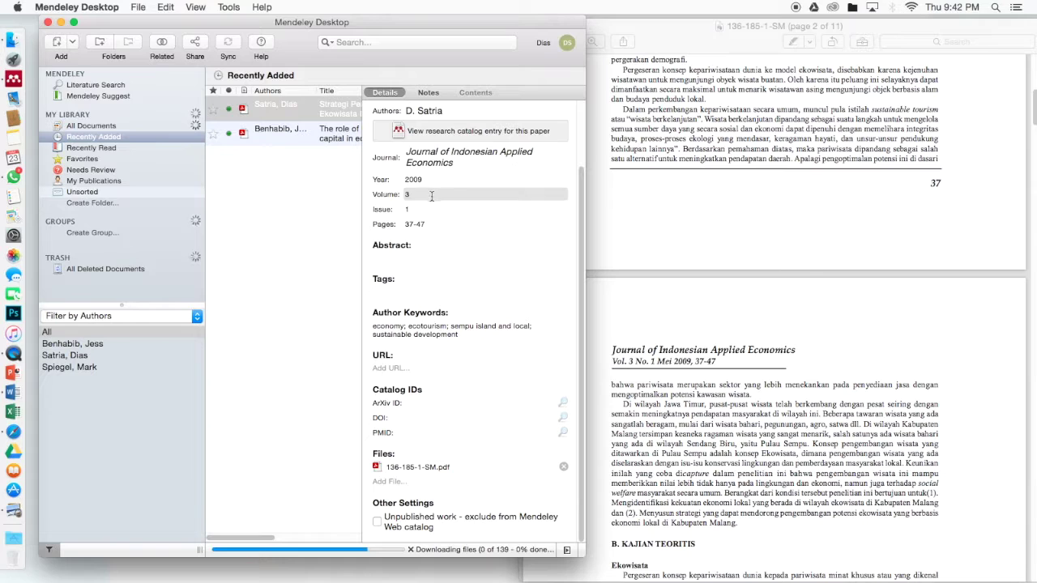
{"action": "scroll", "coordinate": [429, 200], "scroll_direction": "up", "scroll_amount": 5}
Switch to Safari and return from the open journal PDF to the Google Scholar results
{"action": "key", "text": "super+Tab"}
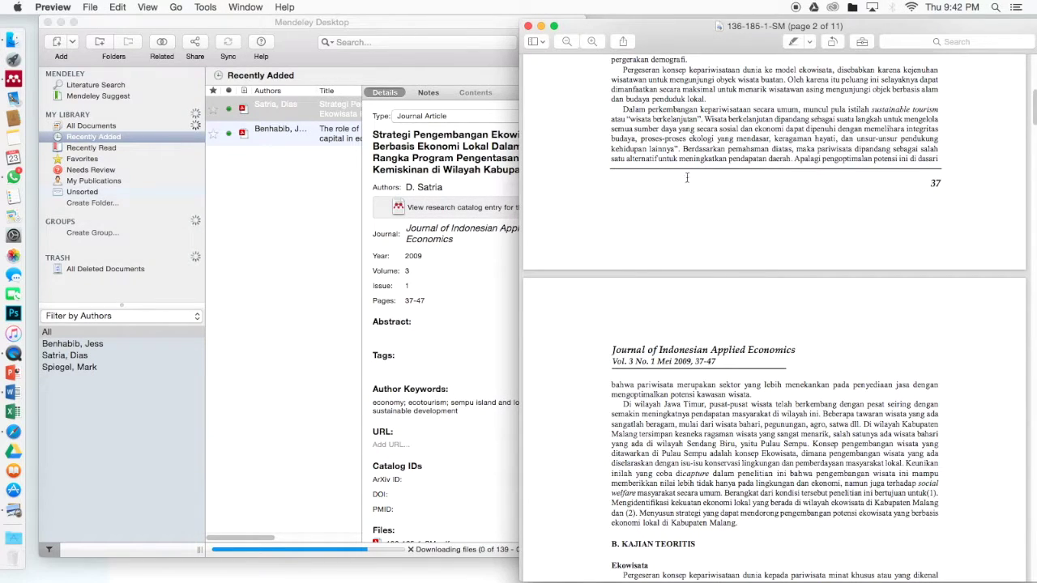
{"action": "left_click", "coordinate": [13, 431]}
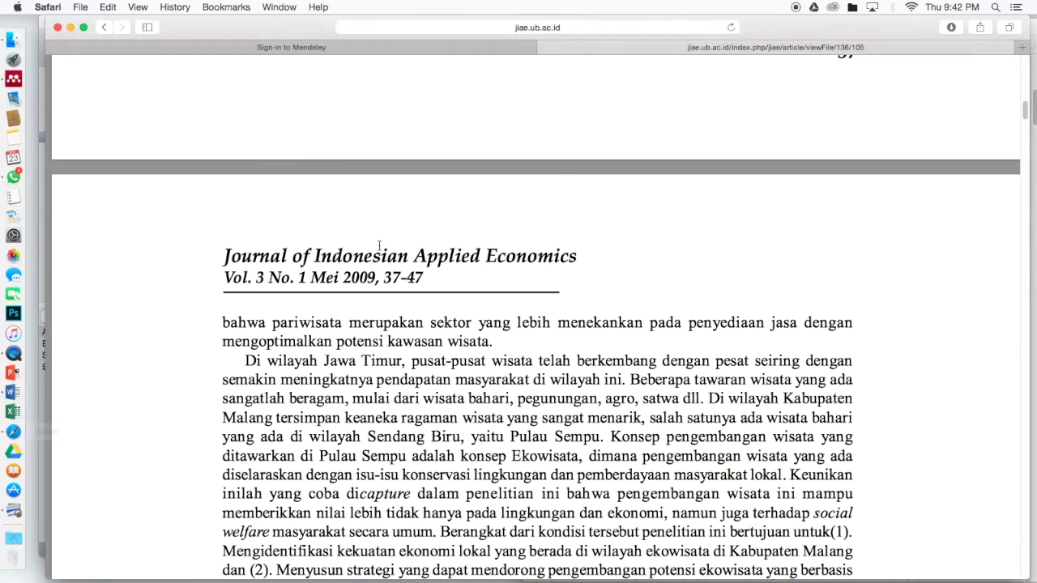
{"action": "left_click", "coordinate": [106, 30]}
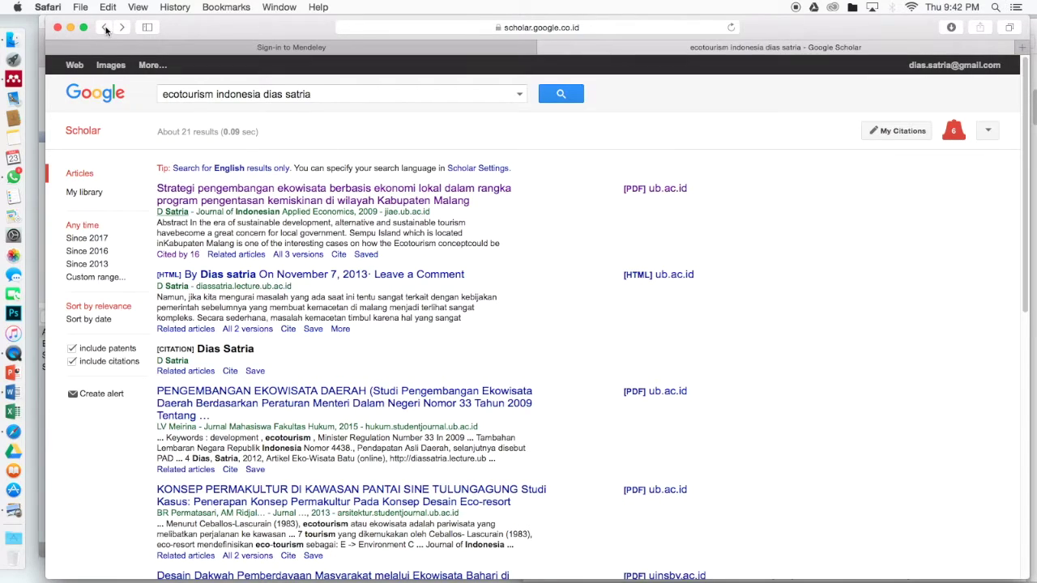
Replace the Google Scholar query with the suggested search "economic development"
{"action": "left_click", "coordinate": [248, 94]}
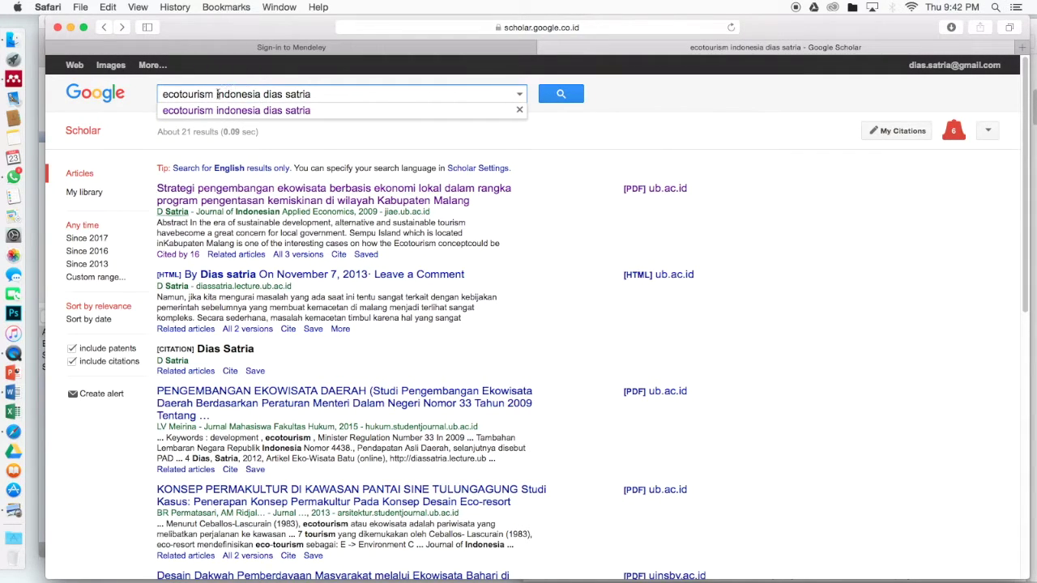
{"action": "triple_click", "coordinate": [238, 94]}
{"action": "left_click_drag", "start_coordinate": [316, 96], "coordinate": [102, 91]}
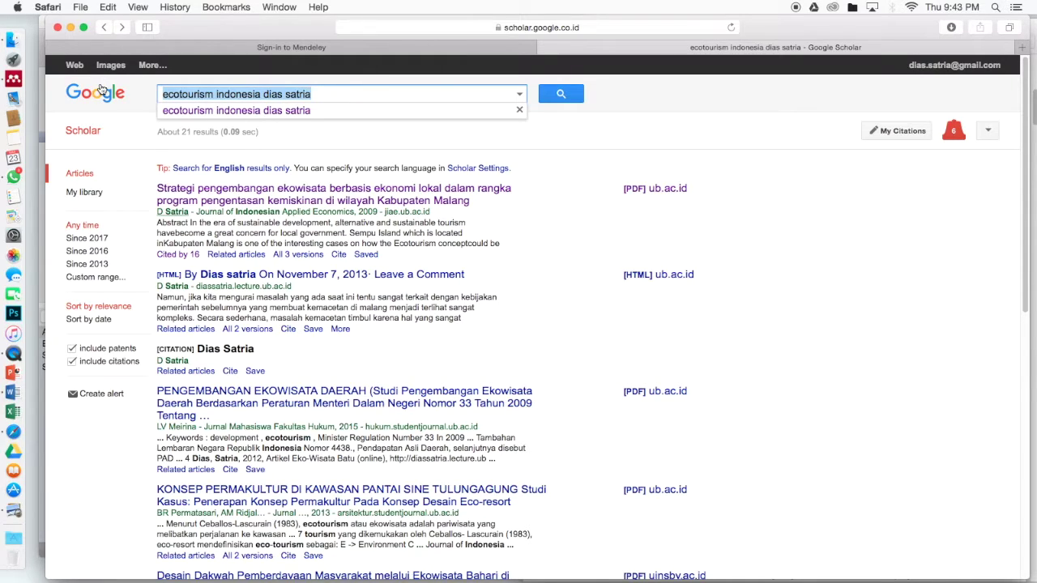
{"action": "type", "text": "economic"}
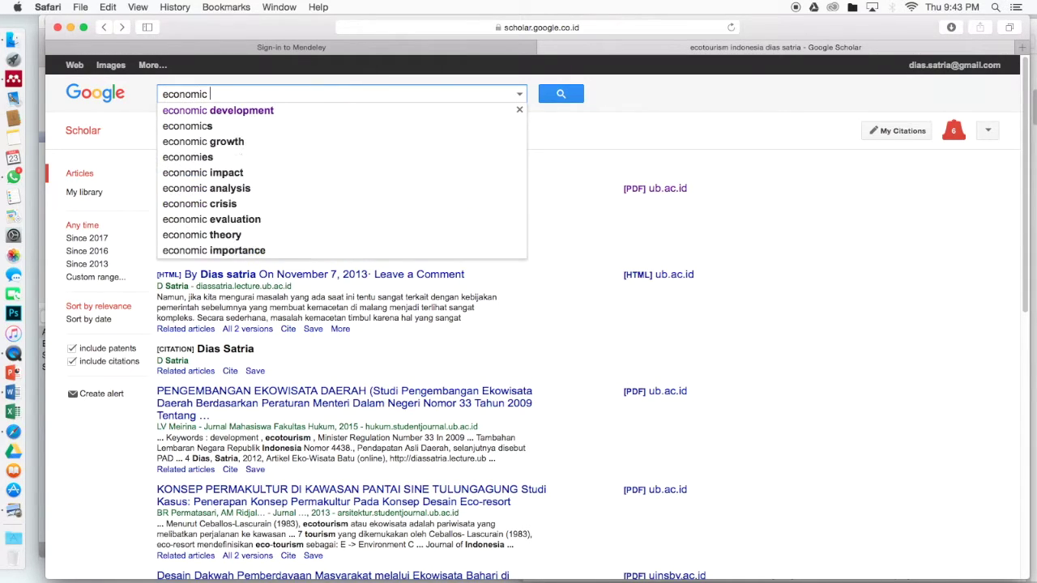
{"action": "key", "text": "Down"}
{"action": "key", "text": "Return"}
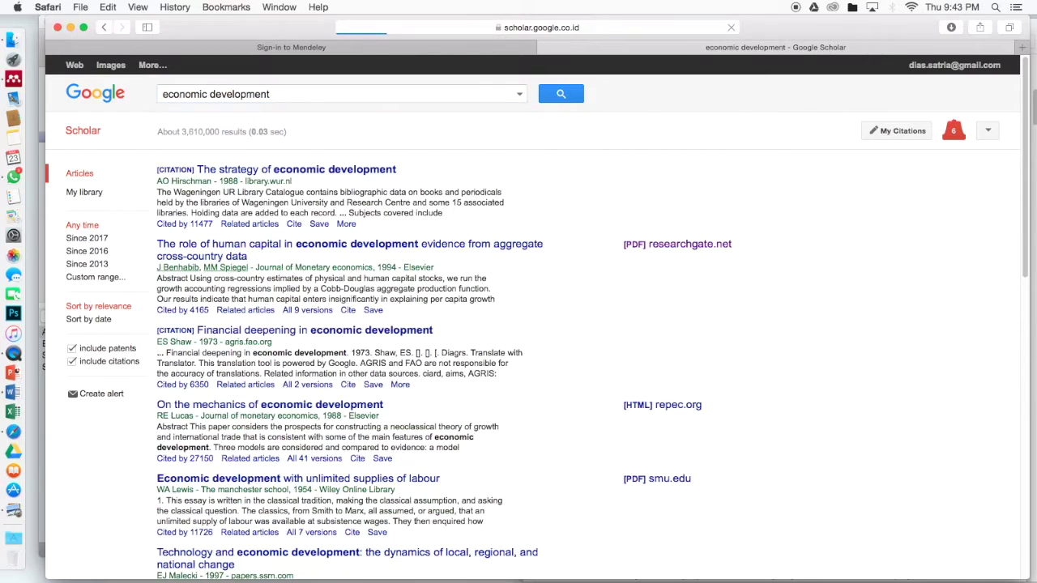
Skim the smu.edu PDF of "Economic development with unlimited supplies of labour", then go back to the results
{"action": "scroll", "coordinate": [728, 309], "scroll_direction": "down", "scroll_amount": 5}
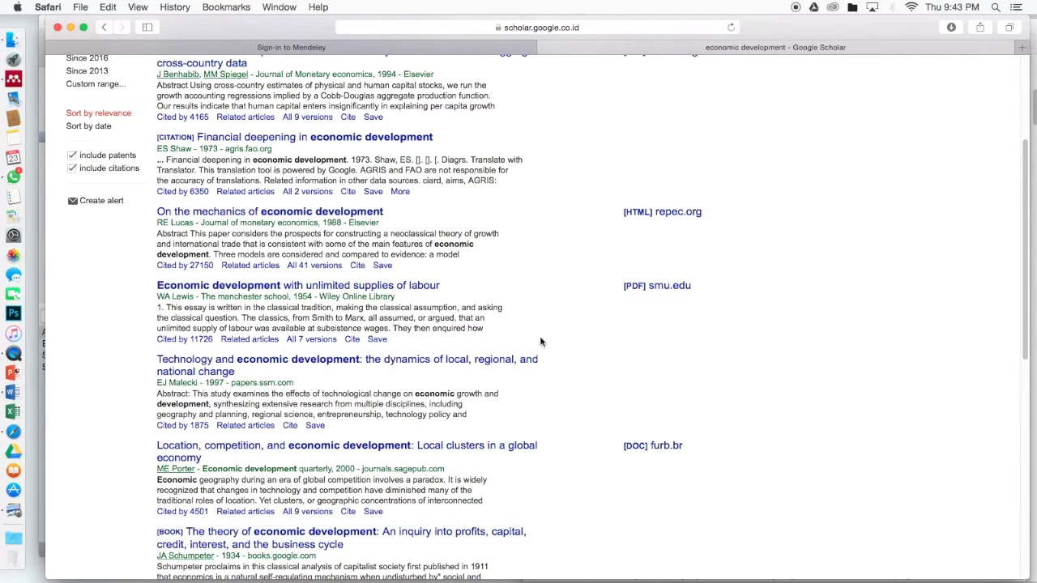
{"action": "left_click", "coordinate": [647, 294]}
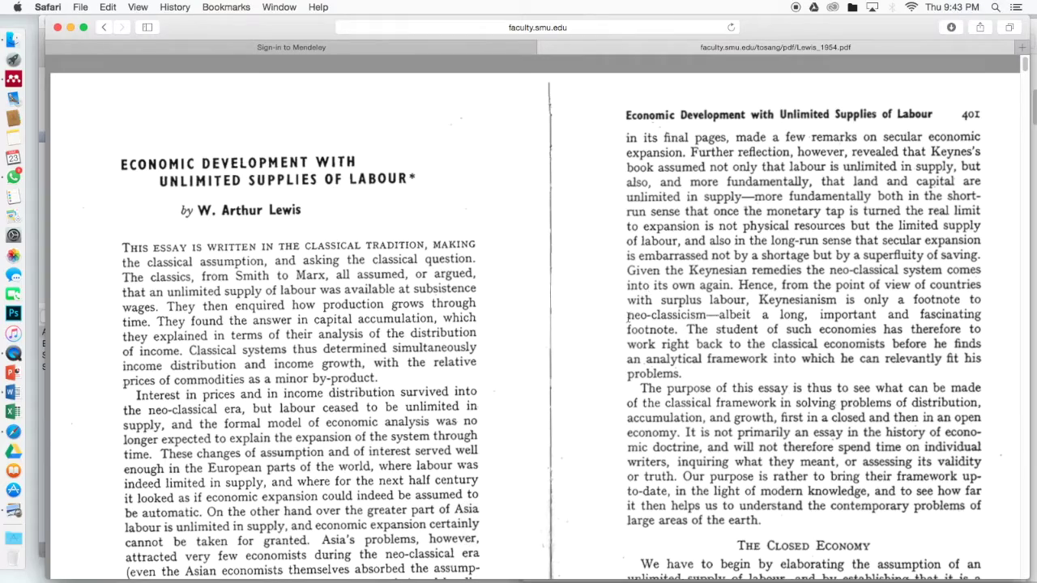
{"action": "scroll", "coordinate": [624, 322], "scroll_direction": "down", "scroll_amount": 10}
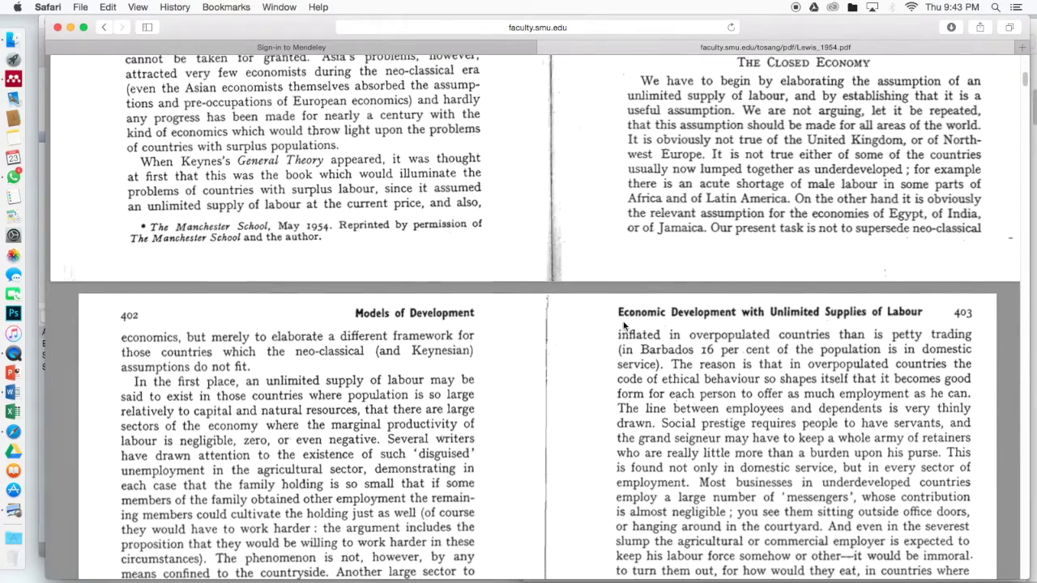
{"action": "scroll", "coordinate": [624, 324], "scroll_direction": "up", "scroll_amount": 10}
{"action": "left_click", "coordinate": [103, 31]}
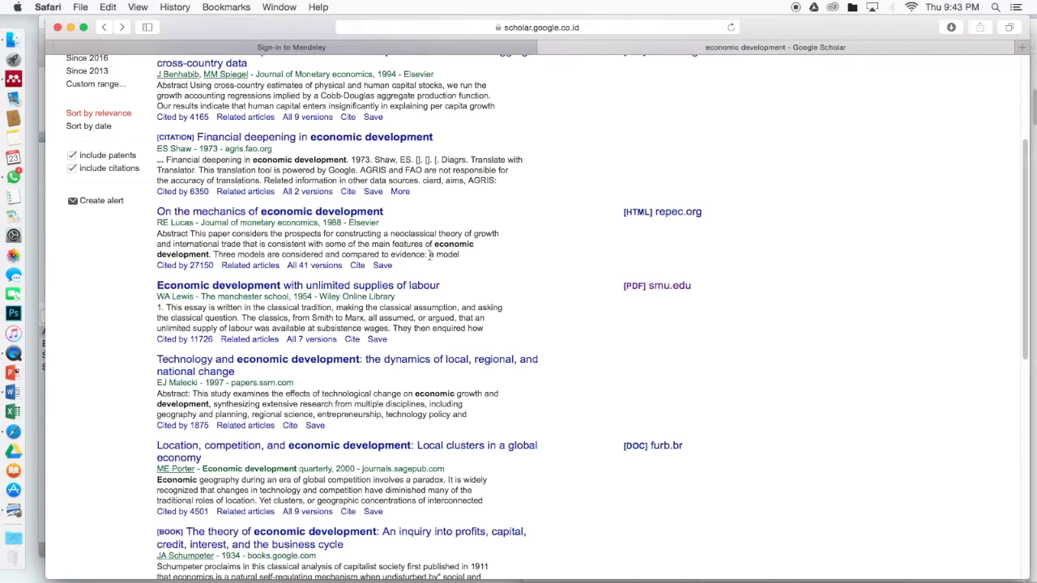
Look through the remaining results, then search Google Scholar for "macroeconomics determinants" instead
{"action": "scroll", "coordinate": [472, 289], "scroll_direction": "down", "scroll_amount": 5}
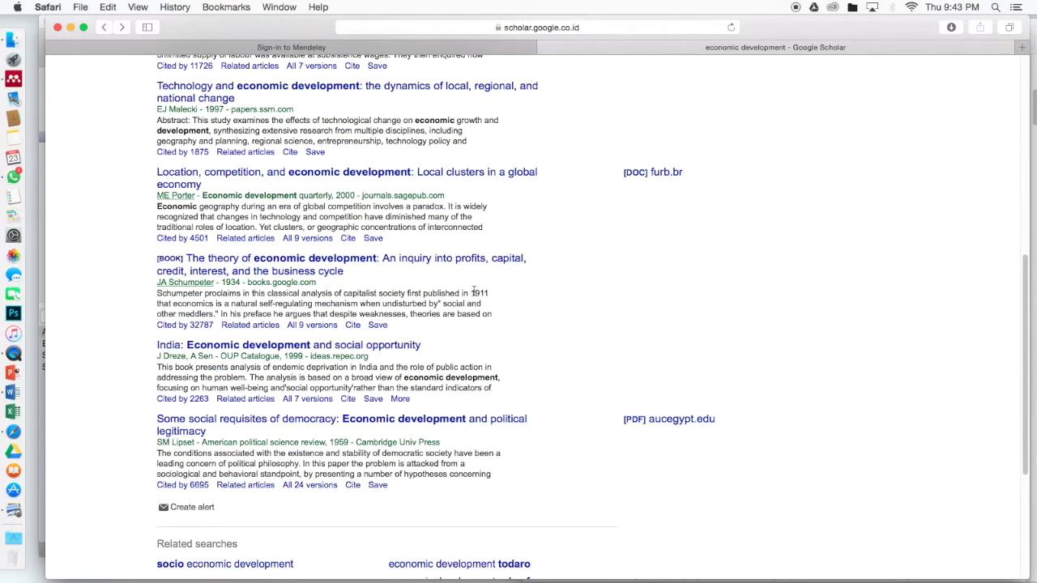
{"action": "scroll", "coordinate": [474, 291], "scroll_direction": "down", "scroll_amount": 3}
{"action": "scroll", "coordinate": [474, 292], "scroll_direction": "down", "scroll_amount": 2}
{"action": "key", "text": "Home"}
{"action": "left_click", "coordinate": [226, 94]}
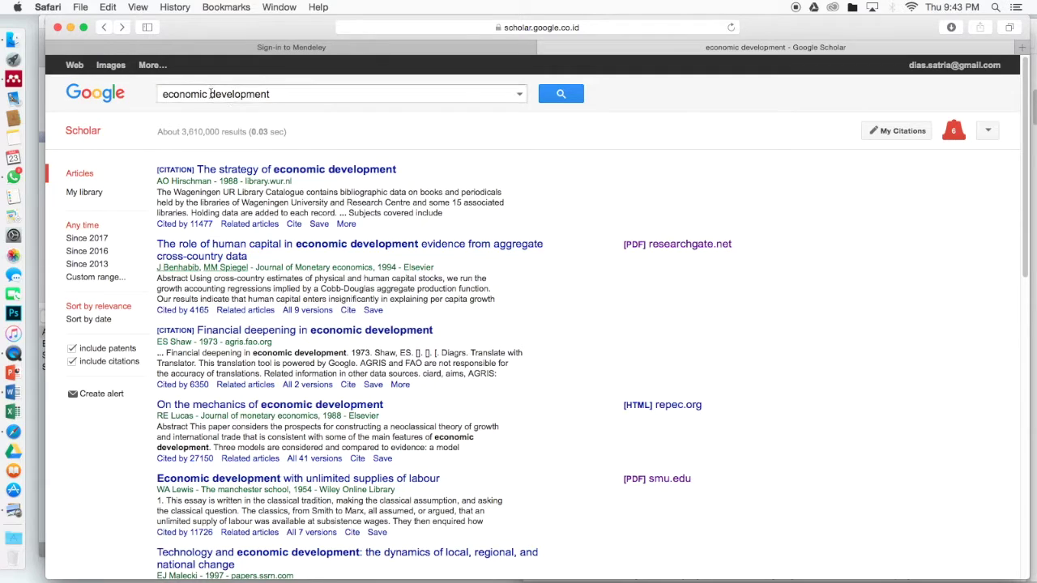
{"action": "left_click_drag", "start_coordinate": [291, 94], "coordinate": [130, 91]}
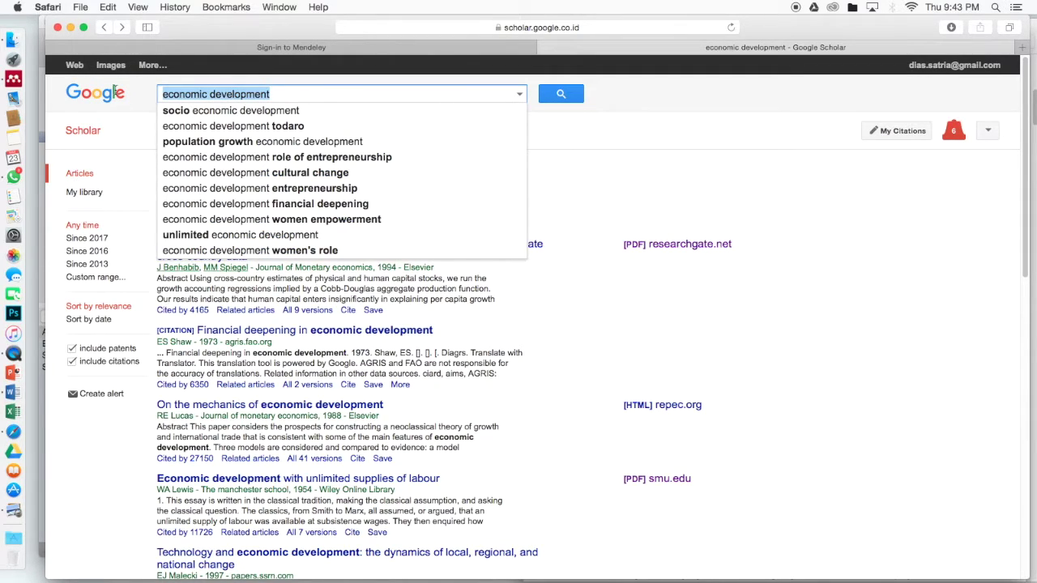
{"action": "type", "text": "macroeconomics"}
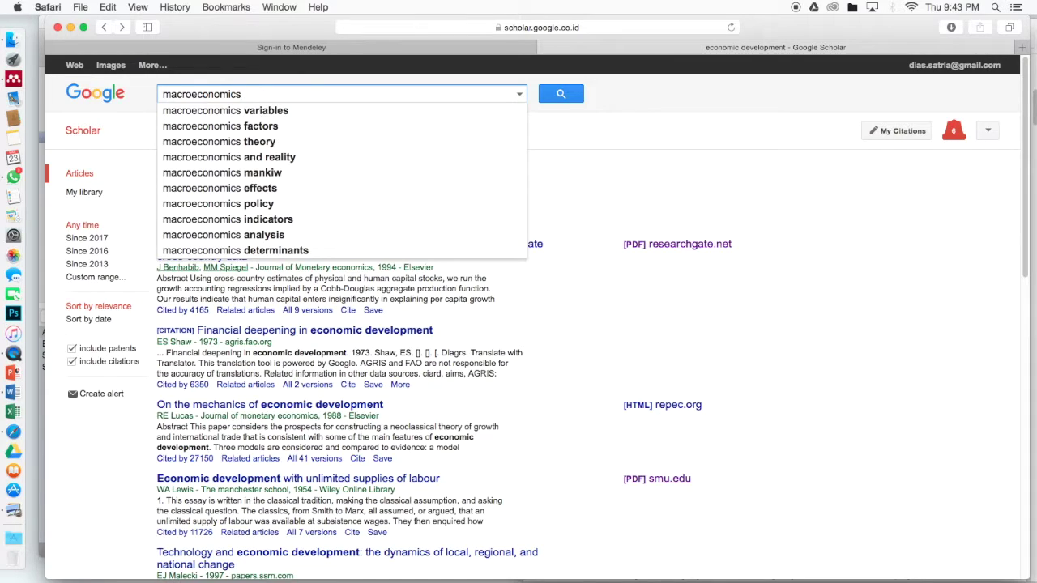
{"action": "type", "text": " determinants"}
{"action": "key", "text": "Return"}
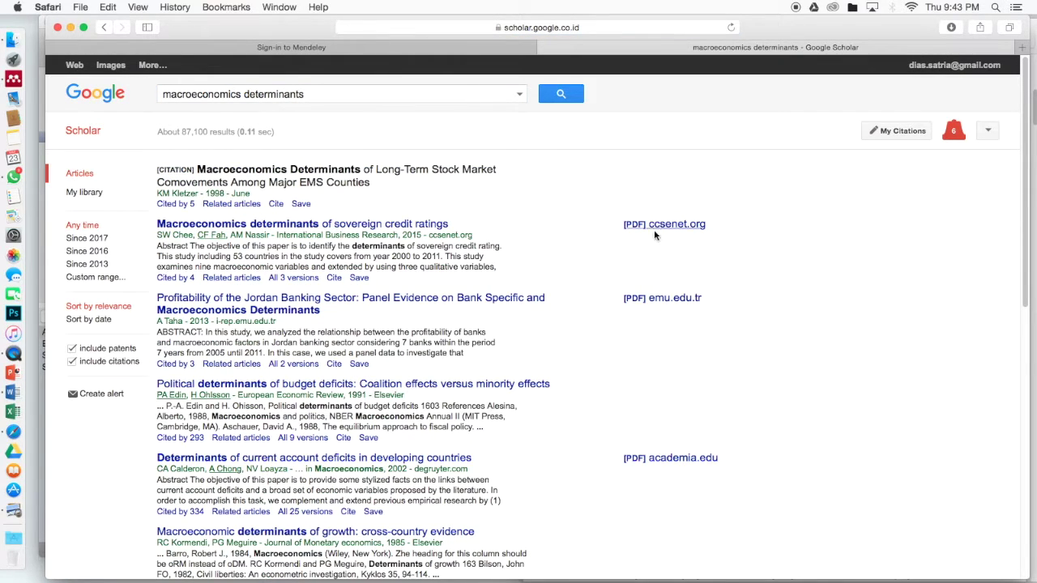
Open the academia.edu PDF of "Determinants of current account deficits in developing countries" from the results, and open it in Preview
{"action": "scroll", "coordinate": [647, 253], "scroll_direction": "down", "scroll_amount": 1}
{"action": "scroll", "coordinate": [647, 260], "scroll_direction": "down", "scroll_amount": 3}
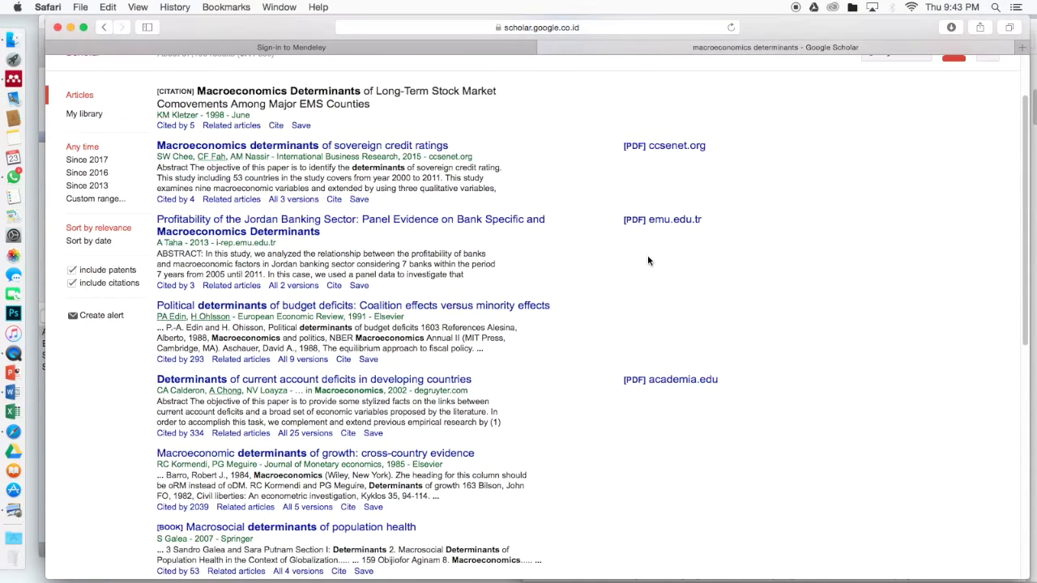
{"action": "scroll", "coordinate": [645, 263], "scroll_direction": "down", "scroll_amount": 1}
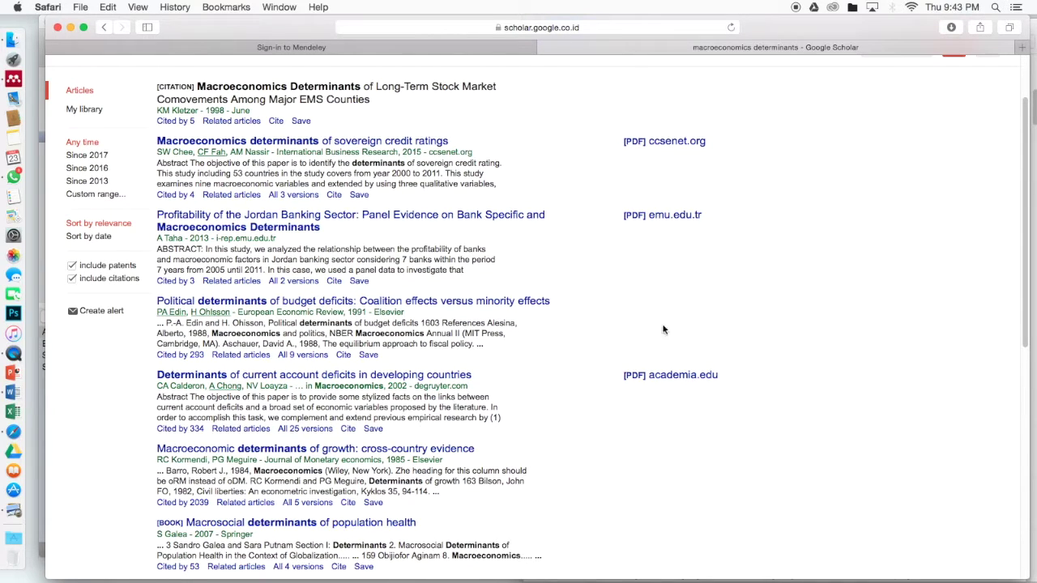
{"action": "left_click", "coordinate": [665, 376]}
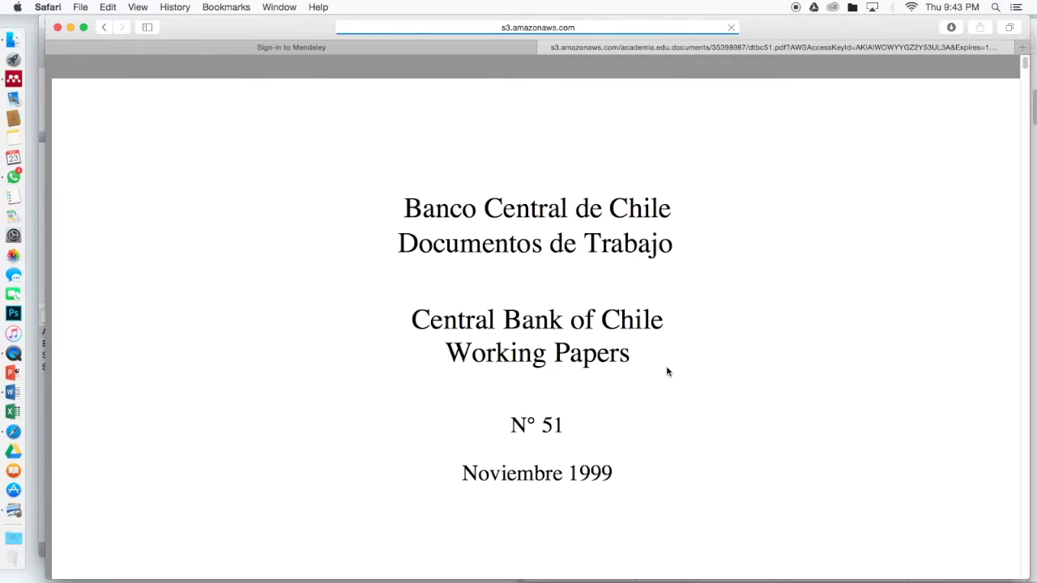
{"action": "scroll", "coordinate": [595, 369], "scroll_direction": "down", "scroll_amount": 5}
{"action": "scroll", "coordinate": [596, 371], "scroll_direction": "down", "scroll_amount": 10}
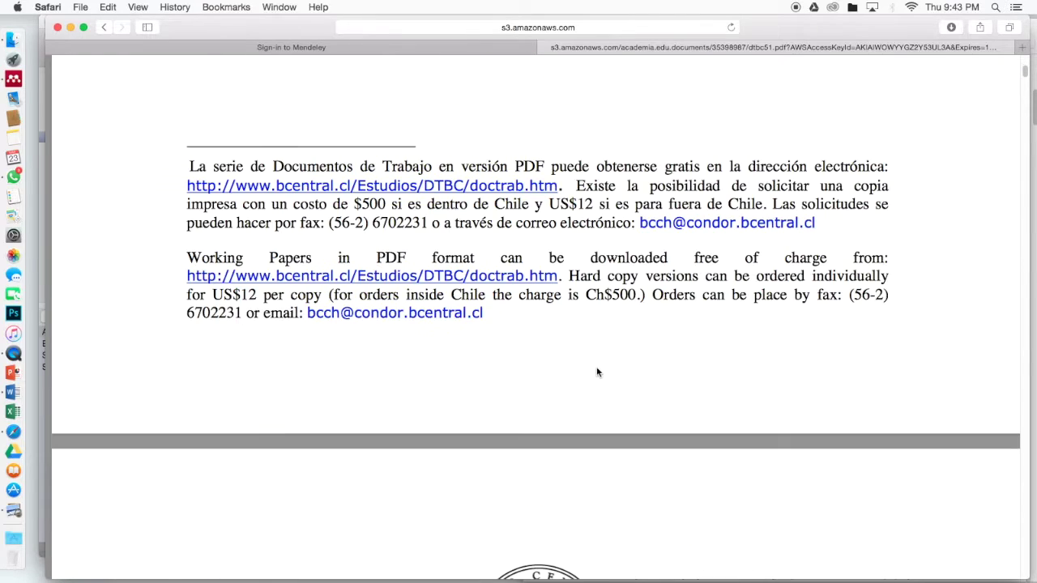
{"action": "left_click", "coordinate": [562, 526]}
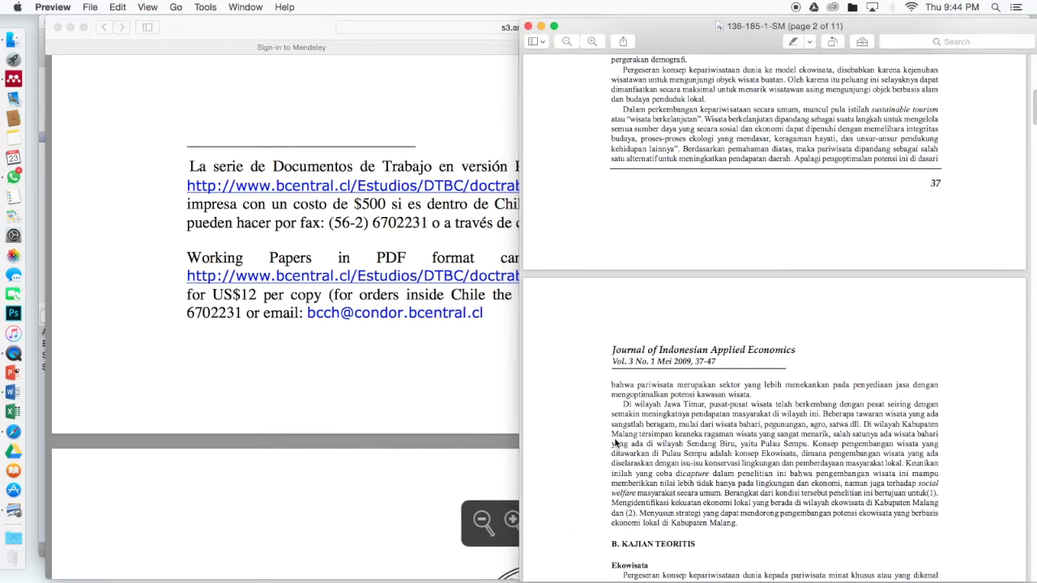
Check the Downloads folder in Finder for the PDF, sorting the files by date added with the newest first
{"action": "left_click", "coordinate": [13, 39]}
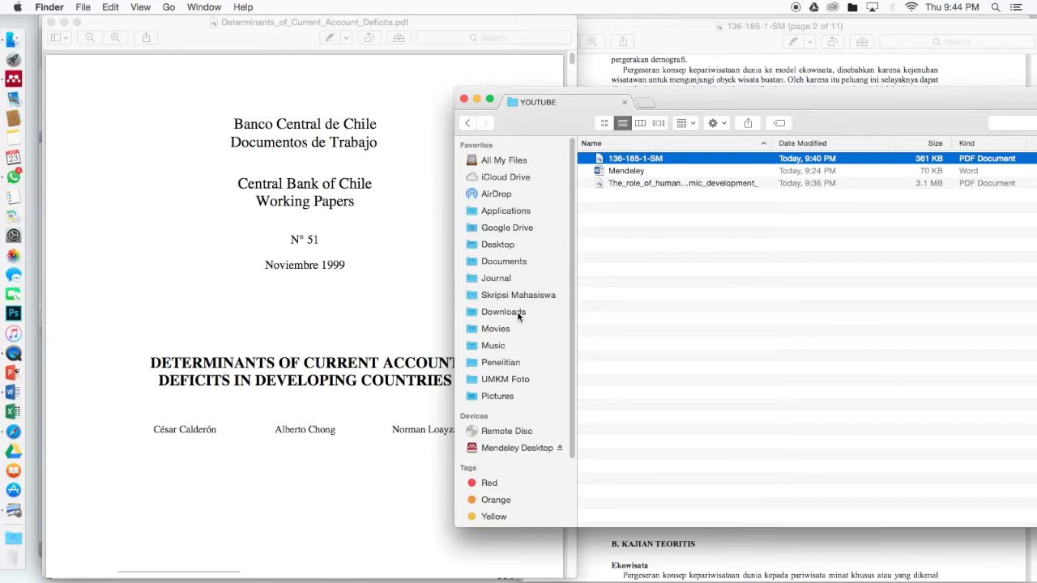
{"action": "left_click", "coordinate": [517, 313]}
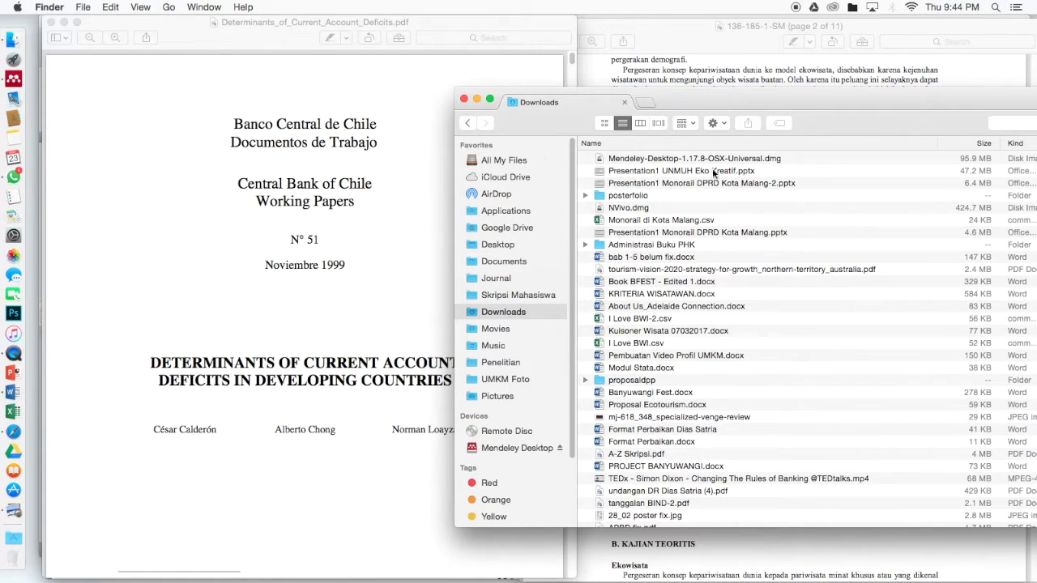
{"action": "left_click_drag", "start_coordinate": [842, 100], "coordinate": [727, 91]}
{"action": "left_click", "coordinate": [998, 134]}
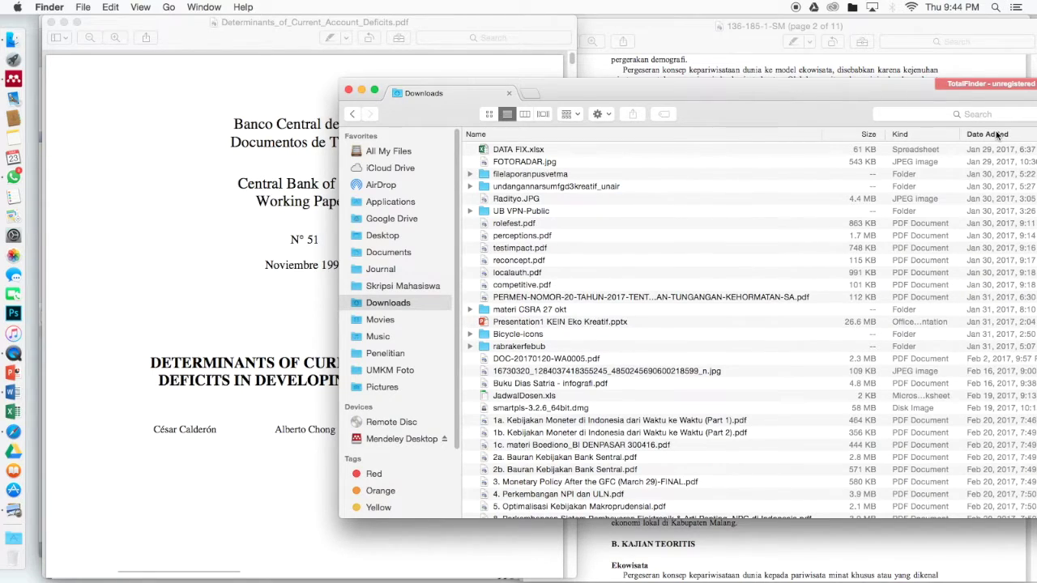
{"action": "left_click", "coordinate": [998, 134]}
Save the Determinants_of_Current_Account_Deficits PDF from Preview into the YOUTUBE folder
{"action": "left_click", "coordinate": [270, 188]}
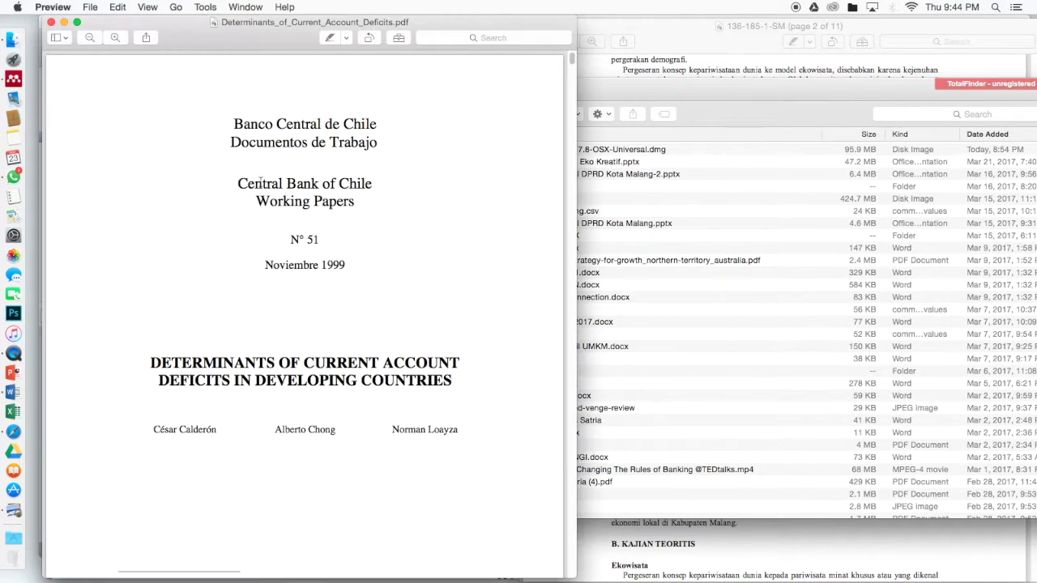
{"action": "left_click", "coordinate": [90, 6]}
{"action": "left_click", "coordinate": [119, 154]}
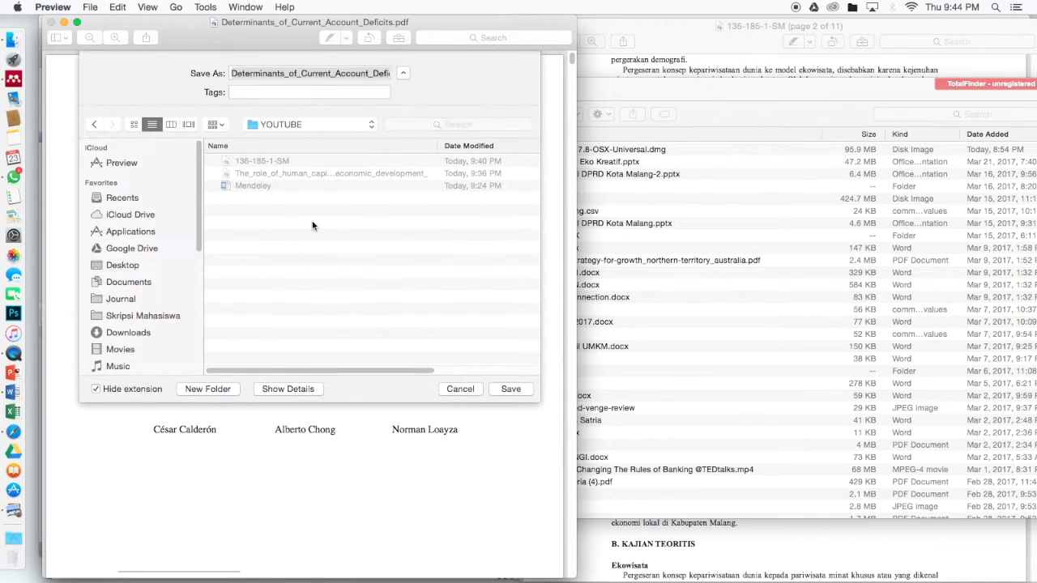
{"action": "left_click", "coordinate": [512, 389]}
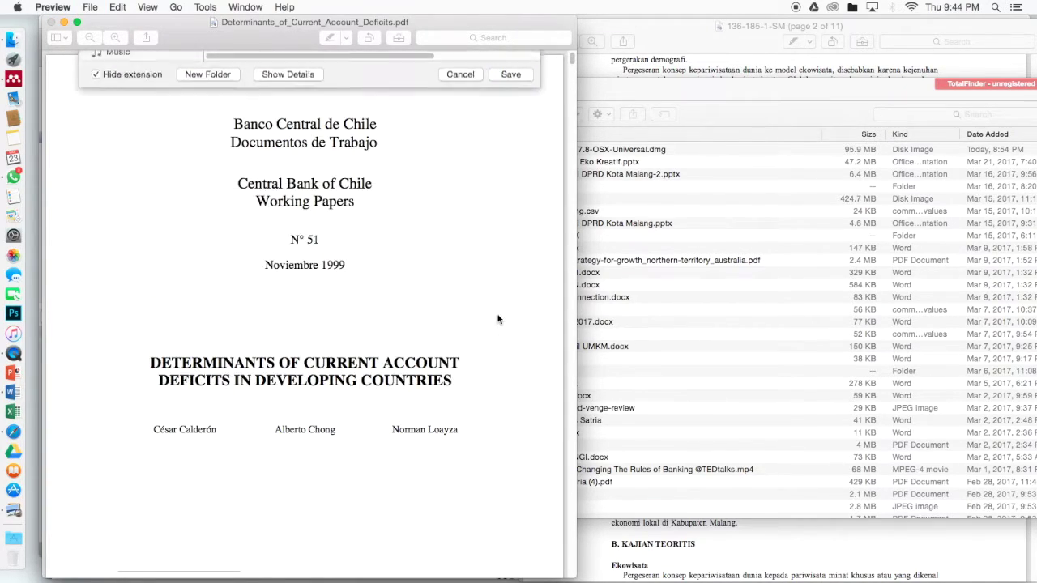
Minimize the current account deficits PDF and the Safari window to uncover Mendeley Desktop
{"action": "left_click", "coordinate": [65, 23]}
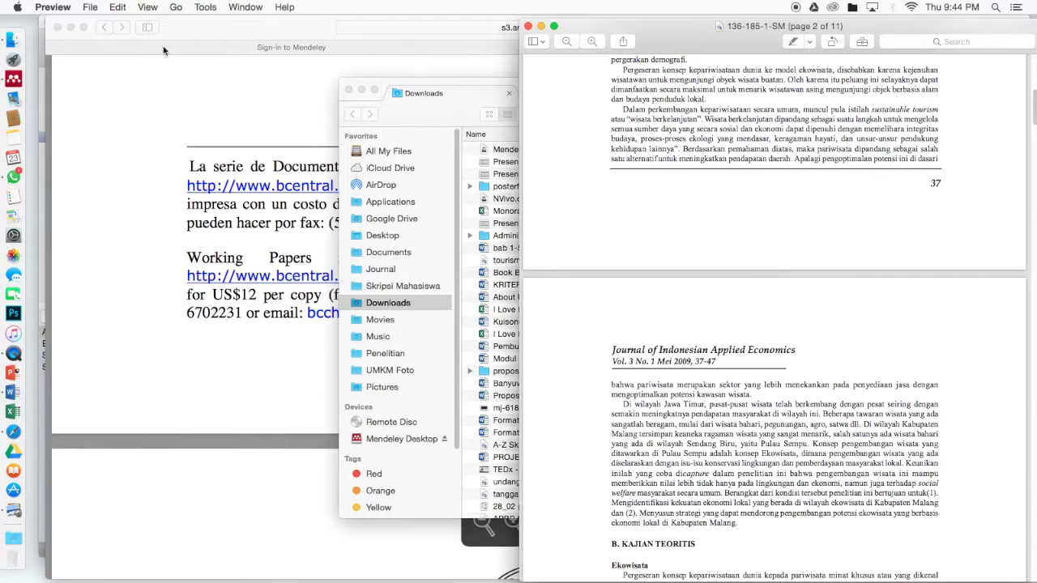
{"action": "left_click", "coordinate": [280, 88]}
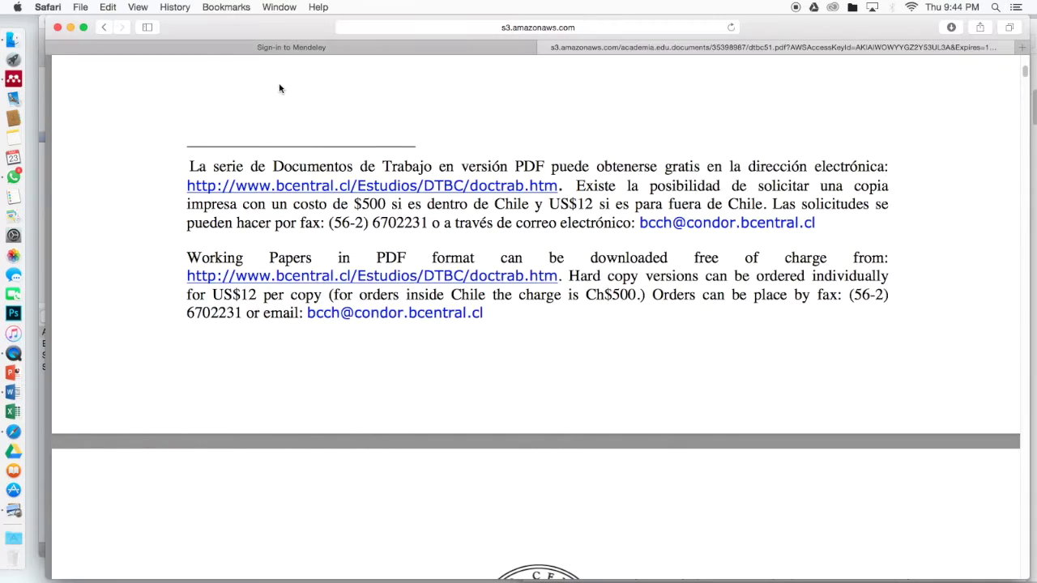
{"action": "left_click", "coordinate": [71, 27]}
Open the YOUTUBE folder inside Documents in Finder
{"action": "left_click", "coordinate": [478, 95]}
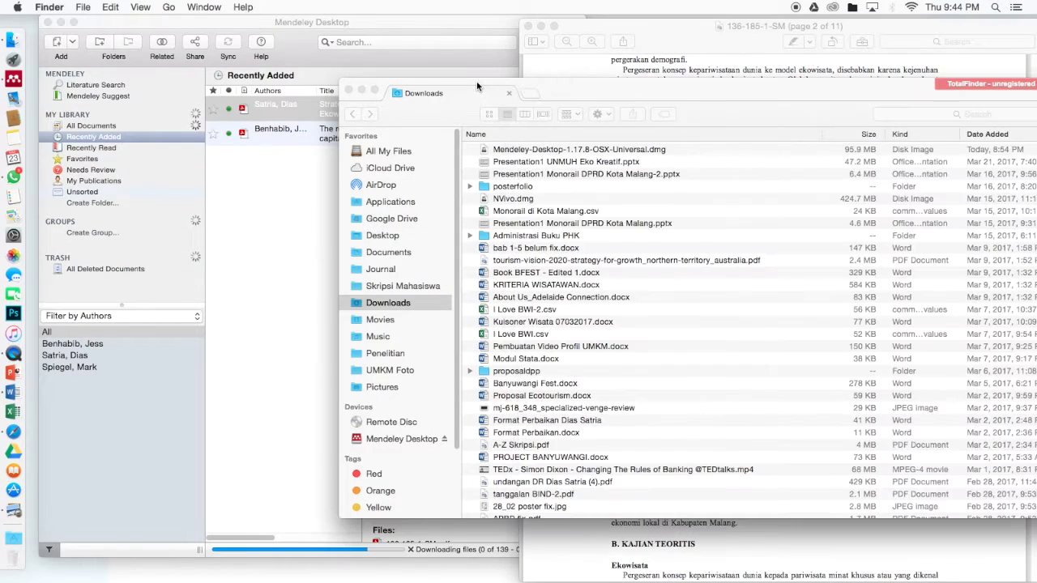
{"action": "left_click", "coordinate": [395, 253]}
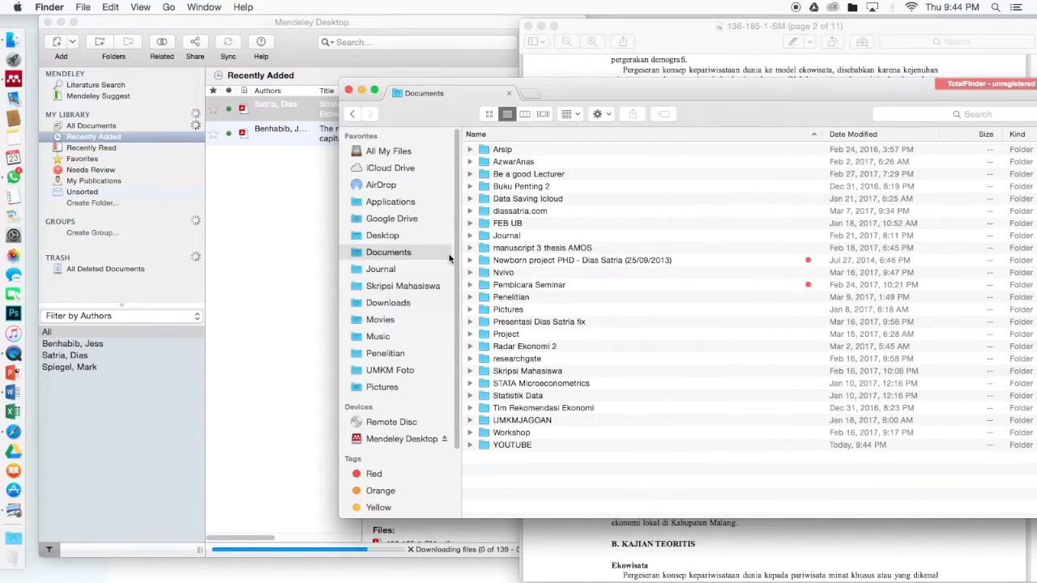
{"action": "left_click", "coordinate": [556, 447]}
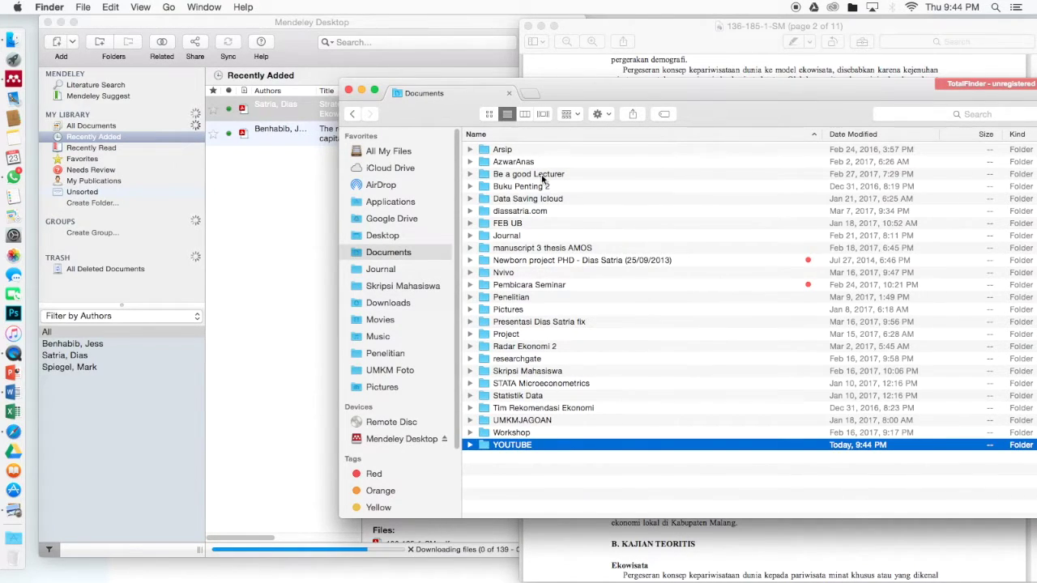
{"action": "double_click", "coordinate": [521, 446]}
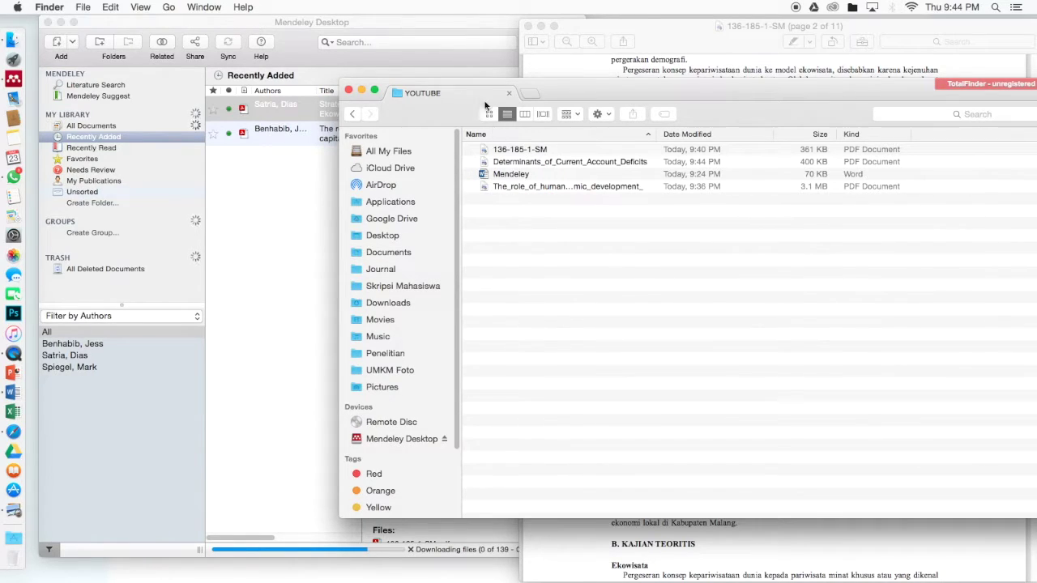
Import the Determinants_of_Current_Account_Deficits PDF from the YOUTUBE folder into the Mendeley Desktop library
{"action": "left_click", "coordinate": [561, 161]}
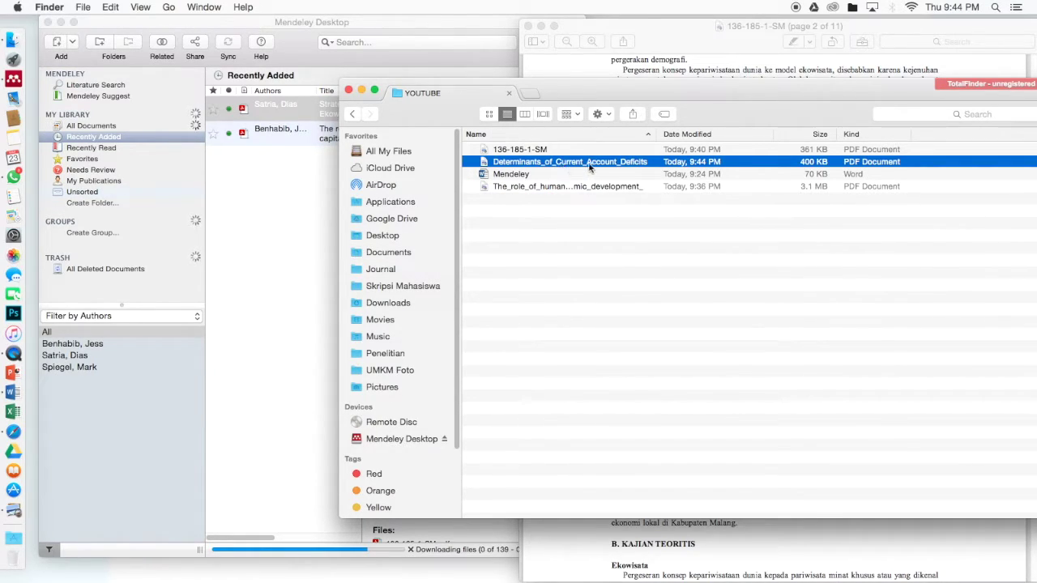
{"action": "left_click_drag", "start_coordinate": [588, 166], "coordinate": [297, 203]}
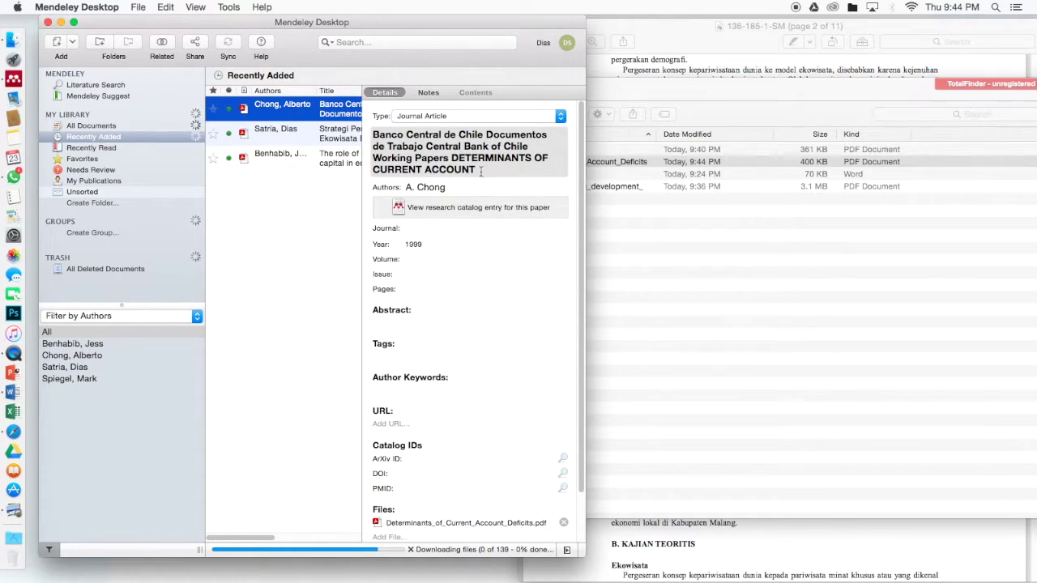
Check the imported paper's details for its extracted title, author, year, journal and other bibliographic fields
{"action": "scroll", "coordinate": [480, 172], "scroll_direction": "down", "scroll_amount": 3}
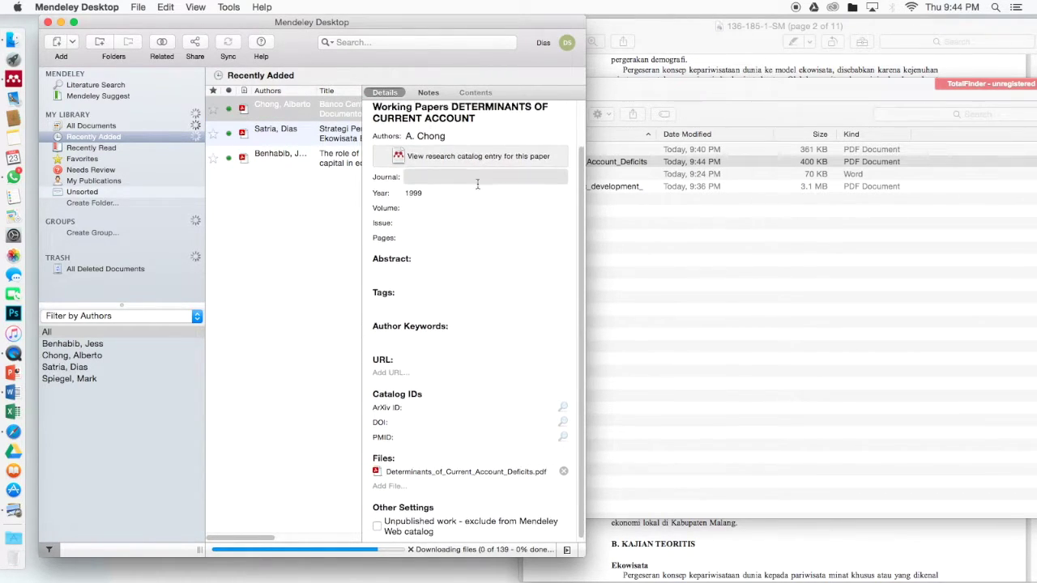
{"action": "scroll", "coordinate": [477, 184], "scroll_direction": "up", "scroll_amount": 3}
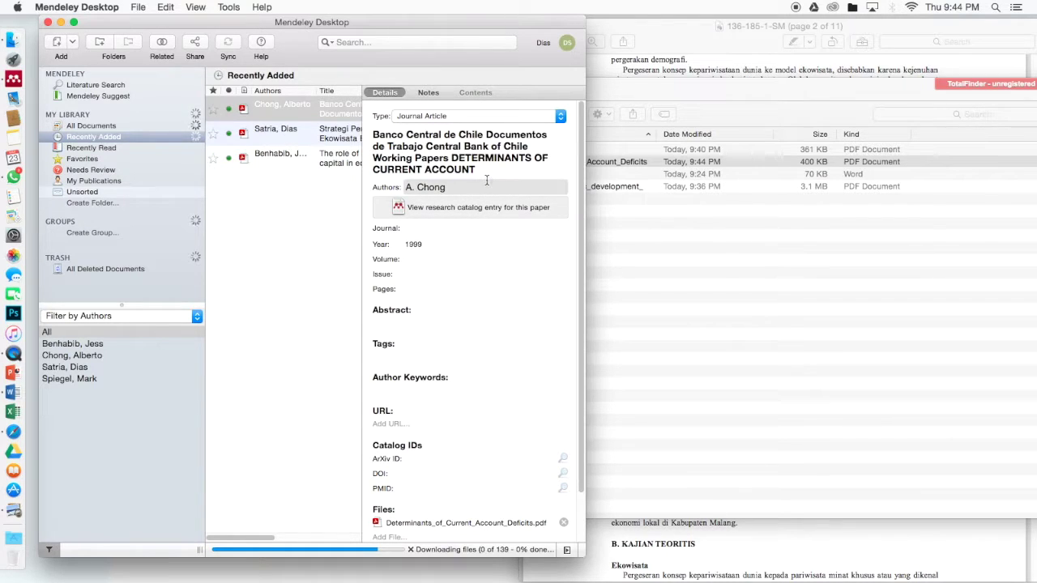
{"action": "left_click", "coordinate": [484, 172]}
{"action": "left_click_drag", "start_coordinate": [425, 170], "coordinate": [392, 148]}
{"action": "left_click", "coordinate": [409, 187]}
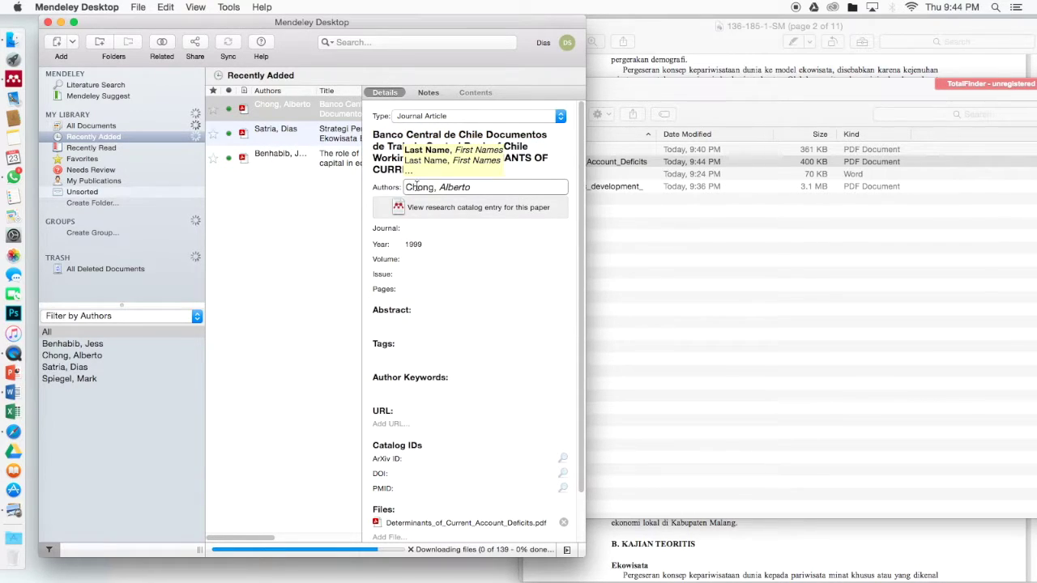
{"action": "left_click", "coordinate": [419, 243]}
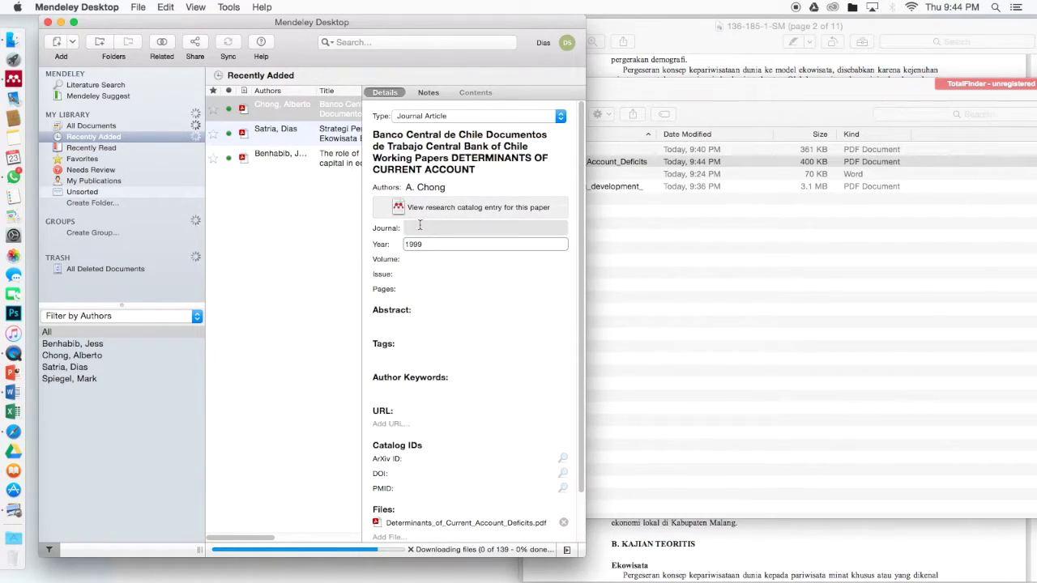
{"action": "scroll", "coordinate": [421, 260], "scroll_direction": "down", "scroll_amount": 2}
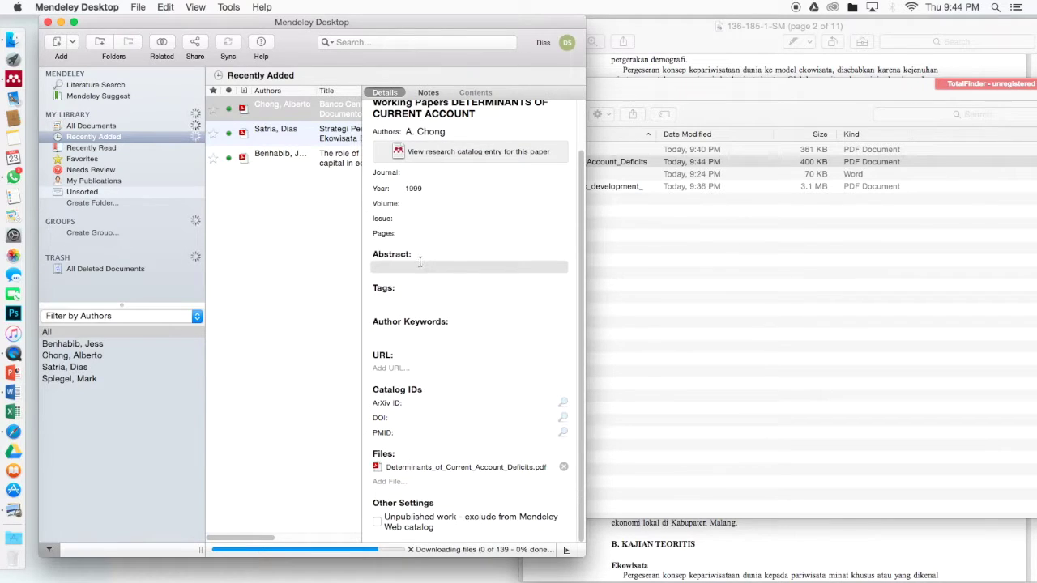
{"action": "scroll", "coordinate": [438, 266], "scroll_direction": "up", "scroll_amount": 2}
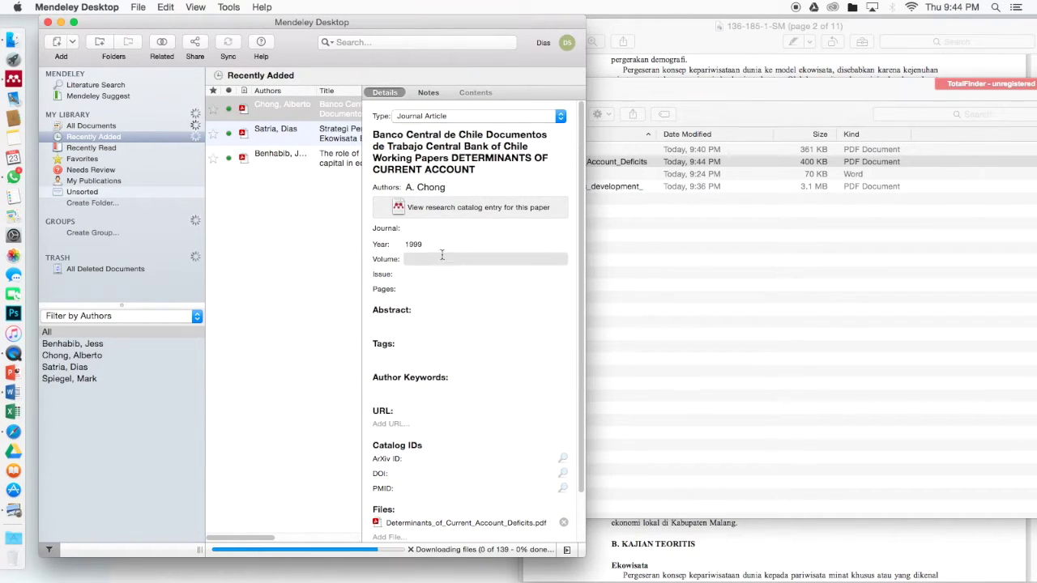
Delete the imported current account deficits paper from the Mendeley library
{"action": "left_click", "coordinate": [333, 244]}
{"action": "left_click", "coordinate": [309, 108]}
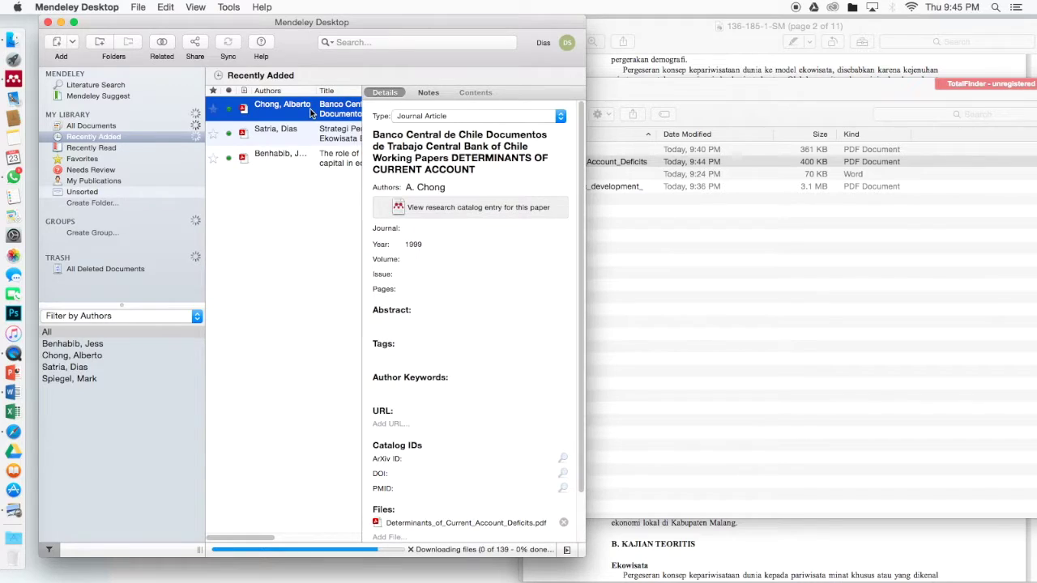
{"action": "right_click", "coordinate": [311, 111]}
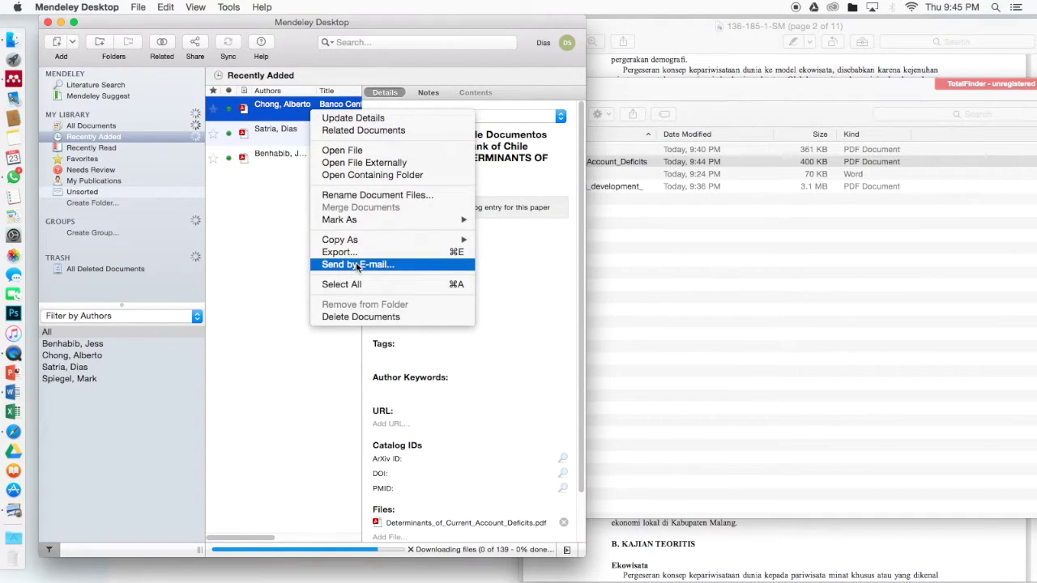
{"action": "left_click", "coordinate": [366, 318]}
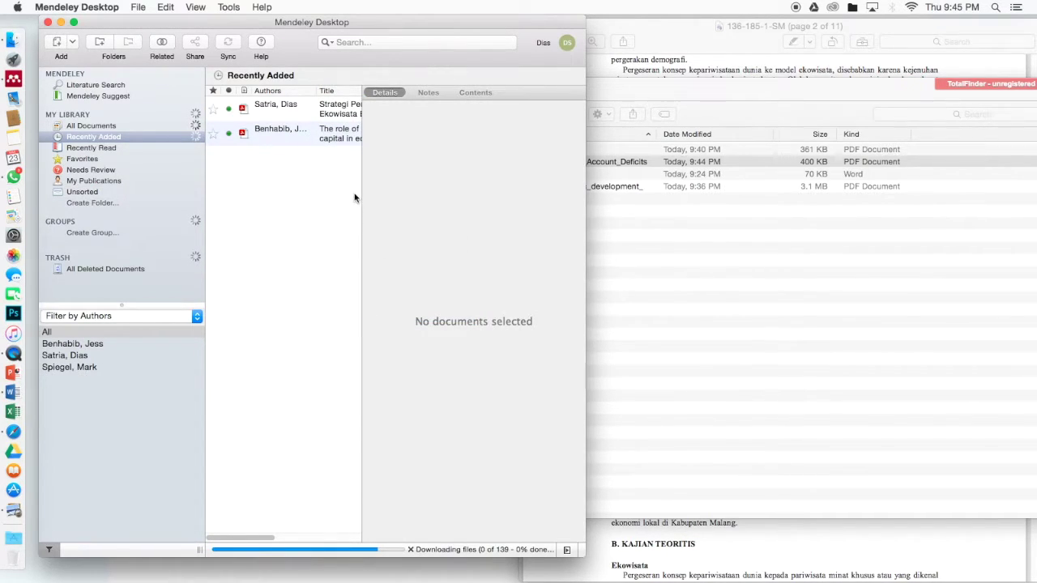
Select the Strategi Pengembangan Ekowisata entry and review the available options for adding files, folders and manual entries
{"action": "left_click", "coordinate": [346, 118]}
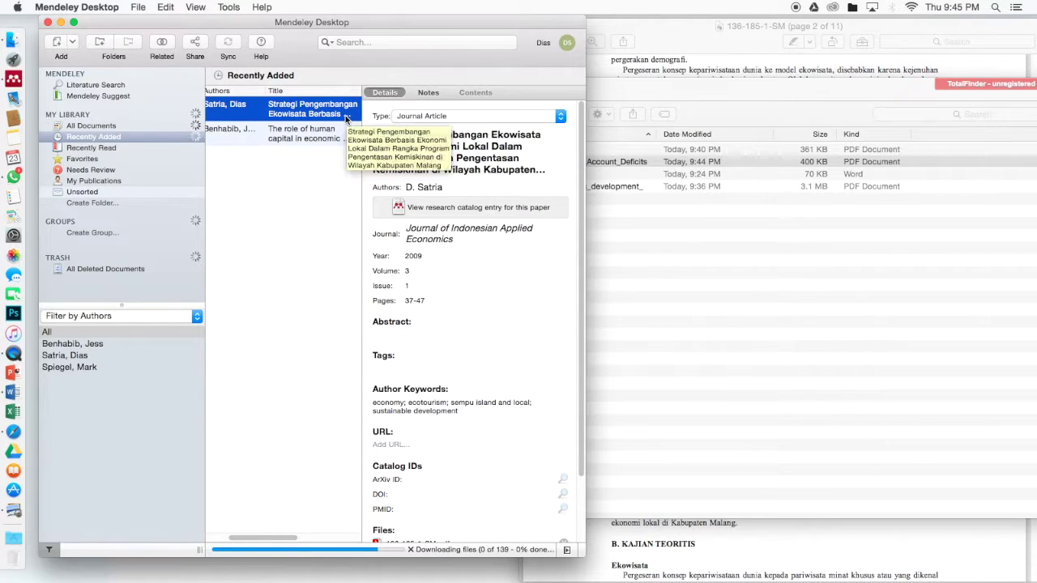
{"action": "left_click", "coordinate": [134, 10]}
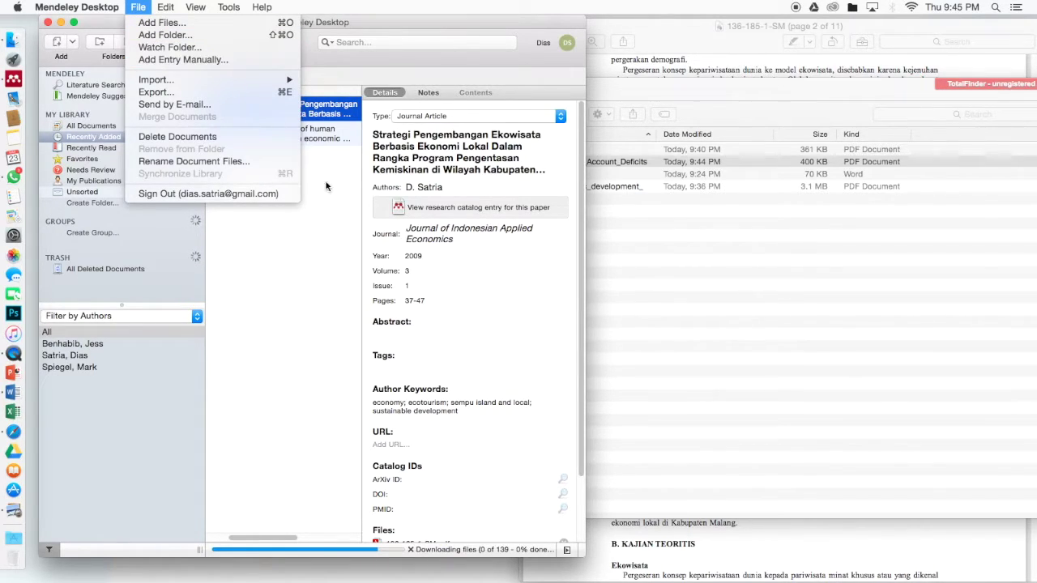
{"action": "left_click", "coordinate": [346, 219]}
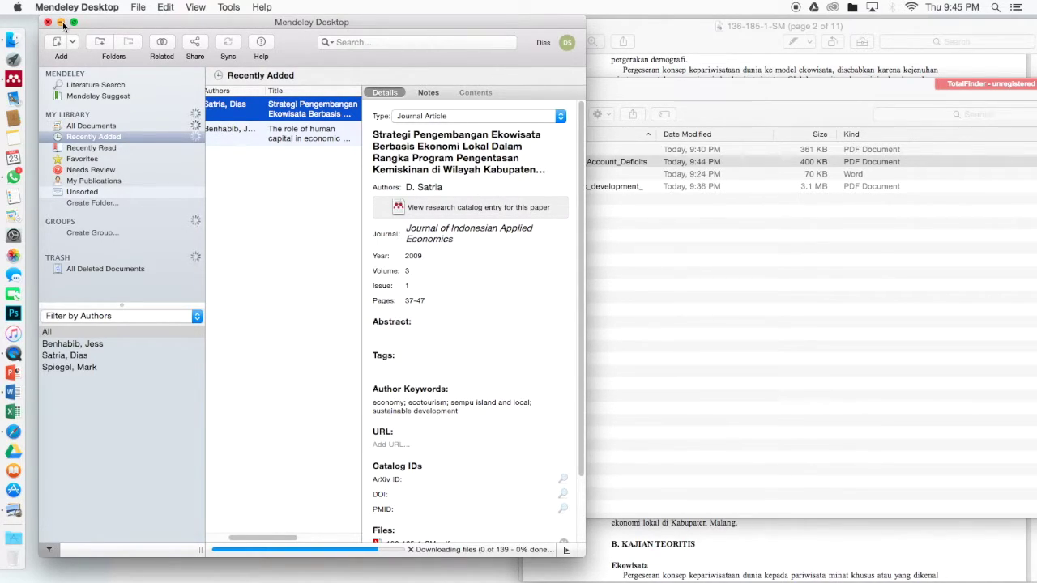
List all documents in the library and widen the document list and the Mendeley window to show more columns
{"action": "left_click", "coordinate": [135, 124]}
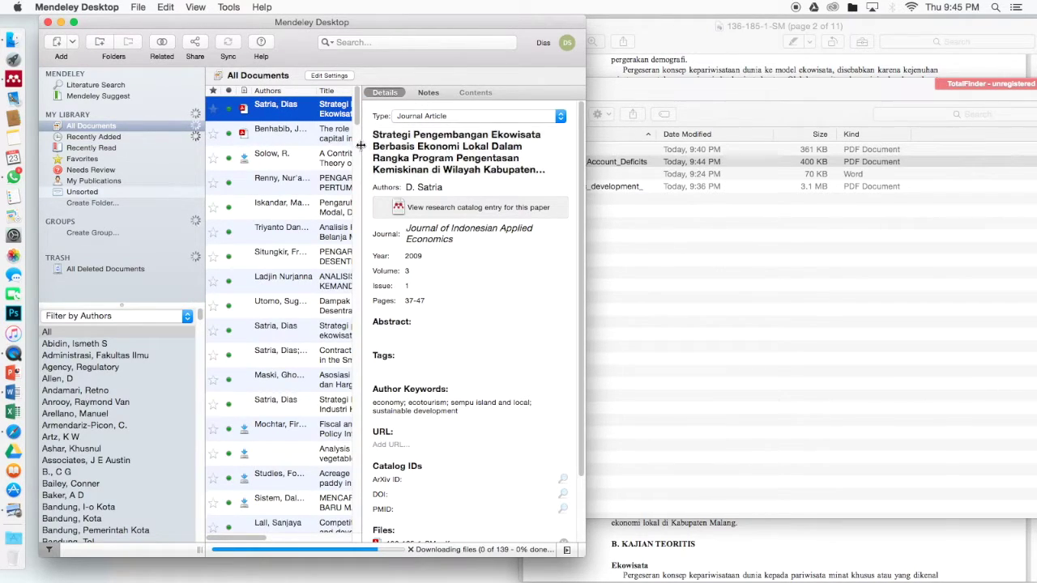
{"action": "left_click_drag", "start_coordinate": [361, 324], "coordinate": [377, 324]}
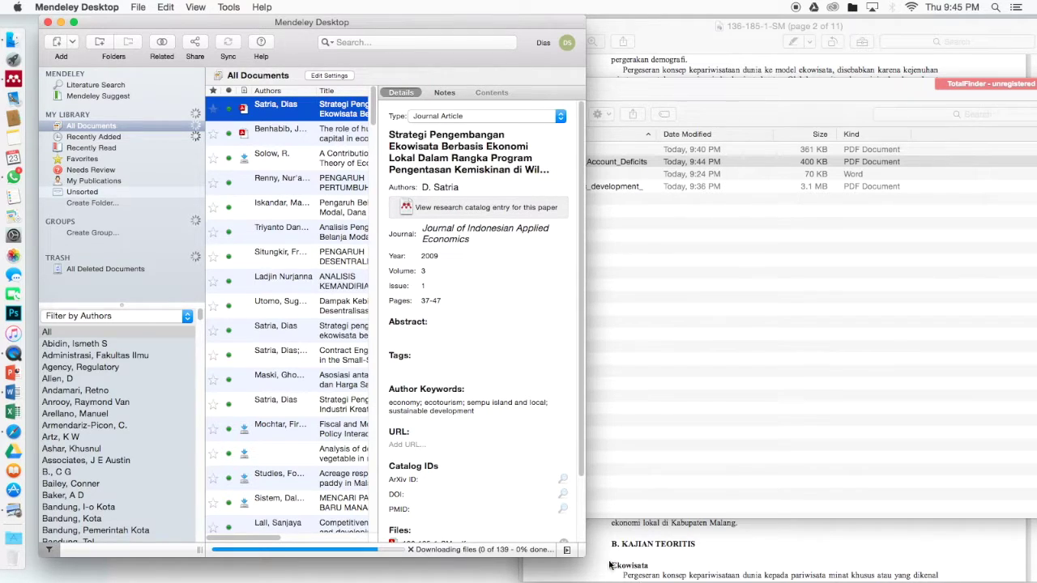
{"action": "left_click_drag", "start_coordinate": [584, 557], "coordinate": [866, 548]}
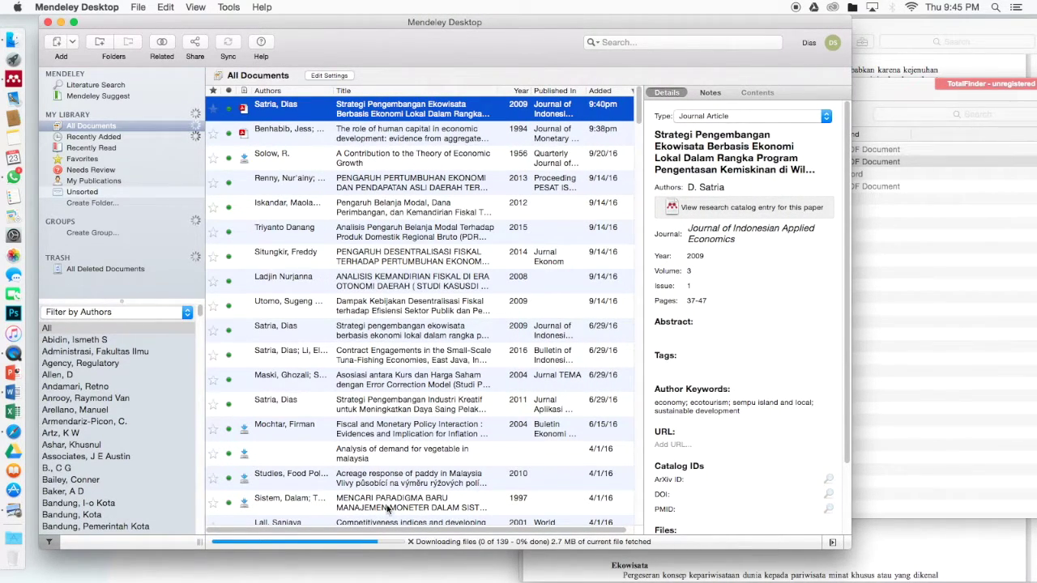
Switch to the Mendeley document in Word and compare its in-text citations with the entries under REFERENCES
{"action": "left_click", "coordinate": [16, 395]}
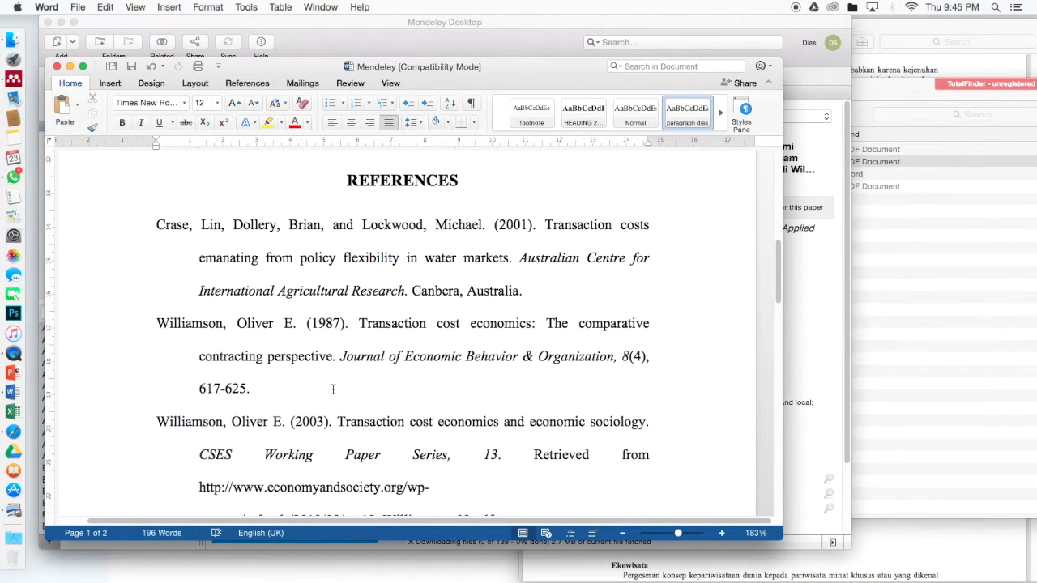
{"action": "scroll", "coordinate": [332, 390], "scroll_direction": "up", "scroll_amount": 5}
{"action": "scroll", "coordinate": [333, 389], "scroll_direction": "up", "scroll_amount": 4}
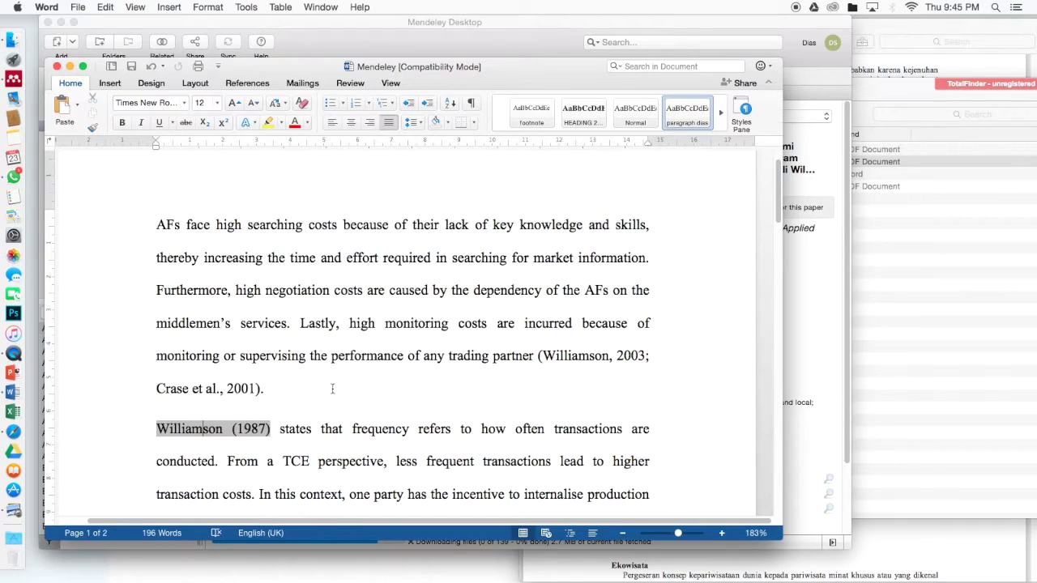
{"action": "scroll", "coordinate": [332, 389], "scroll_direction": "down", "scroll_amount": 2}
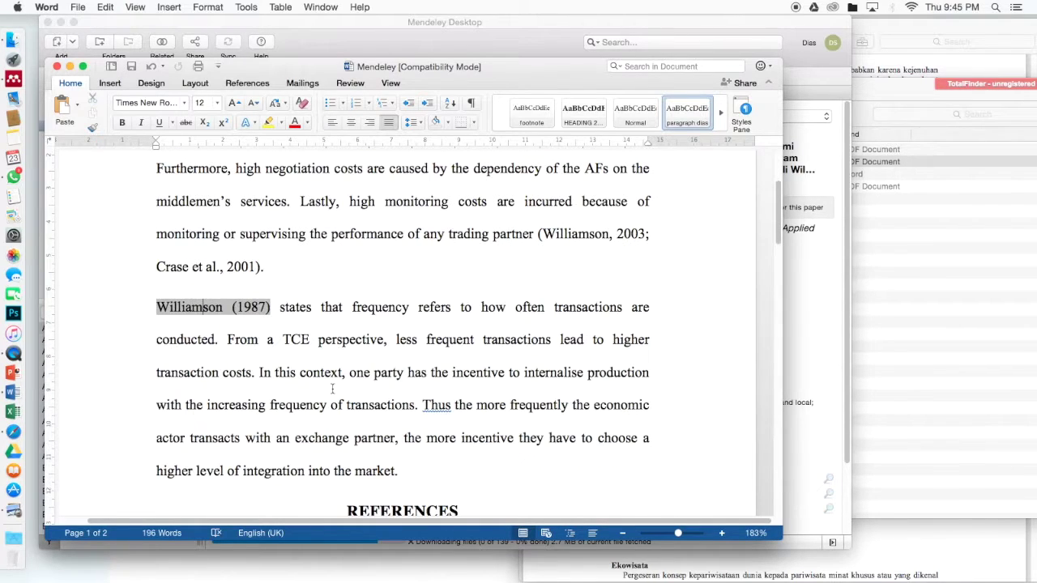
{"action": "left_click", "coordinate": [560, 239]}
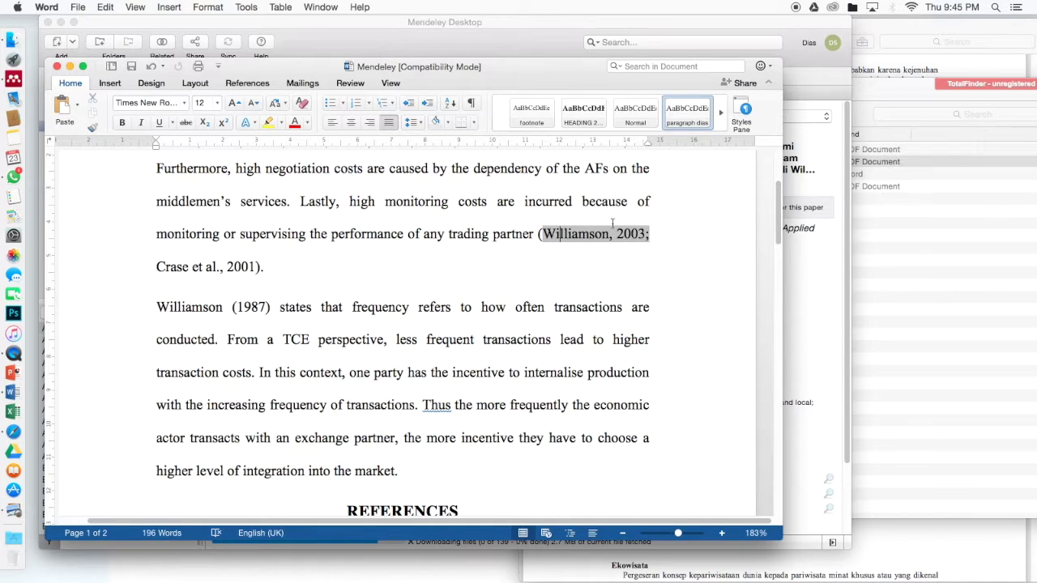
{"action": "scroll", "coordinate": [542, 264], "scroll_direction": "down", "scroll_amount": 10}
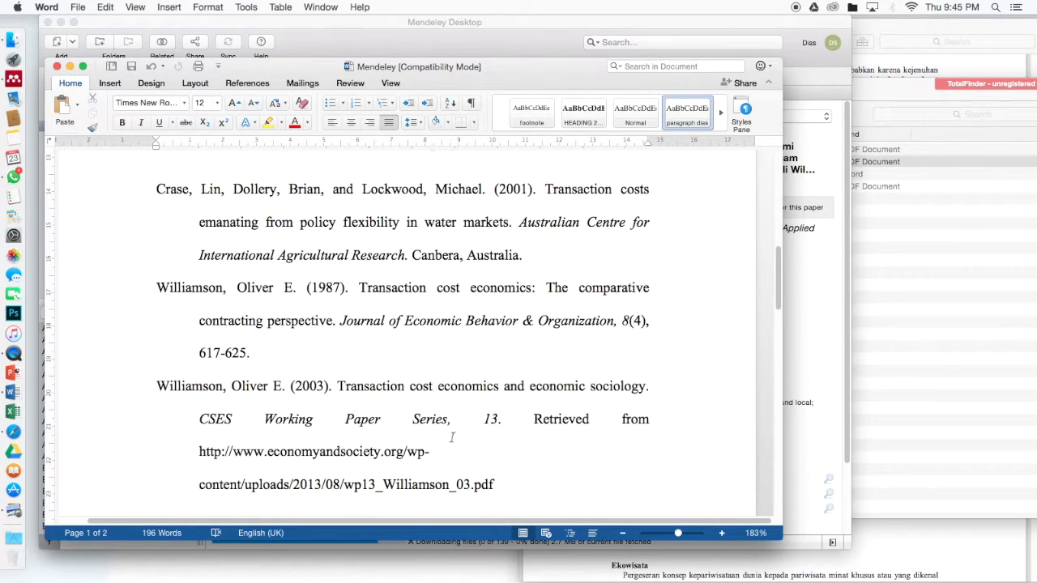
{"action": "scroll", "coordinate": [446, 393], "scroll_direction": "up", "scroll_amount": 5}
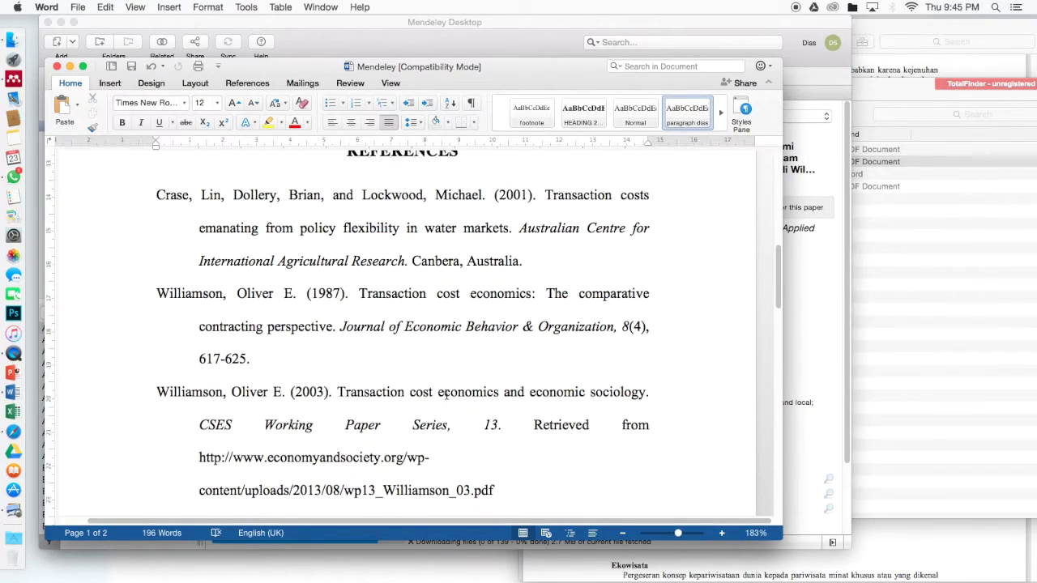
{"action": "scroll", "coordinate": [450, 394], "scroll_direction": "up", "scroll_amount": 2}
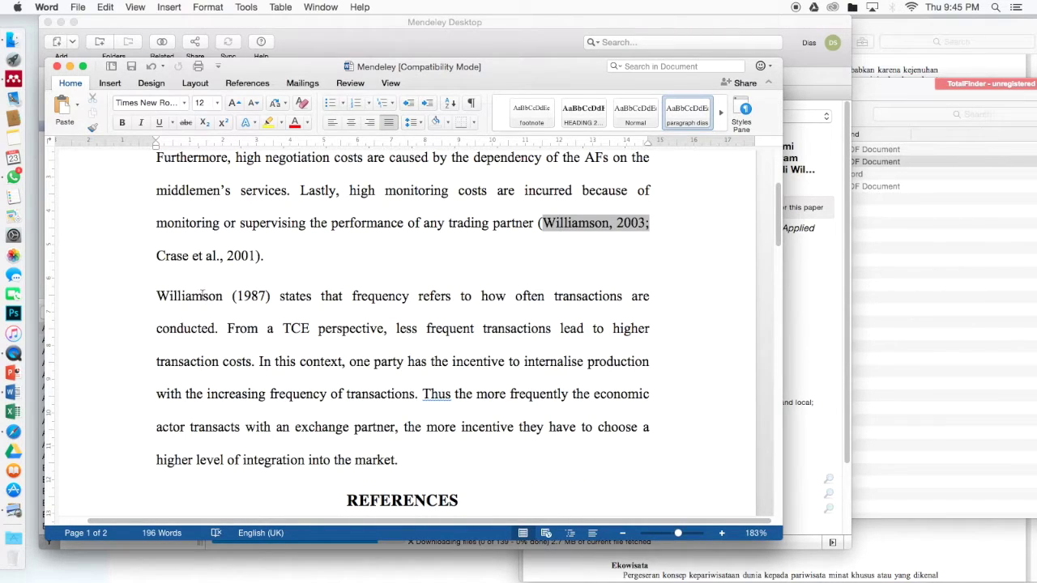
{"action": "left_click", "coordinate": [203, 295]}
{"action": "scroll", "coordinate": [202, 296], "scroll_direction": "down", "scroll_amount": 8}
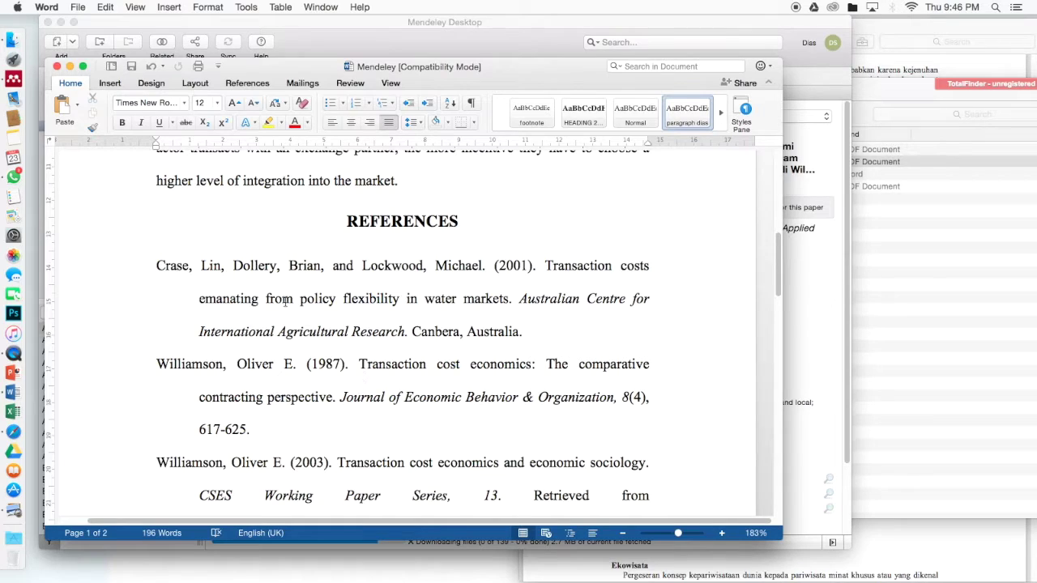
Switch to Mendeley Desktop and check whether the MS Word plugin is installed
{"action": "left_click", "coordinate": [24, 81]}
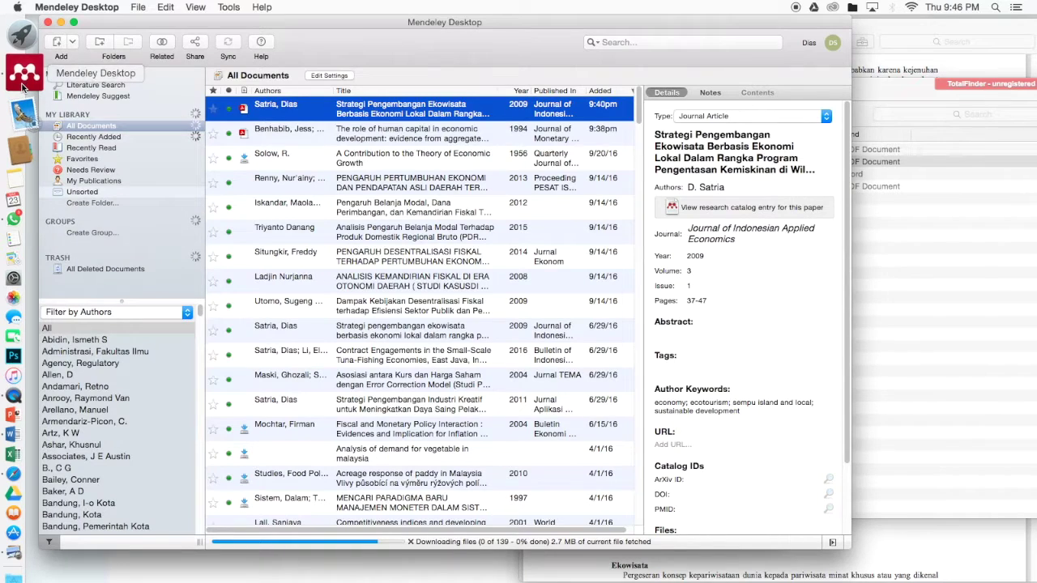
{"action": "left_click", "coordinate": [231, 7]}
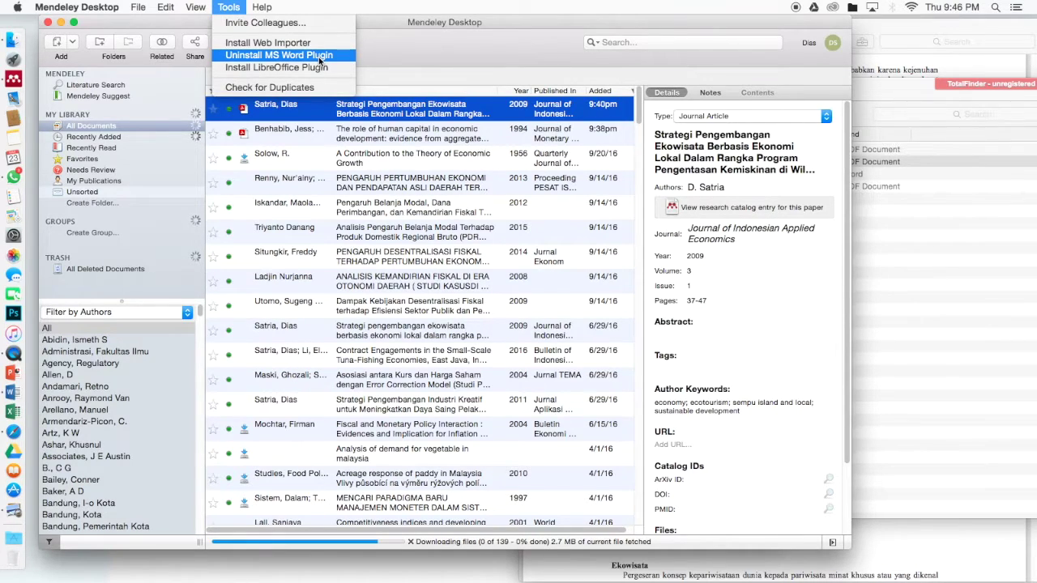
{"action": "left_click", "coordinate": [388, 50]}
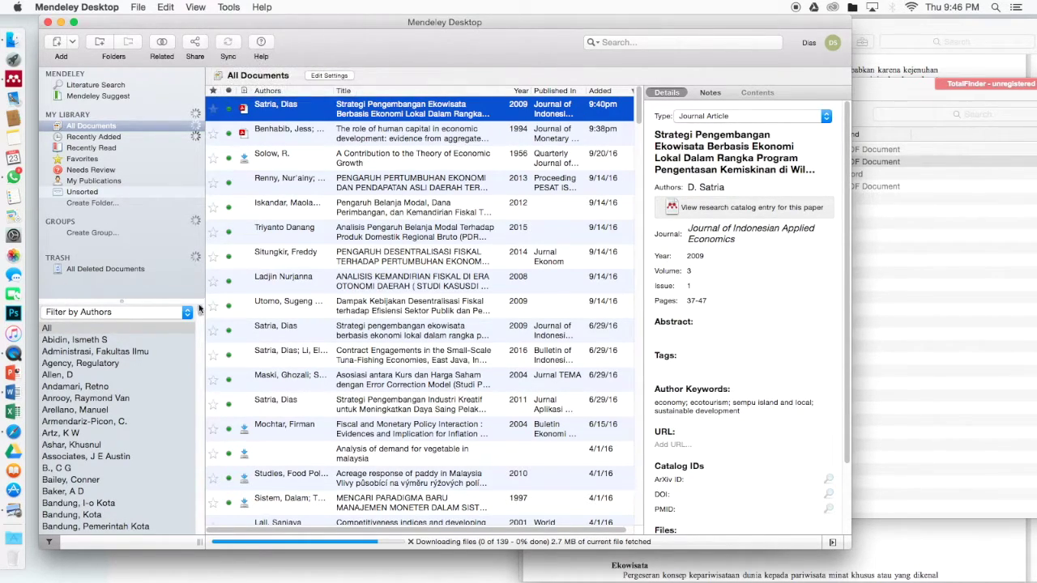
Switch back to the Word document, enlarge and reposition its window, and show the Mendeley citation tools
{"action": "left_click", "coordinate": [16, 384]}
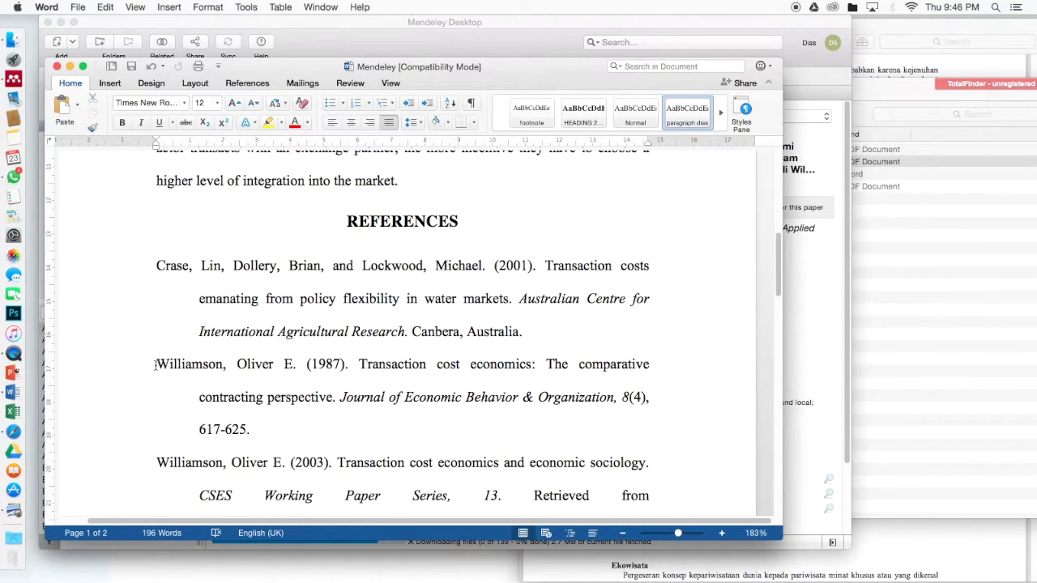
{"action": "left_click_drag", "start_coordinate": [780, 540], "coordinate": [969, 557]}
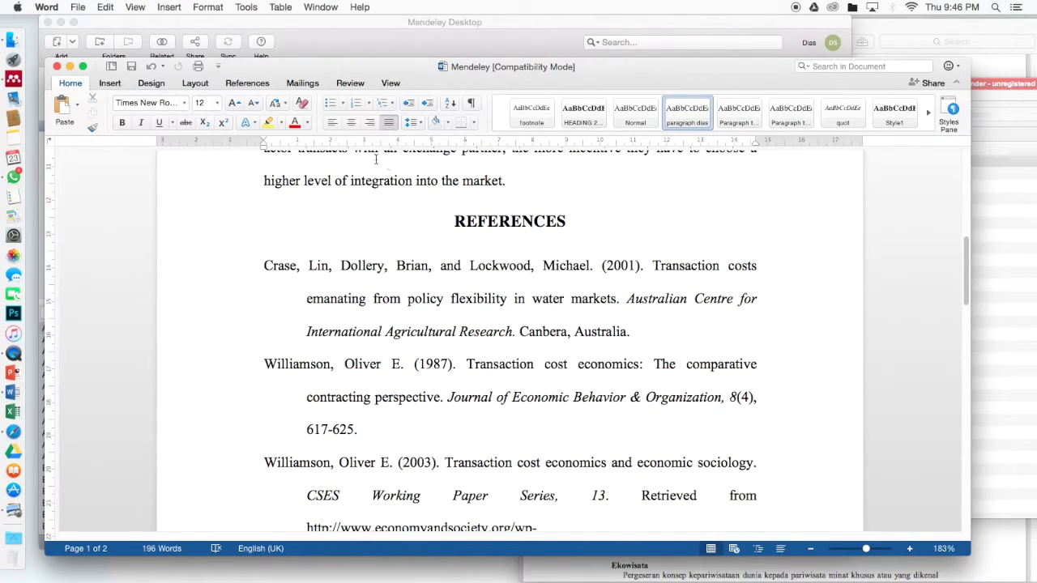
{"action": "left_click", "coordinate": [249, 82]}
{"action": "left_click_drag", "start_coordinate": [316, 65], "coordinate": [296, 23]}
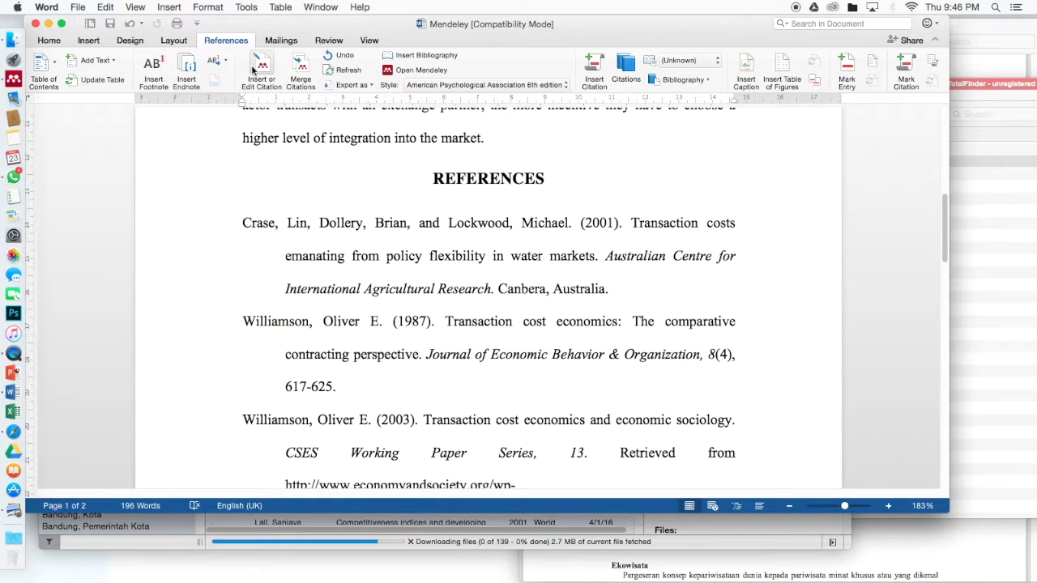
{"action": "left_click", "coordinate": [226, 42]}
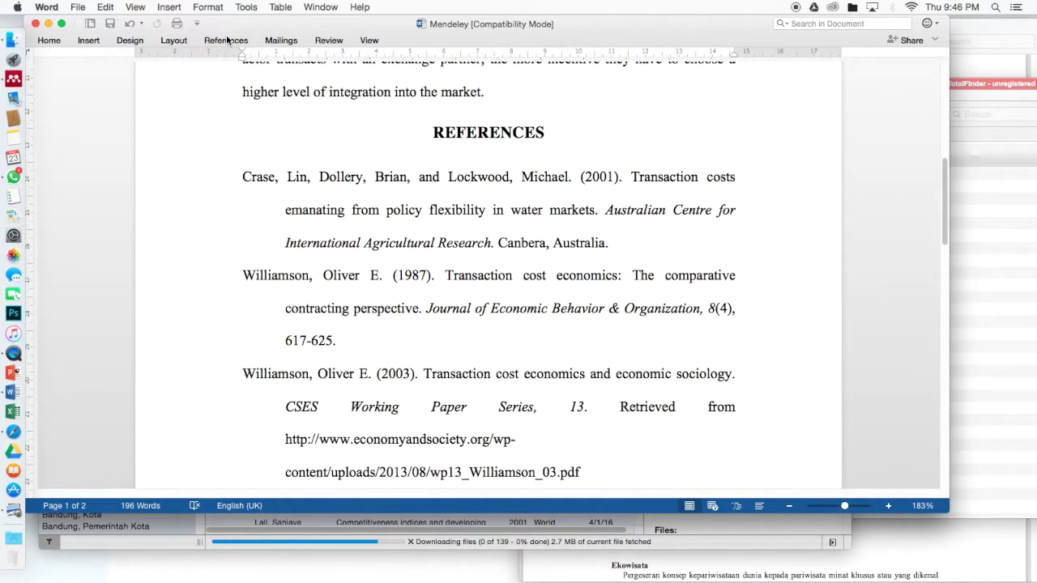
{"action": "left_click", "coordinate": [228, 42]}
{"action": "left_click_drag", "start_coordinate": [244, 23], "coordinate": [249, 23]}
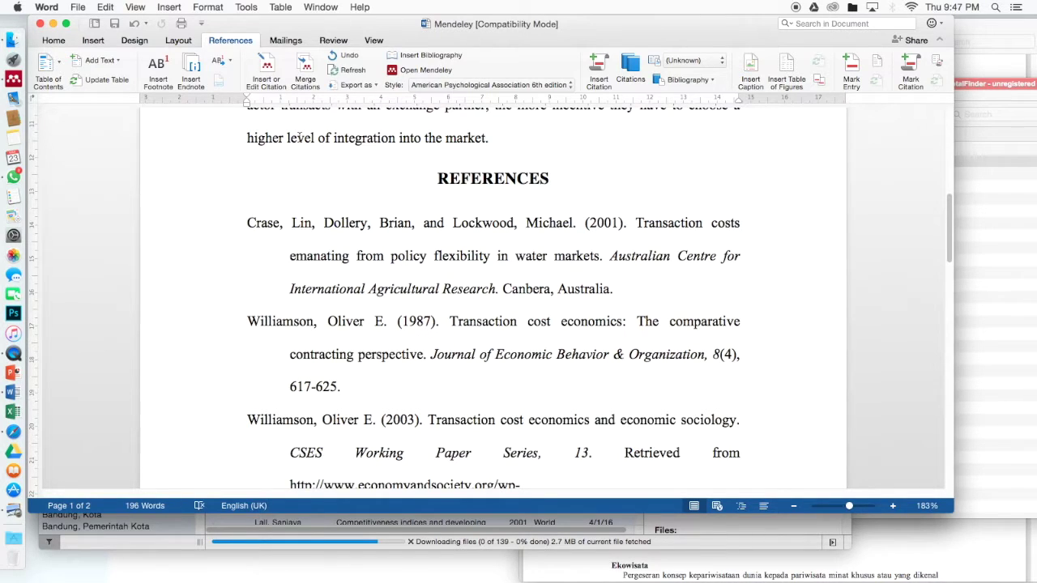
Return to the document's opening paragraphs to review the text containing the in-text citations
{"action": "scroll", "coordinate": [299, 146], "scroll_direction": "down", "scroll_amount": 1}
{"action": "scroll", "coordinate": [300, 155], "scroll_direction": "up", "scroll_amount": 10}
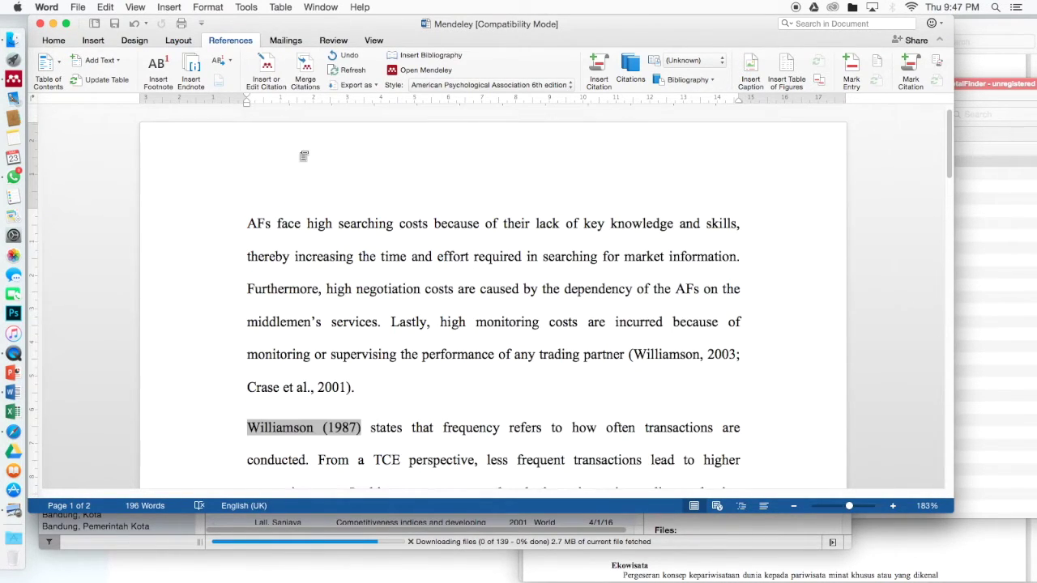
{"action": "scroll", "coordinate": [305, 161], "scroll_direction": "down", "scroll_amount": 1}
{"action": "scroll", "coordinate": [304, 161], "scroll_direction": "down", "scroll_amount": 1}
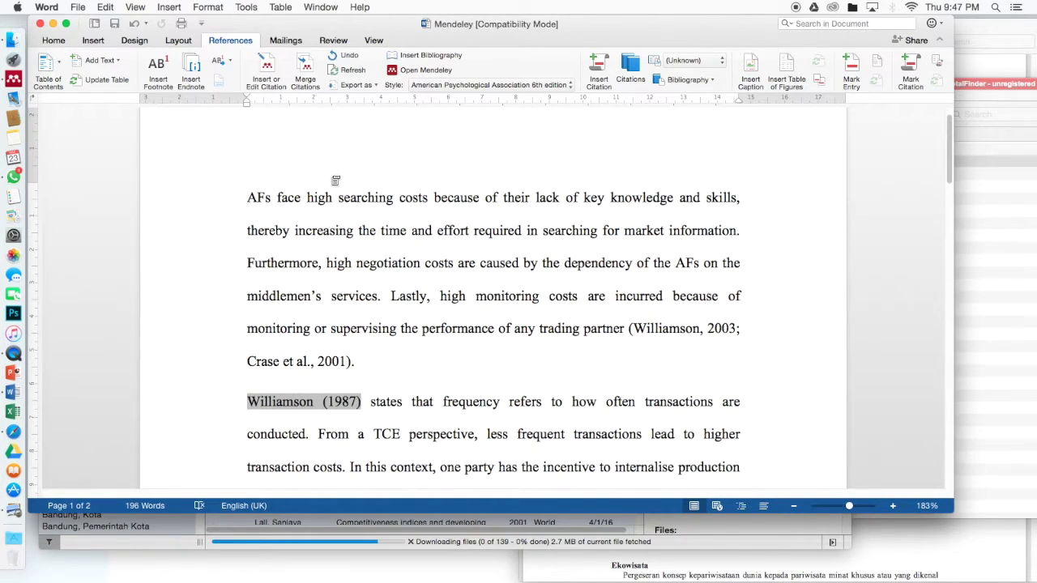
Examine the 2003 in-text citation in the opening paragraph and the 1987 citation starting the following paragraph
{"action": "scroll", "coordinate": [336, 187], "scroll_direction": "down", "scroll_amount": 1}
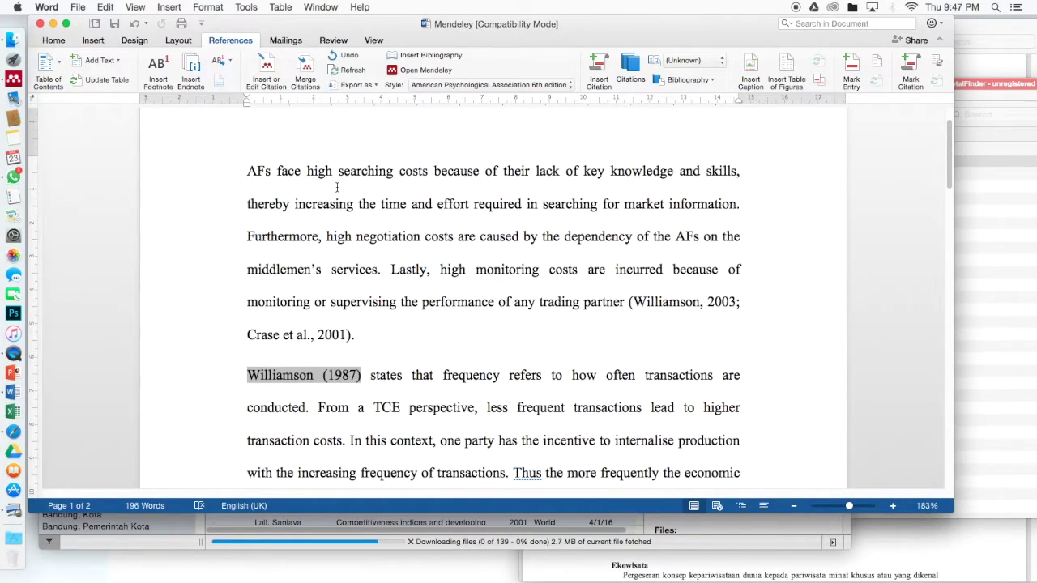
{"action": "left_click", "coordinate": [673, 301]}
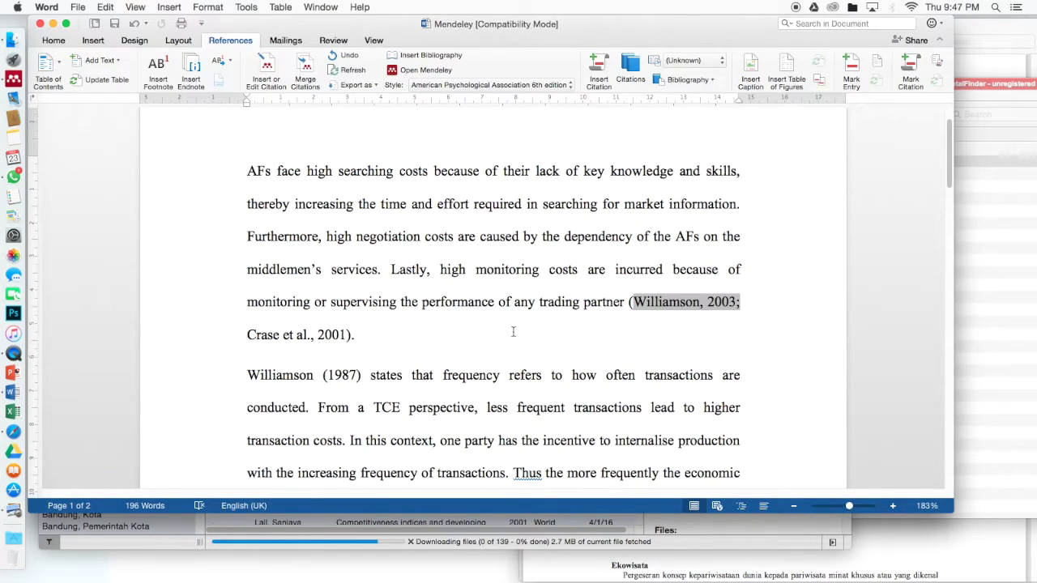
{"action": "scroll", "coordinate": [513, 331], "scroll_direction": "down", "scroll_amount": 5}
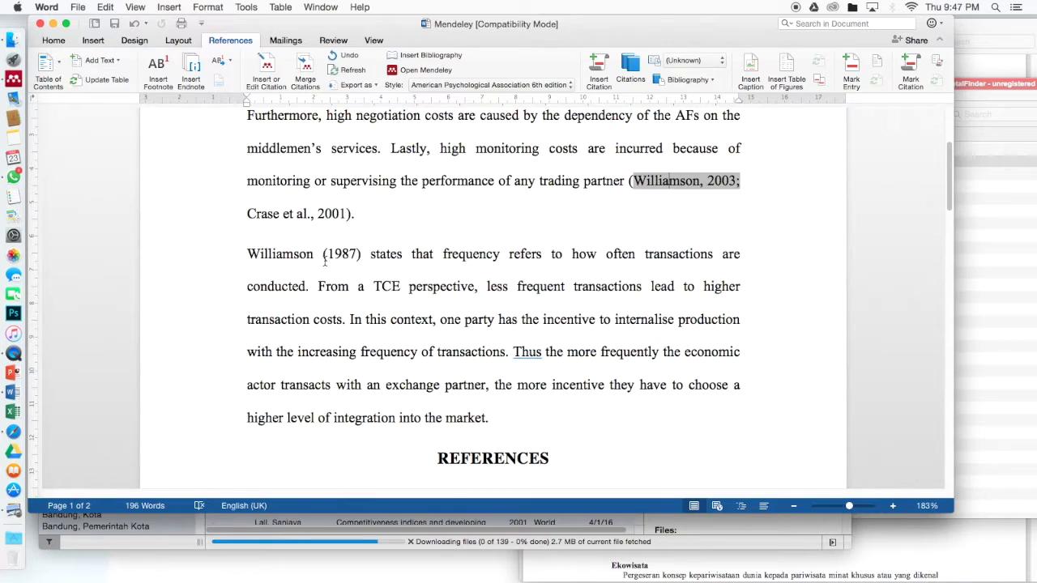
{"action": "left_click", "coordinate": [325, 260]}
{"action": "scroll", "coordinate": [382, 298], "scroll_direction": "up", "scroll_amount": 7}
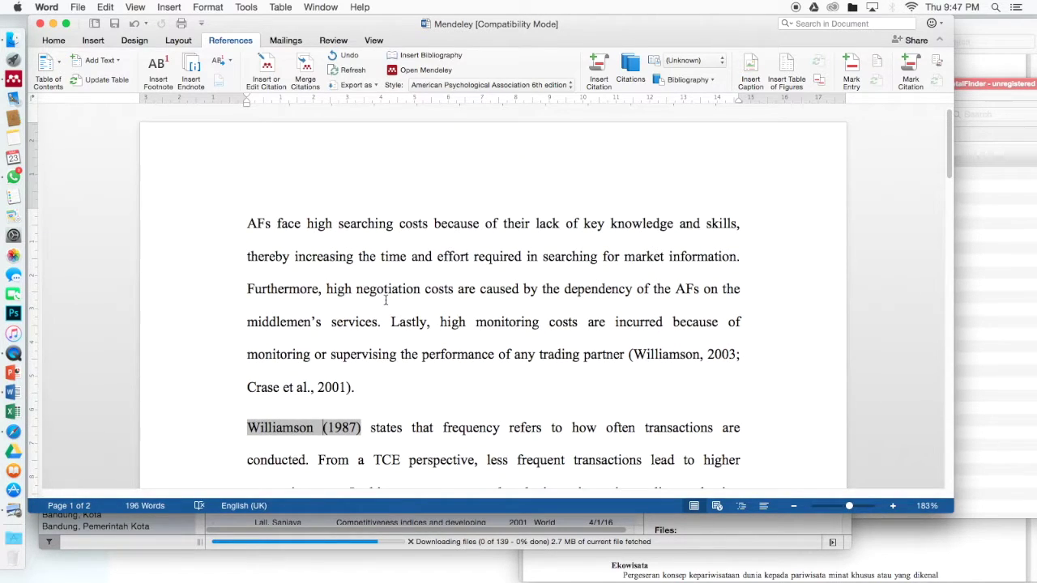
Copy the opening paragraph's first two sentences into a new paragraph above it and place the cursor before its final period
{"action": "left_click", "coordinate": [246, 222]}
{"action": "left_click_drag", "start_coordinate": [385, 323], "coordinate": [238, 227]}
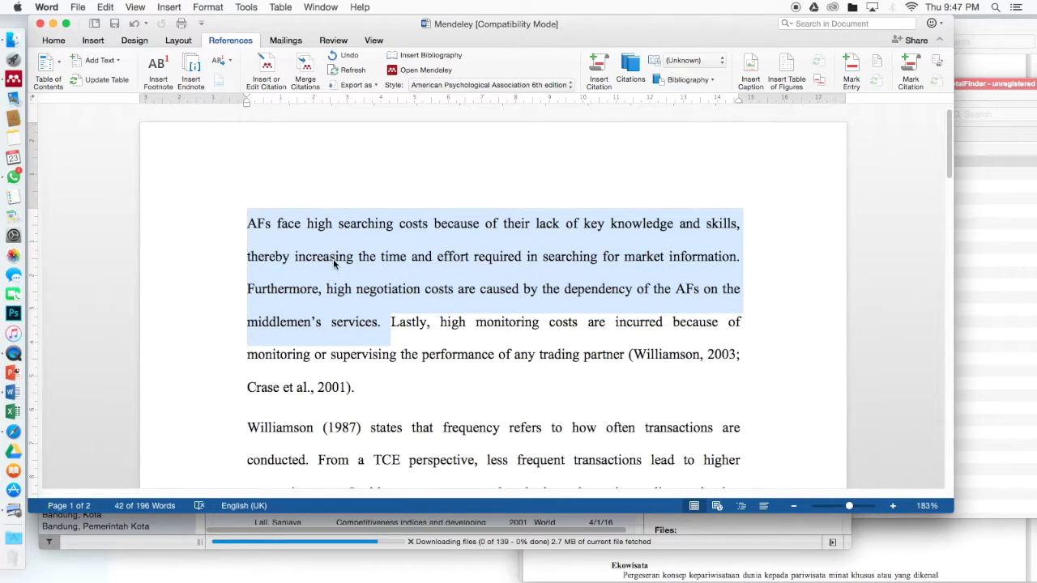
{"action": "right_click", "coordinate": [333, 263]}
{"action": "left_click", "coordinate": [339, 270]}
{"action": "left_click", "coordinate": [248, 223]}
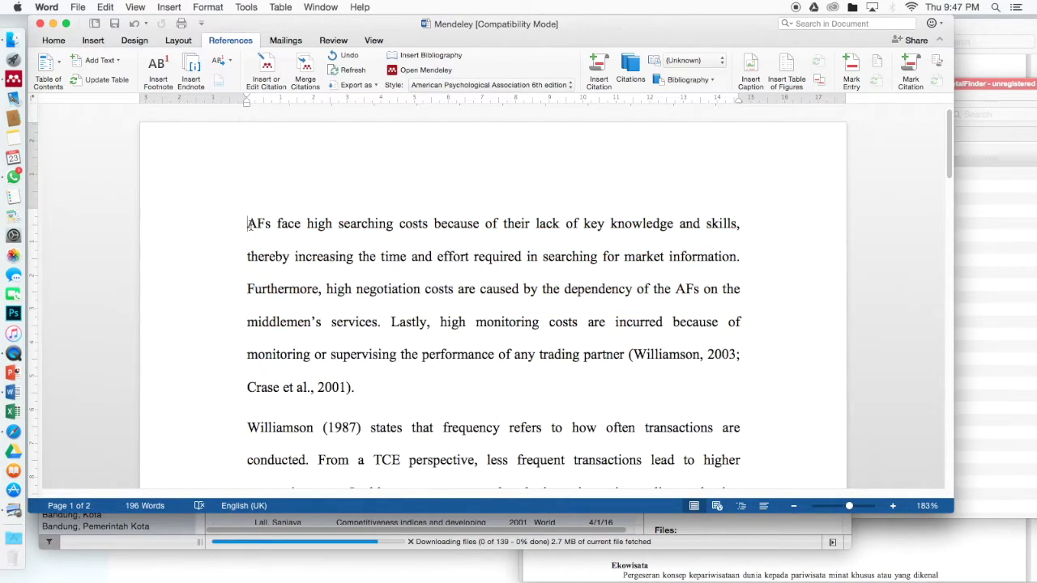
{"action": "key", "text": "Return"}
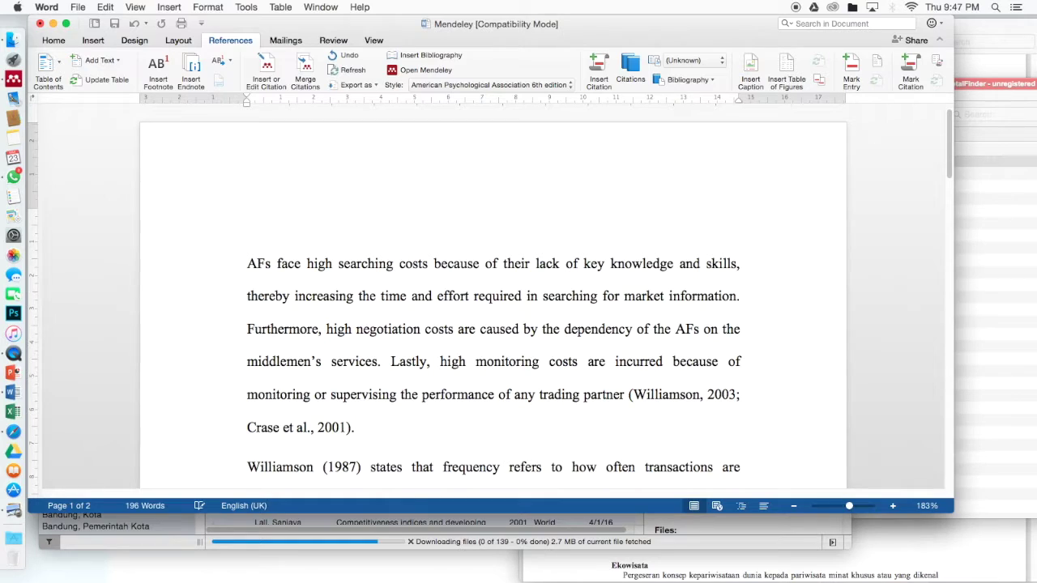
{"action": "key", "text": "super+v"}
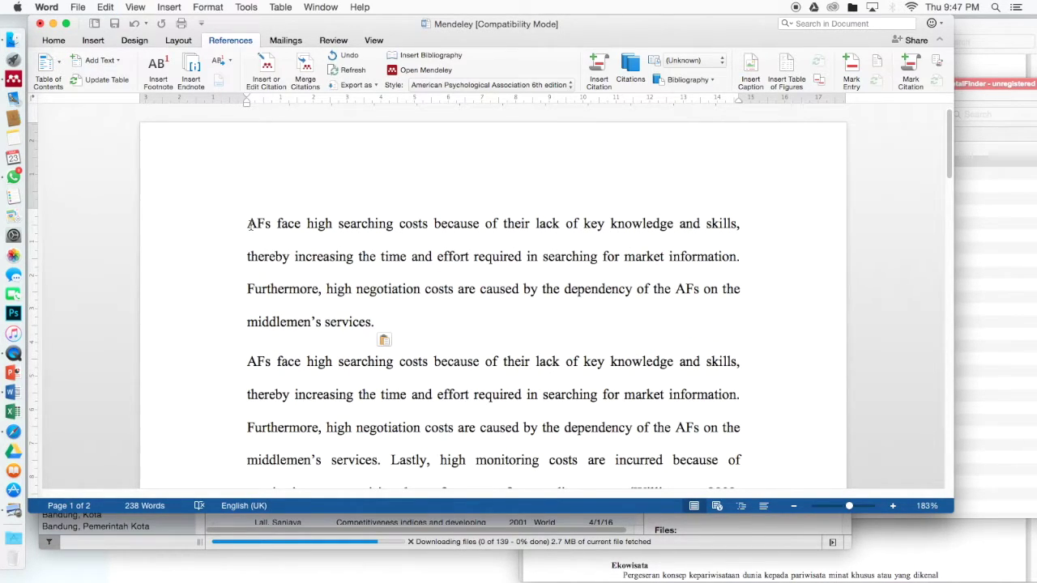
{"action": "key", "text": "Left"}
{"action": "scroll", "coordinate": [490, 314], "scroll_direction": "down", "scroll_amount": 1}
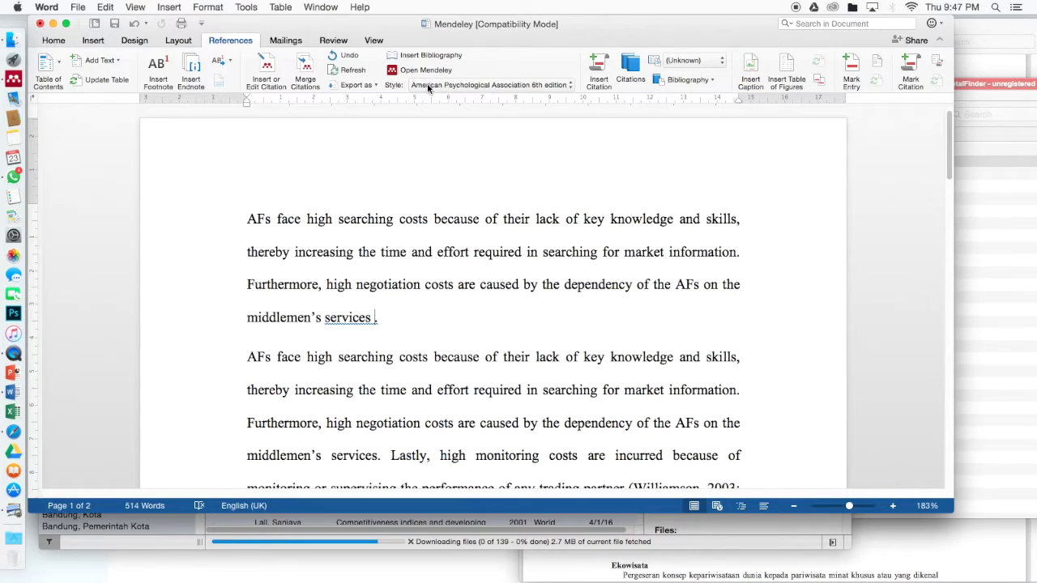
{"action": "left_click", "coordinate": [432, 56]}
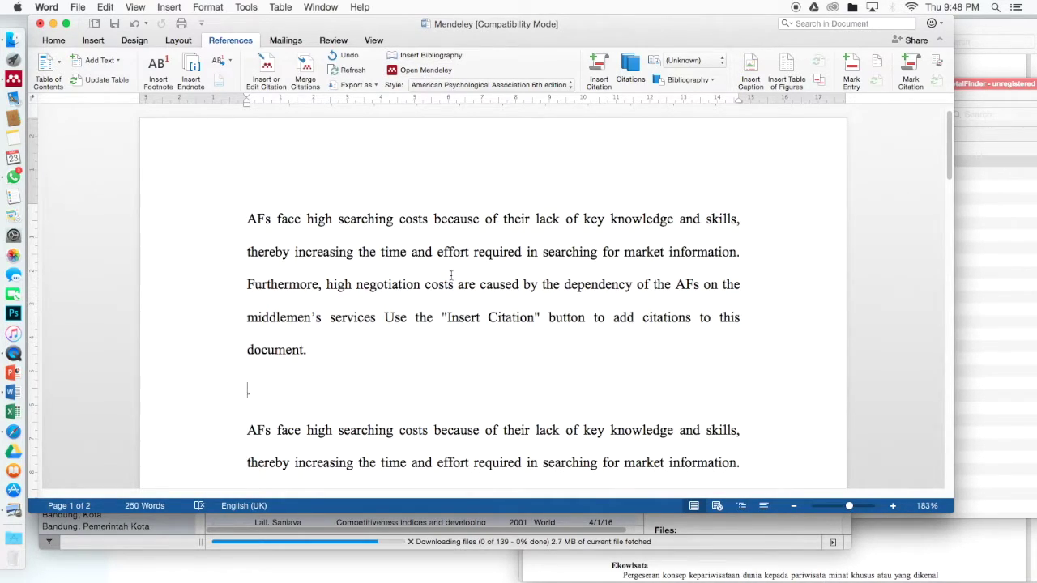
{"action": "key", "text": "BackSpace"}
{"action": "key", "text": "BackSpace"}
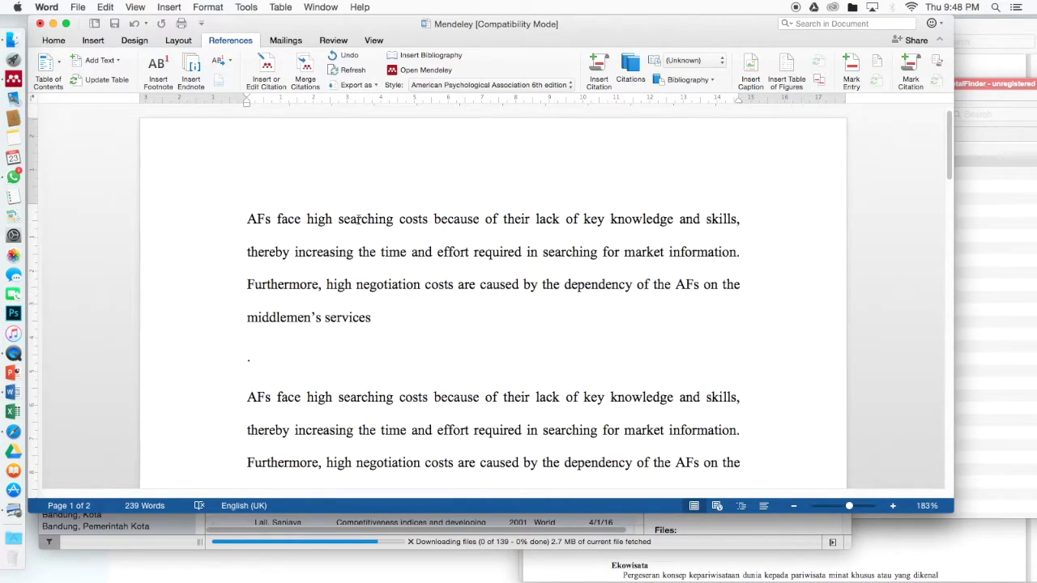
Cite the 2013 Jurnal Tema article from My Library after "middlemen's services", ending the sentence with a period and removing the stray one below
{"action": "left_click", "coordinate": [270, 64]}
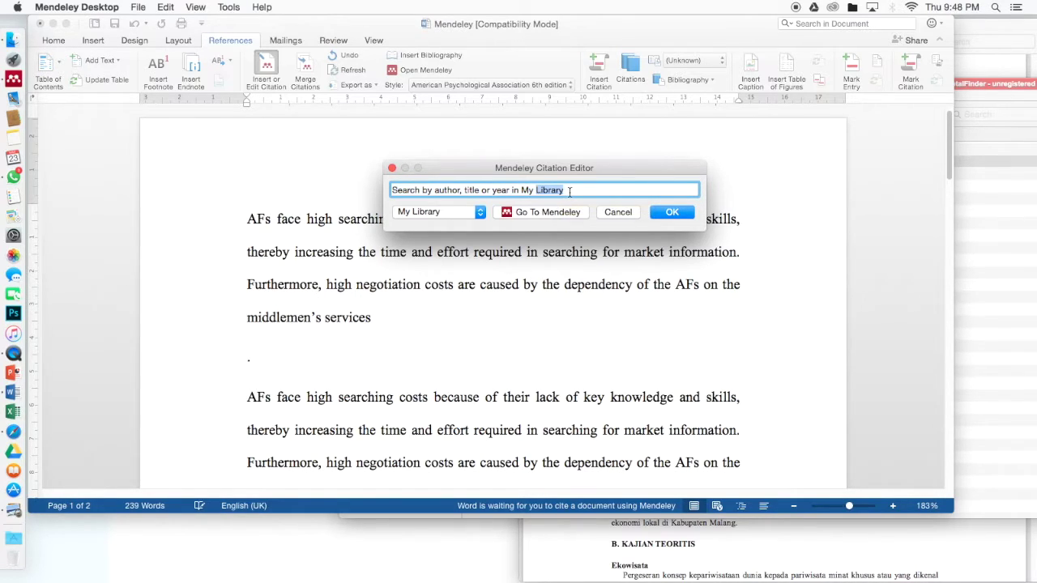
{"action": "type", "text": "satria"}
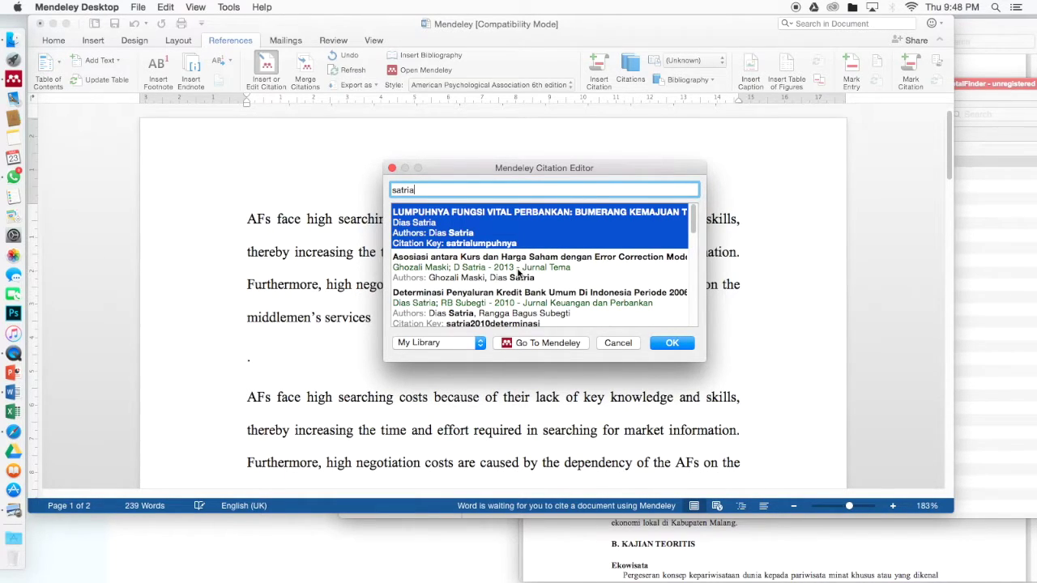
{"action": "left_click", "coordinate": [518, 272]}
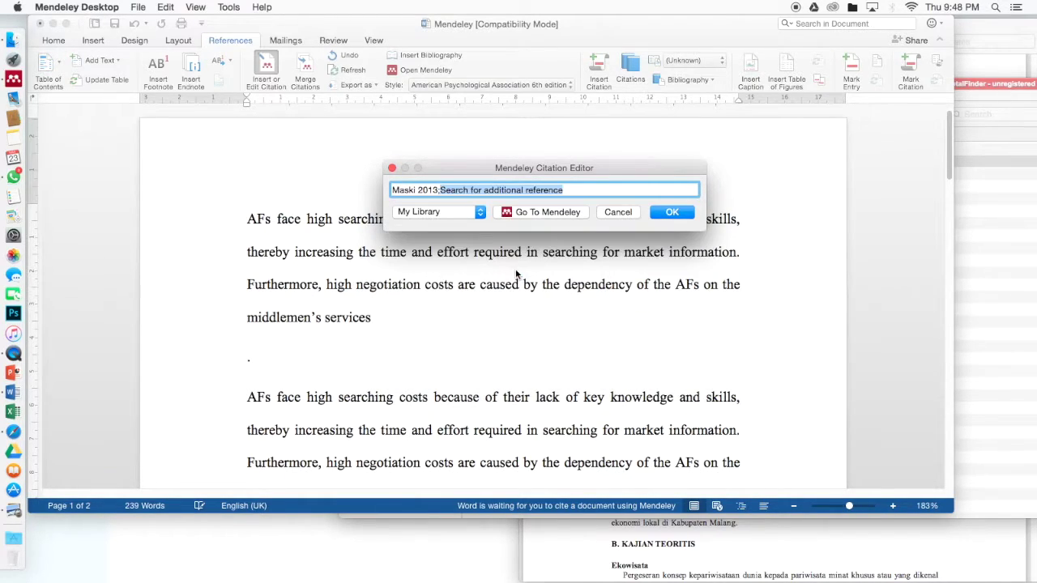
{"action": "left_click", "coordinate": [683, 213]}
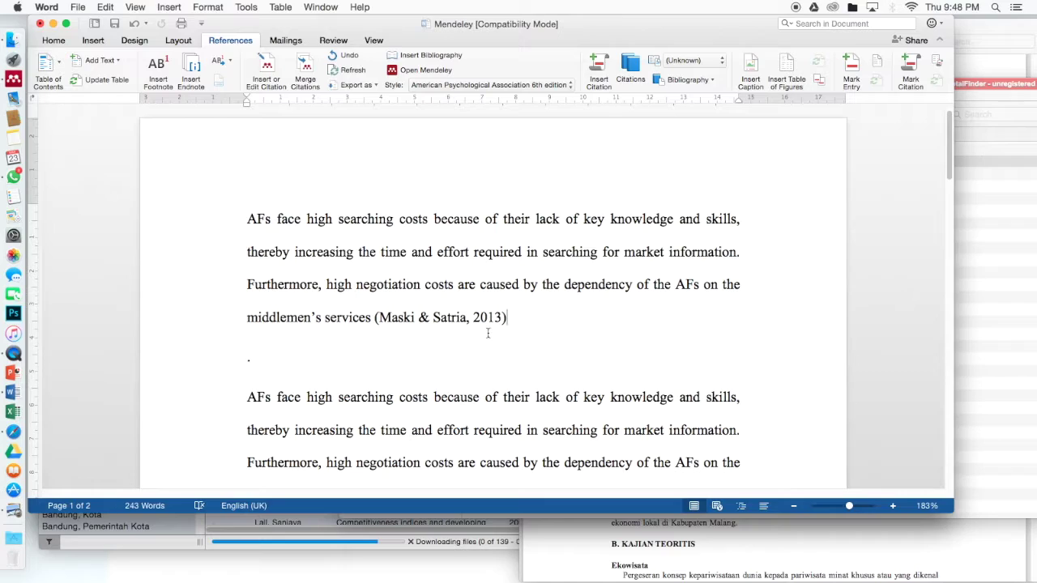
{"action": "type", "text": "."}
{"action": "scroll", "coordinate": [501, 326], "scroll_direction": "down", "scroll_amount": 1}
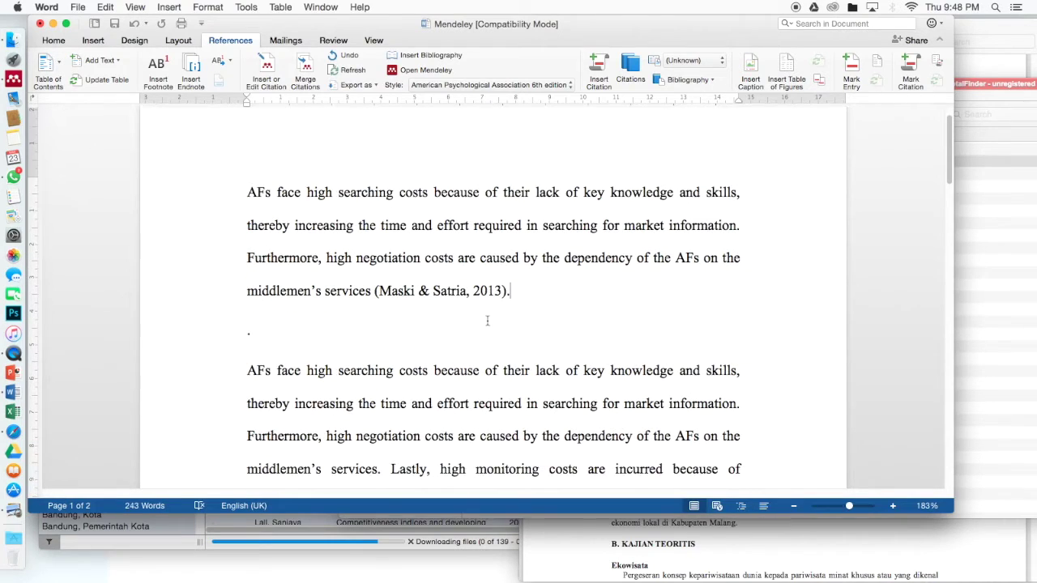
{"action": "left_click", "coordinate": [299, 332]}
{"action": "key", "text": "BackSpace"}
Copy the first paragraph's text without its citation into the empty line below and end it with a period
{"action": "left_click_drag", "start_coordinate": [249, 192], "coordinate": [365, 291]}
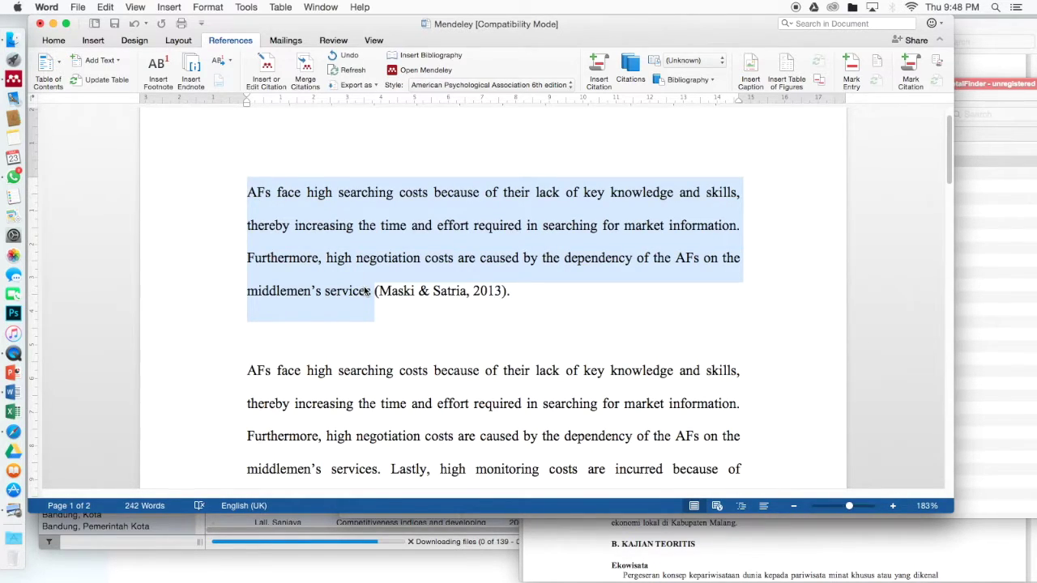
{"action": "left_click", "coordinate": [296, 314]}
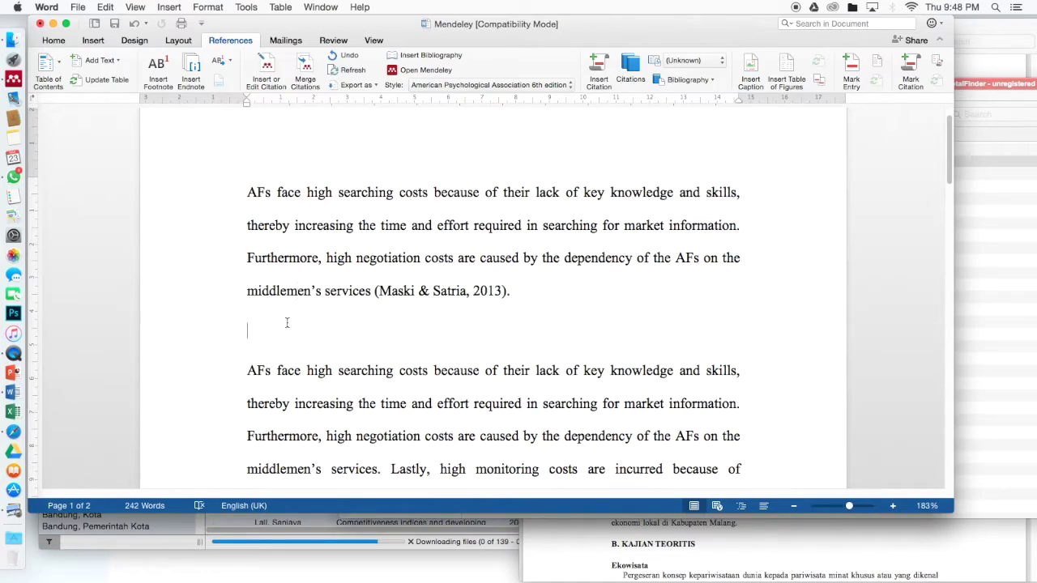
{"action": "key", "text": "super+v"}
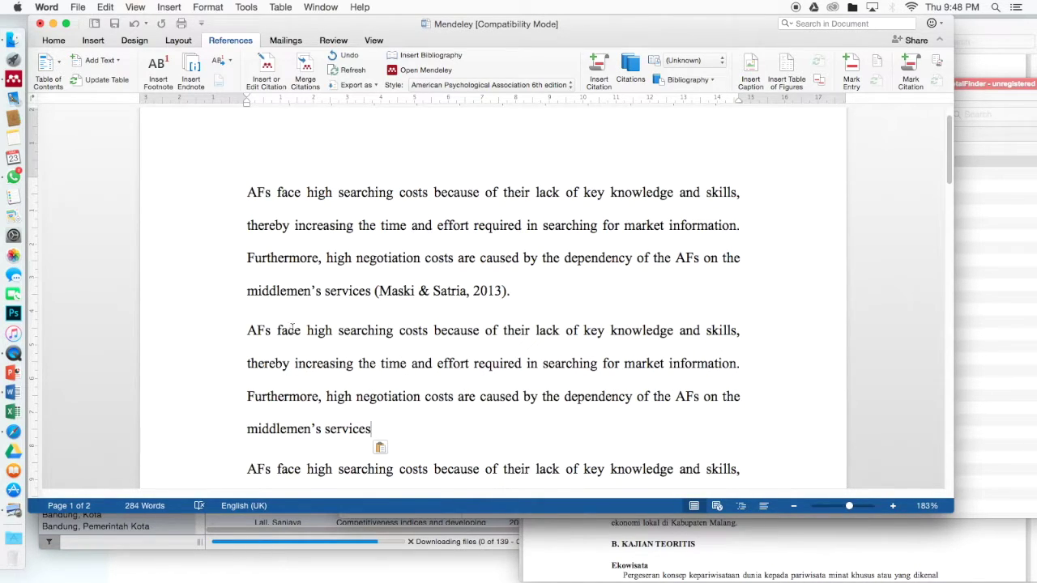
{"action": "type", "text": "."}
Insert a Mendeley citation at the start of the second paragraph, searching "fa" and choosing the 2007 Food Policy article
{"action": "left_click", "coordinate": [247, 332]}
{"action": "left_click", "coordinate": [274, 63]}
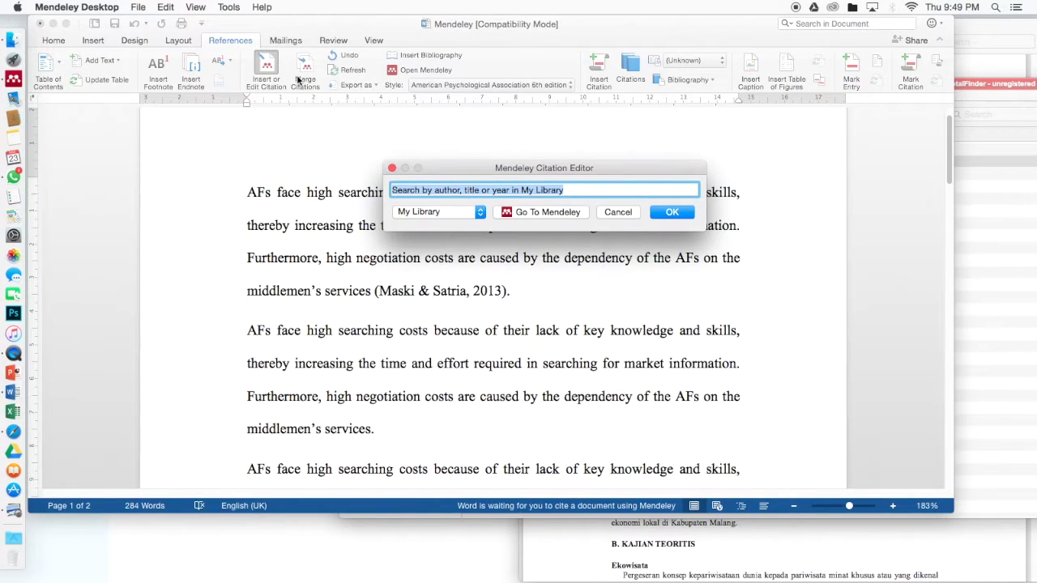
{"action": "type", "text": "fa"}
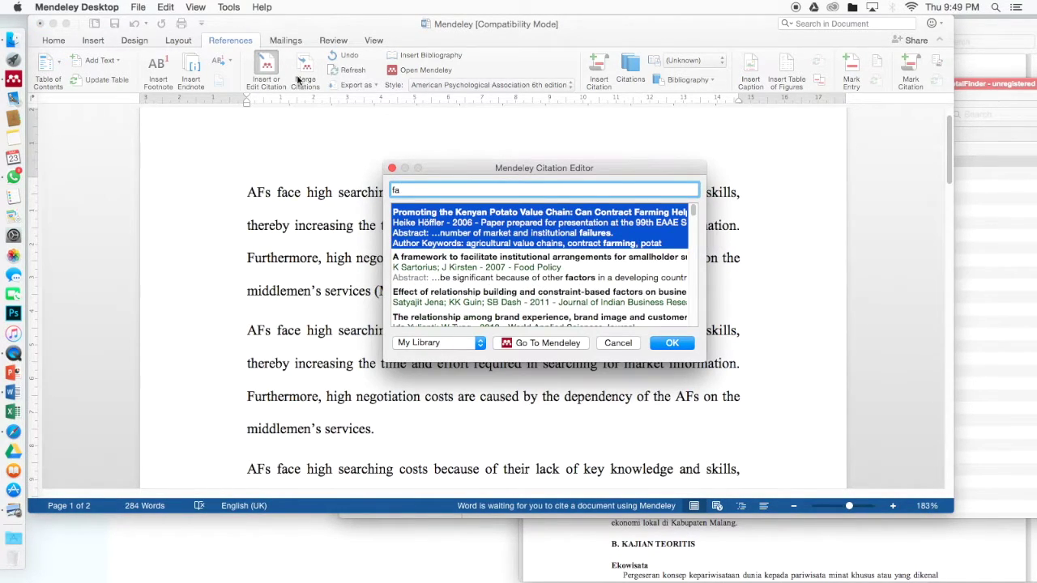
{"action": "left_click", "coordinate": [481, 267]}
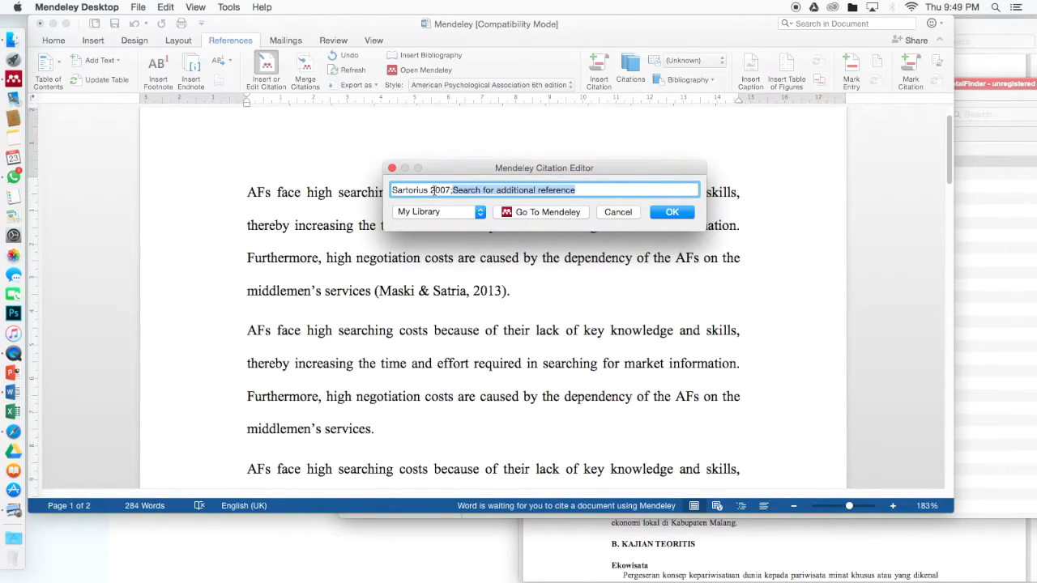
{"action": "left_click", "coordinate": [679, 213]}
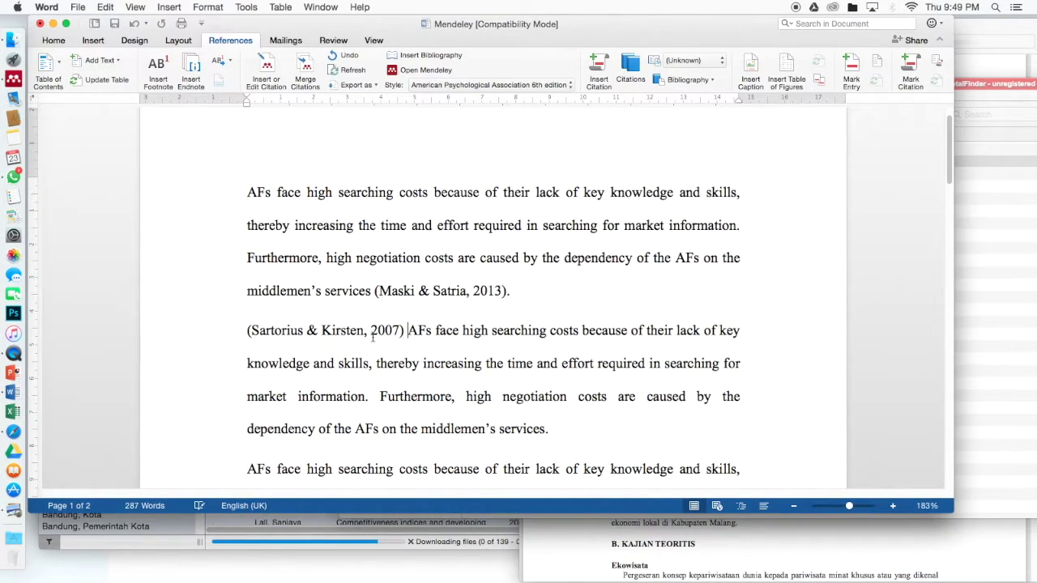
Rewrite the 2007 citation in narrative form with only the year in parentheses, and follow it with "states that"
{"action": "left_click", "coordinate": [252, 330]}
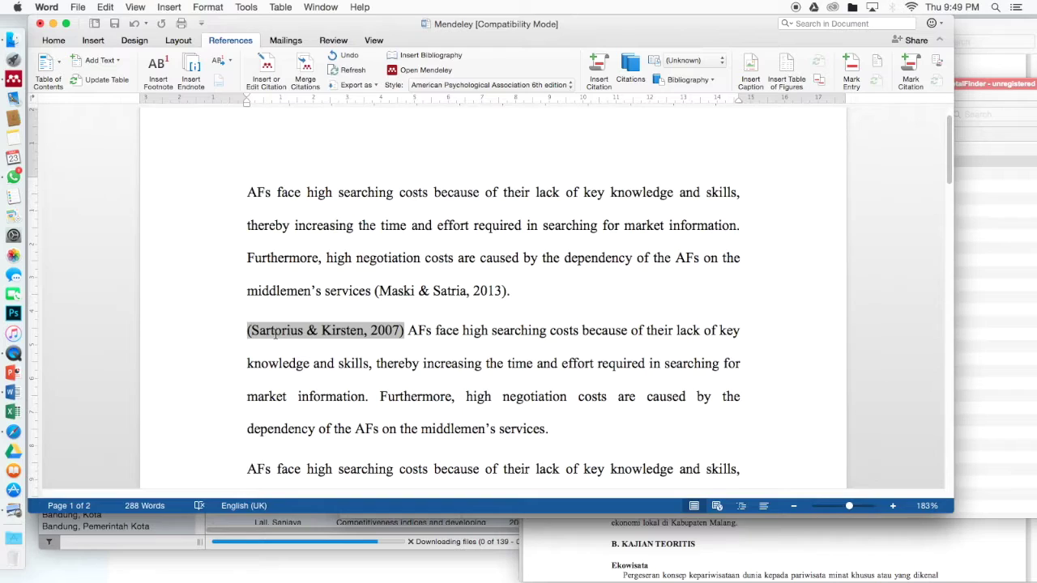
{"action": "key", "text": "BackSpace"}
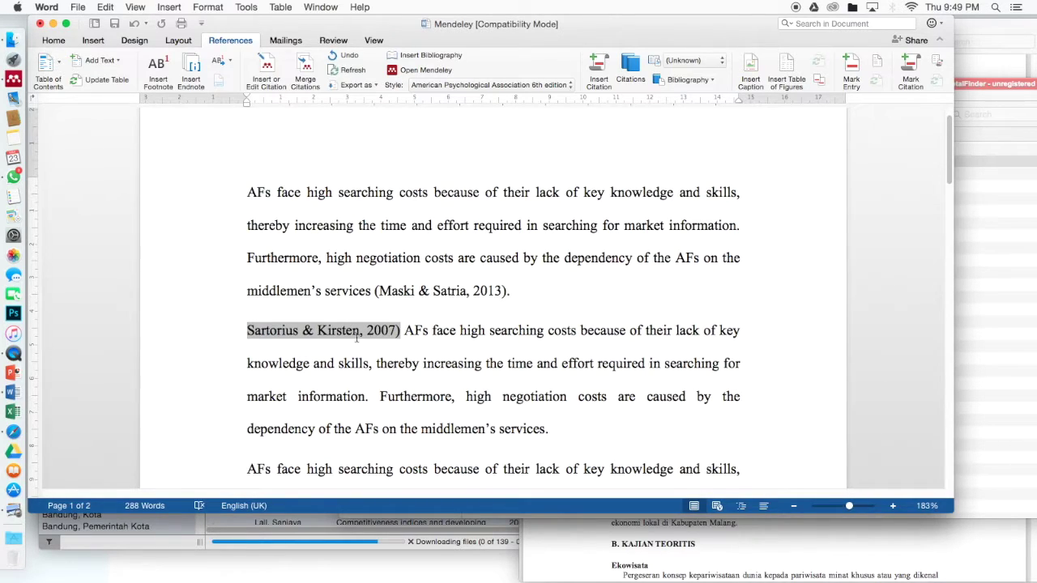
{"action": "left_click", "coordinate": [365, 332]}
{"action": "key", "text": "BackSpace"}
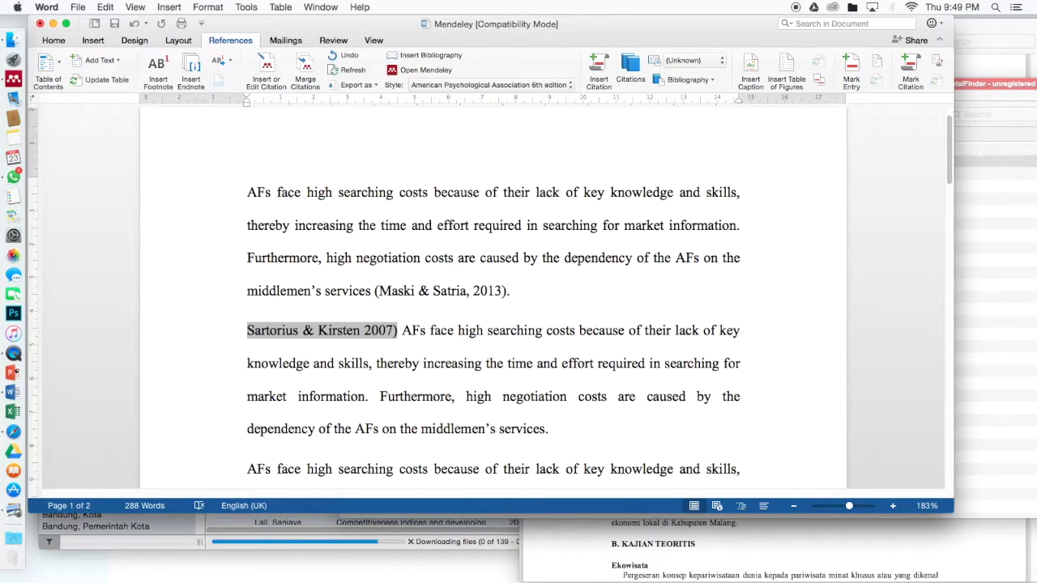
{"action": "type", "text": "("}
{"action": "left_click", "coordinate": [406, 331]}
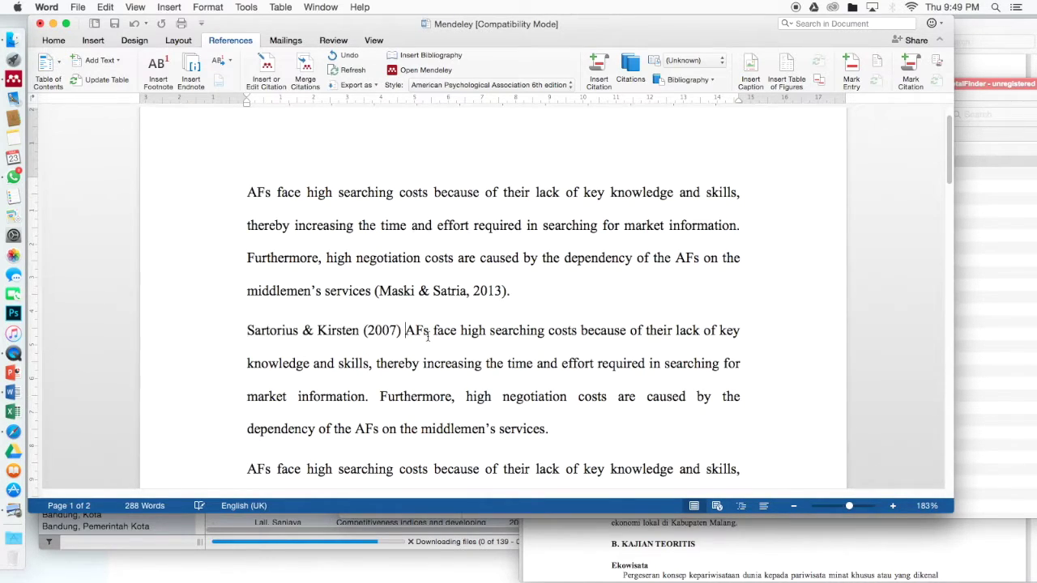
{"action": "type", "text": "states "}
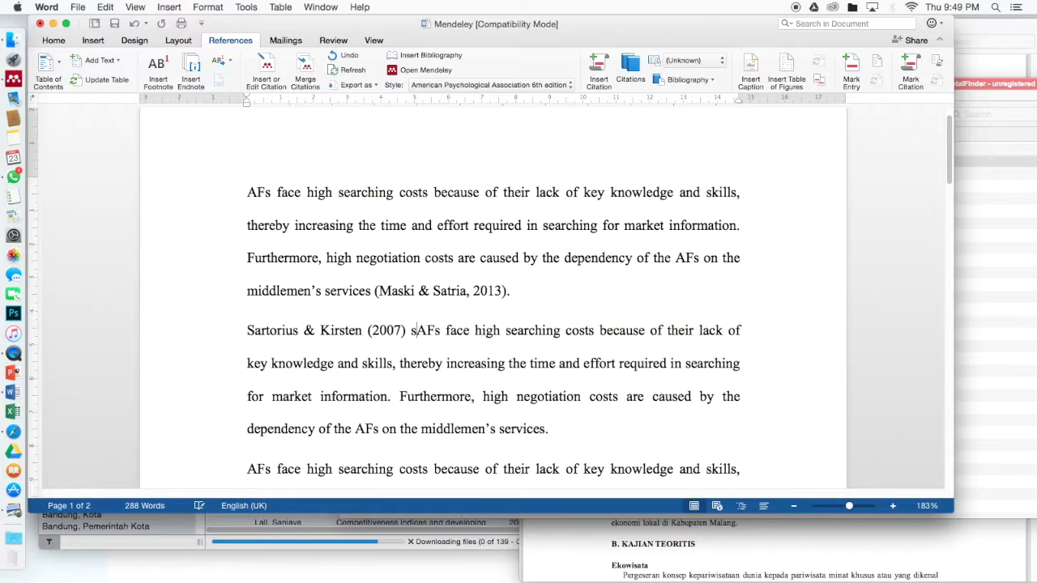
{"action": "type", "text": "that"}
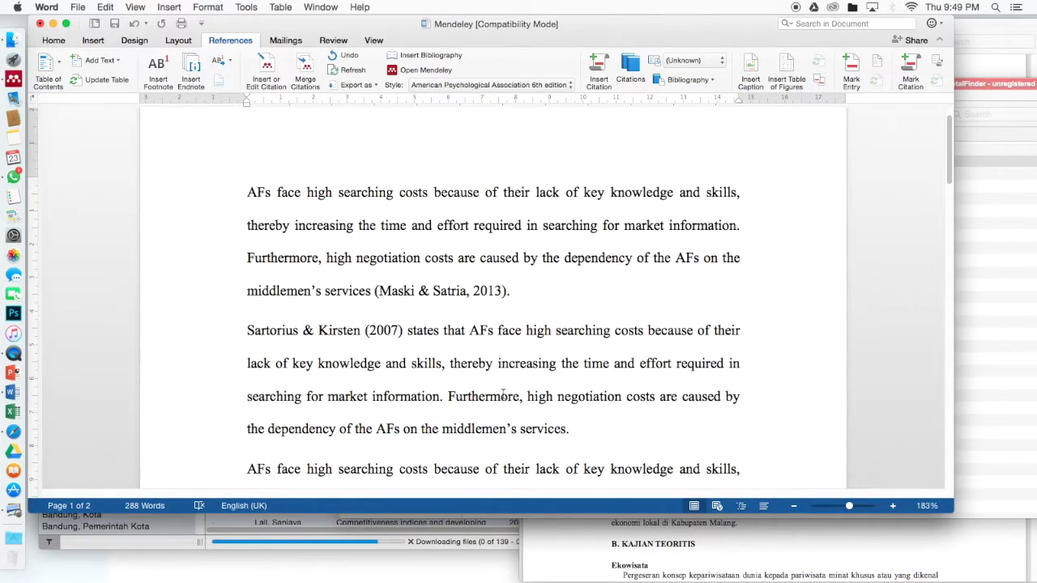
Delete the old body paragraphs between the second paragraph and the REFERENCES heading, along with all the old entries under that heading
{"action": "scroll", "coordinate": [588, 422], "scroll_direction": "down", "scroll_amount": 5}
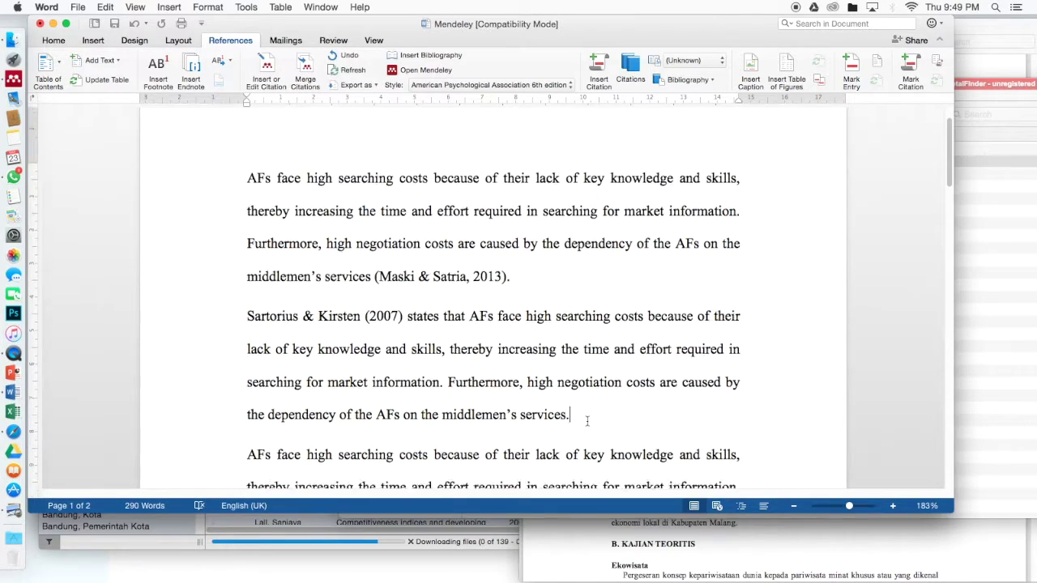
{"action": "scroll", "coordinate": [585, 423], "scroll_direction": "down", "scroll_amount": 1}
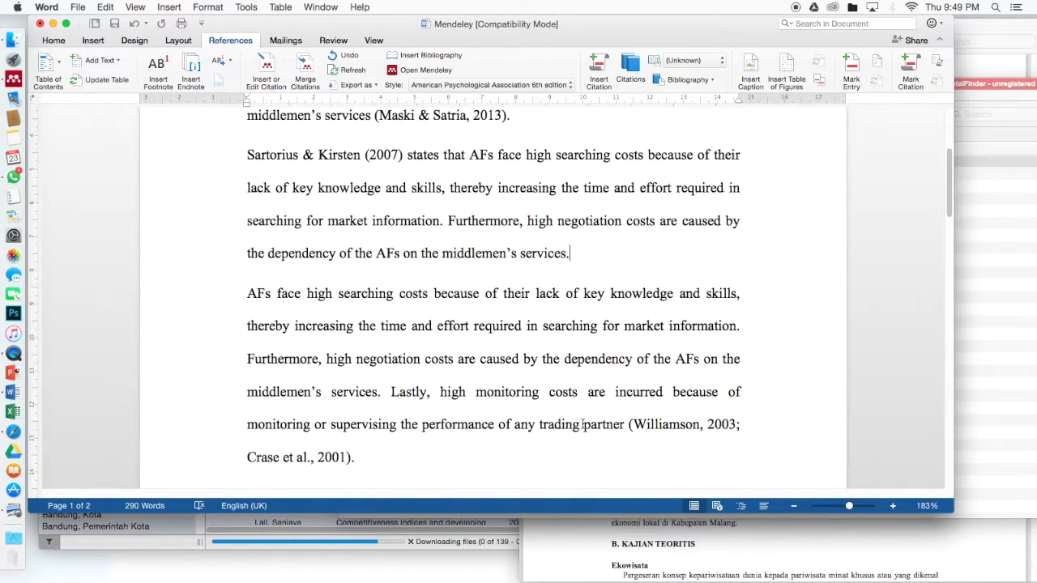
{"action": "left_click_drag", "start_coordinate": [247, 291], "coordinate": [504, 337]}
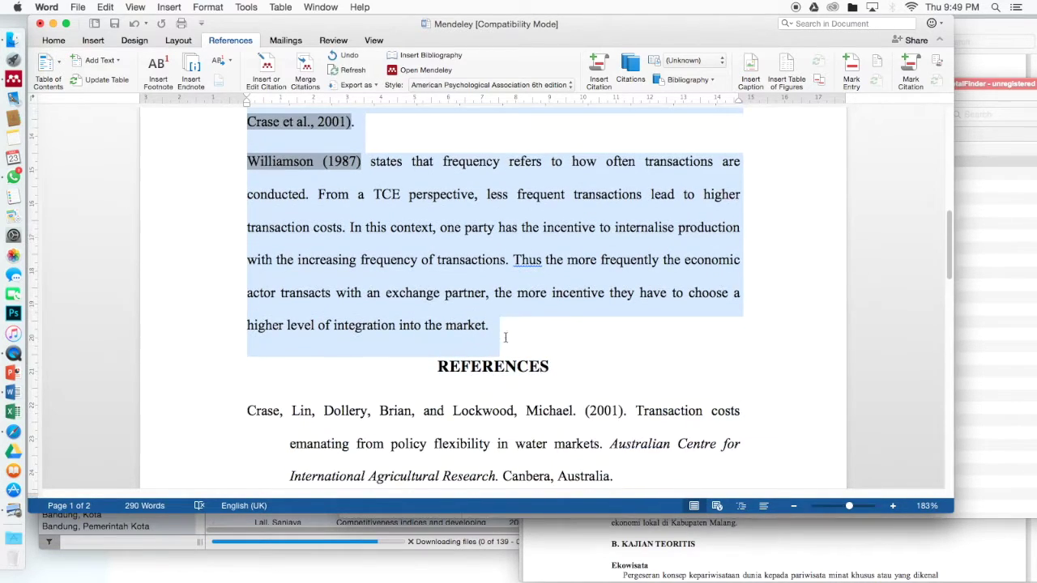
{"action": "key", "text": "BackSpace"}
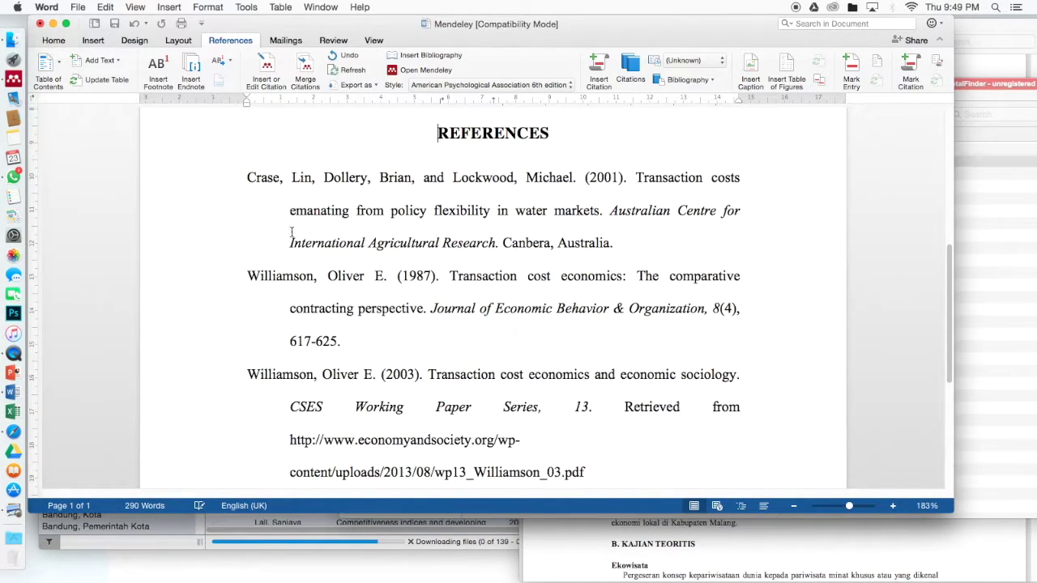
{"action": "left_click_drag", "start_coordinate": [247, 178], "coordinate": [600, 488]}
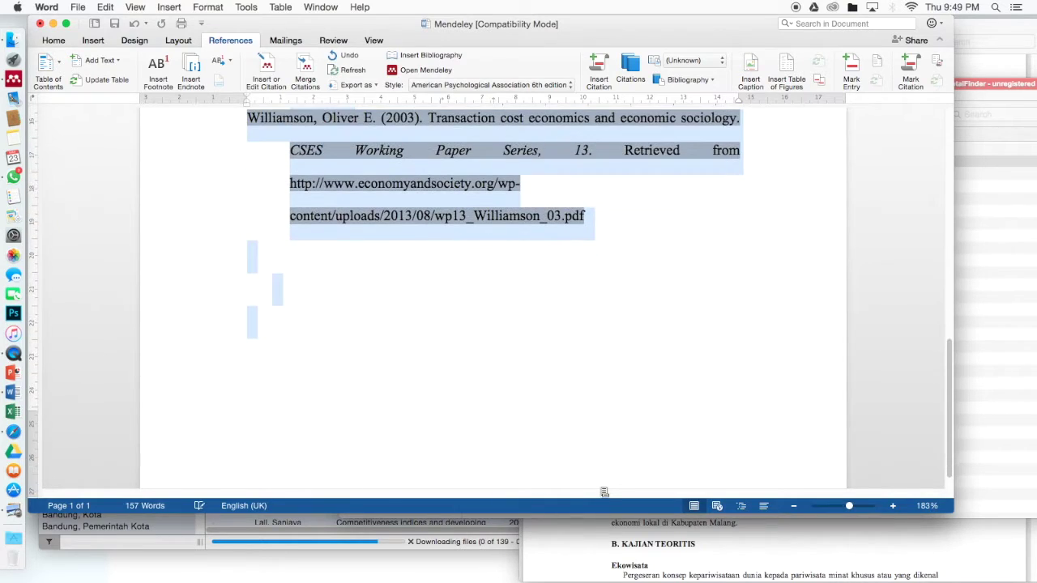
{"action": "key", "text": "BackSpace"}
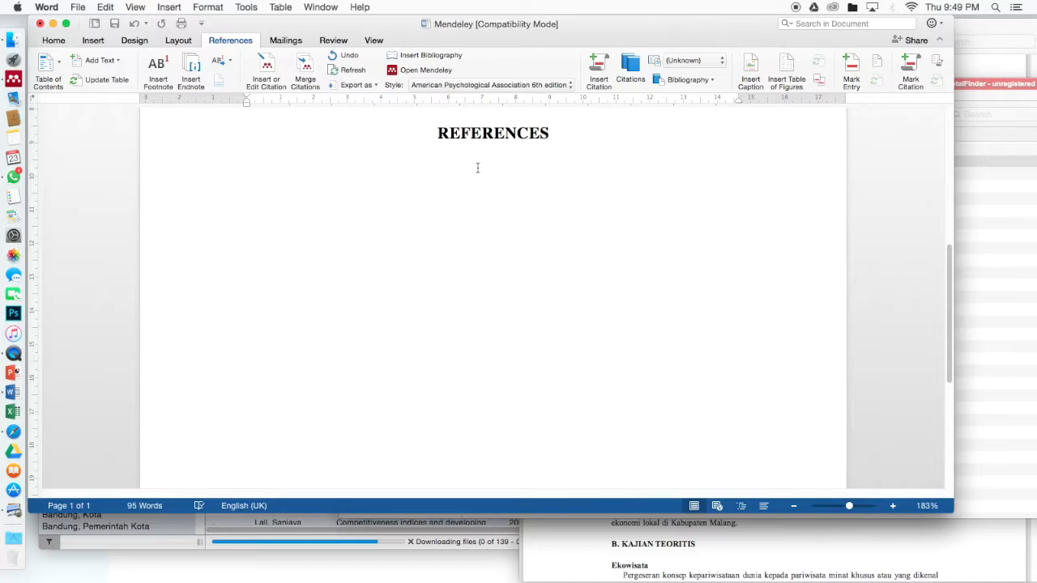
Insert the Mendeley bibliography below the REFERENCES heading, keeping the manual edit of the 2007 citation, and return to the Word document
{"action": "left_click", "coordinate": [431, 56]}
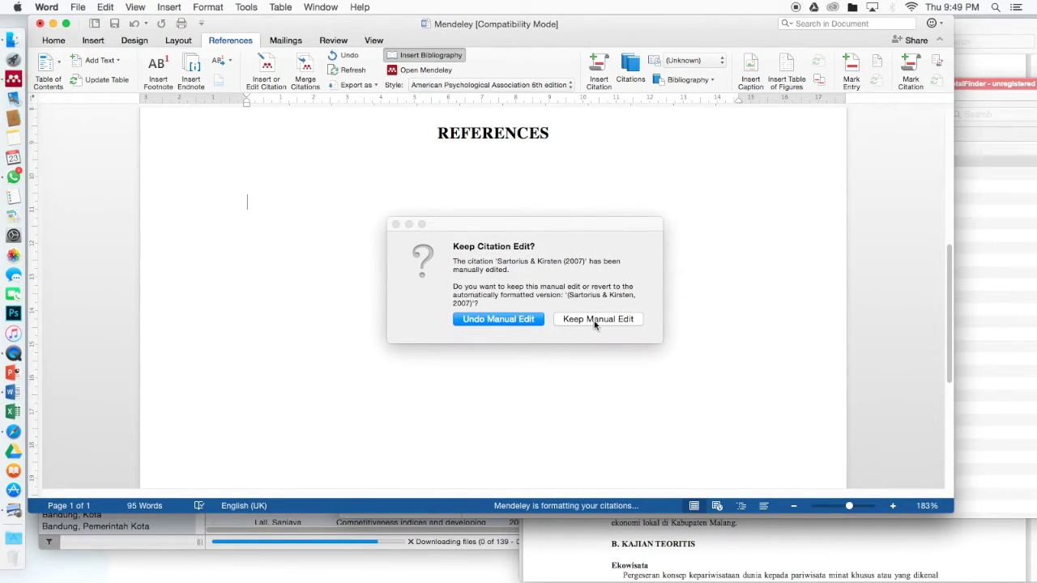
{"action": "left_click", "coordinate": [595, 320]}
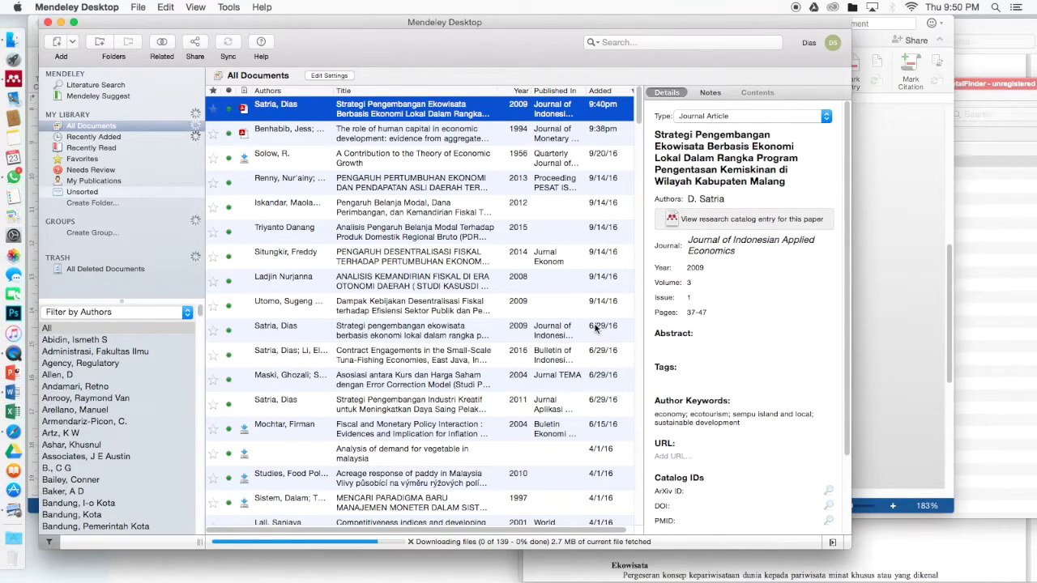
{"action": "left_click", "coordinate": [887, 331]}
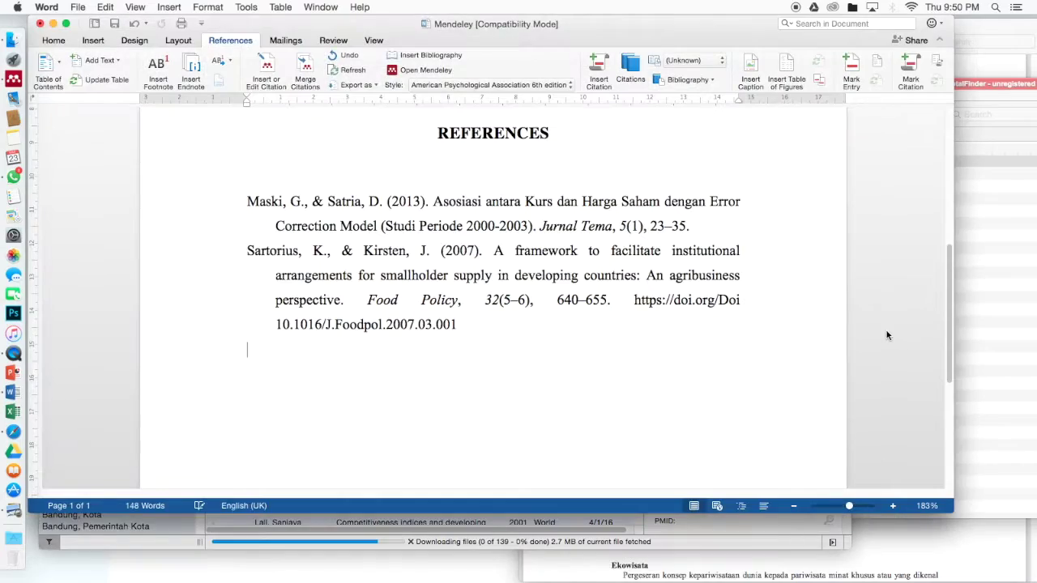
Remove the extra empty line between the REFERENCES heading and the reference list
{"action": "scroll", "coordinate": [497, 327], "scroll_direction": "up", "scroll_amount": 2}
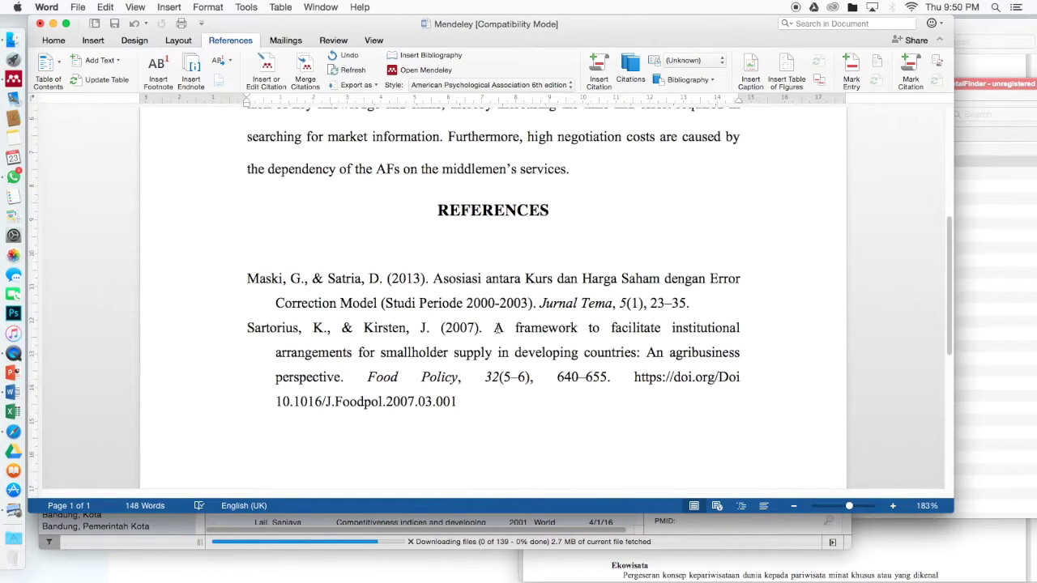
{"action": "scroll", "coordinate": [498, 328], "scroll_direction": "up", "scroll_amount": 1}
{"action": "left_click", "coordinate": [491, 256]}
{"action": "key", "text": "Delete"}
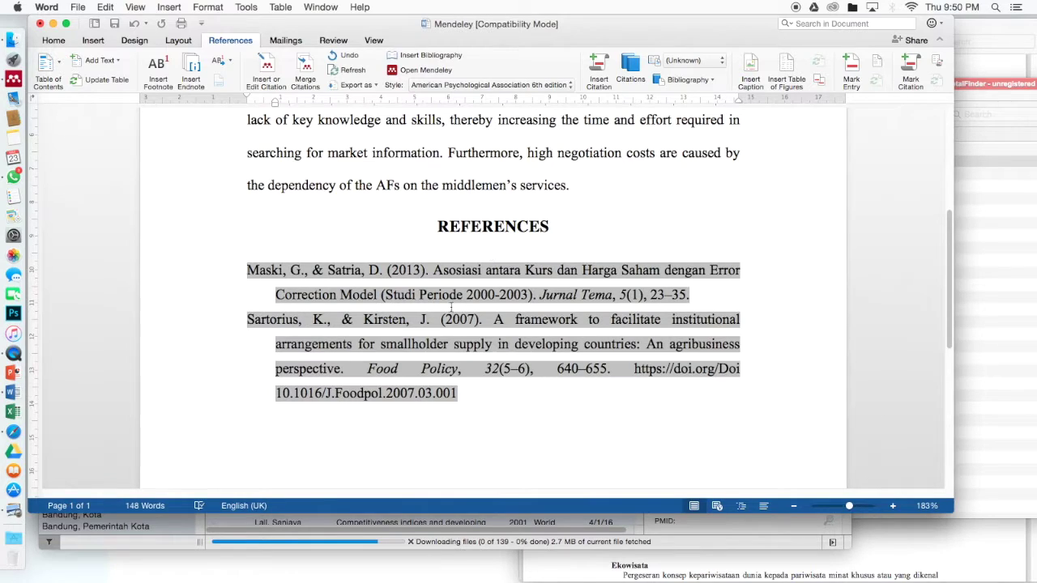
Copy the second paragraph's text from "states that" onward, without its citation, into a new paragraph directly below it
{"action": "scroll", "coordinate": [450, 316], "scroll_direction": "up", "scroll_amount": 7}
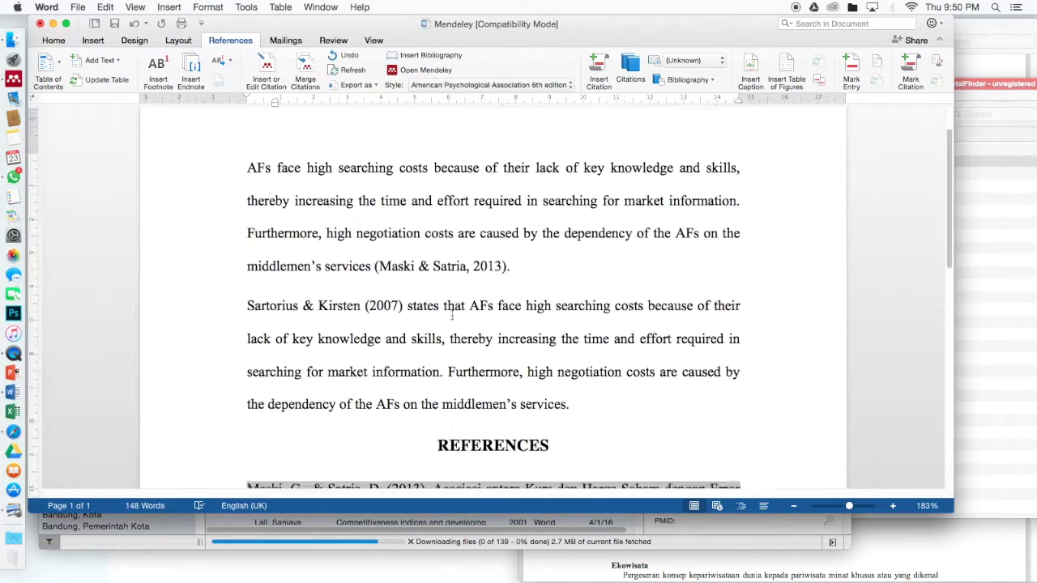
{"action": "left_click", "coordinate": [434, 322]}
{"action": "scroll", "coordinate": [475, 334], "scroll_direction": "down", "scroll_amount": 4}
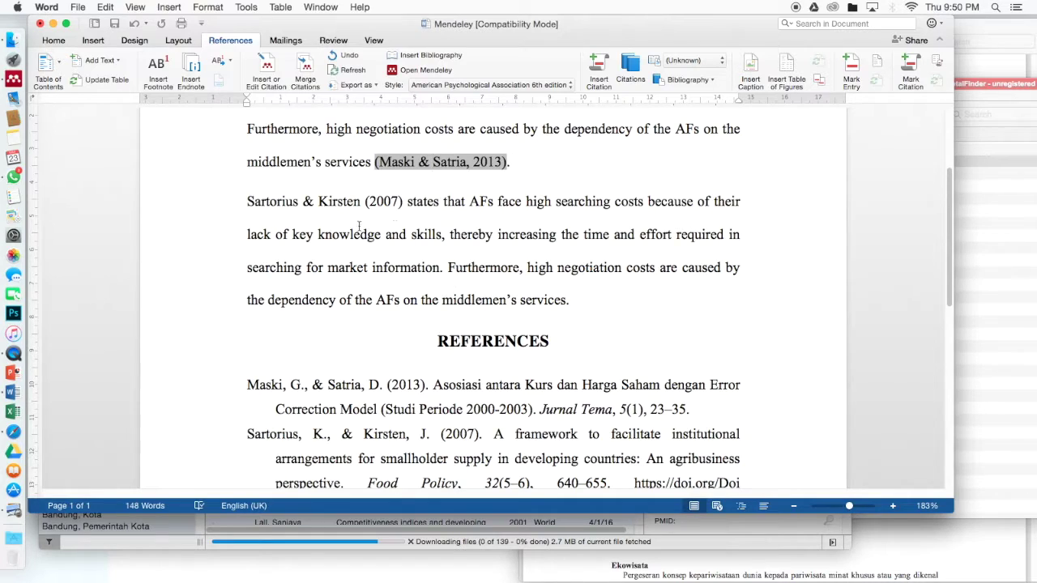
{"action": "left_click_drag", "start_coordinate": [407, 201], "coordinate": [593, 293]}
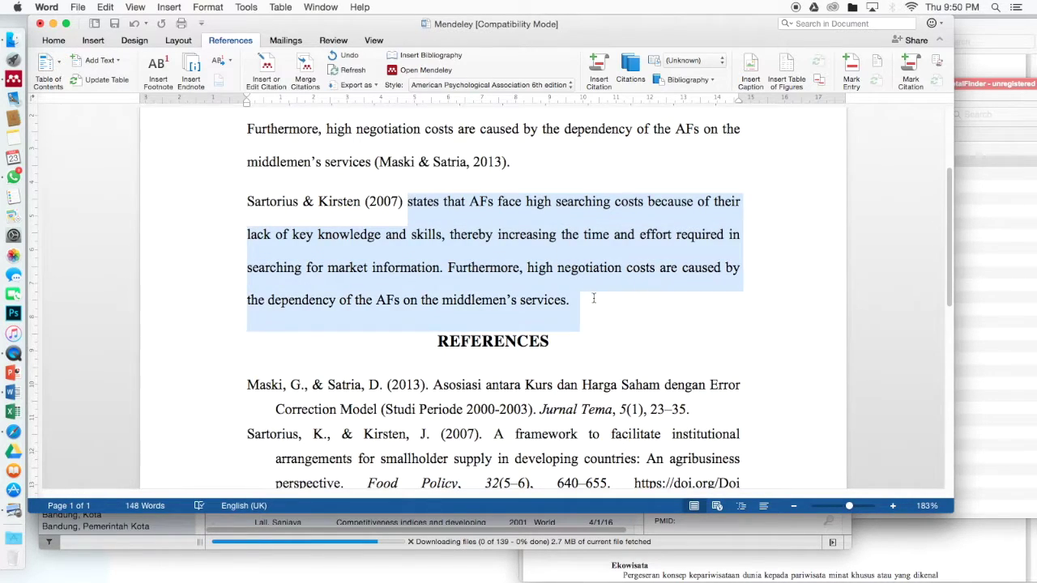
{"action": "right_click", "coordinate": [553, 301]}
{"action": "left_click", "coordinate": [566, 316]}
{"action": "left_click", "coordinate": [590, 302]}
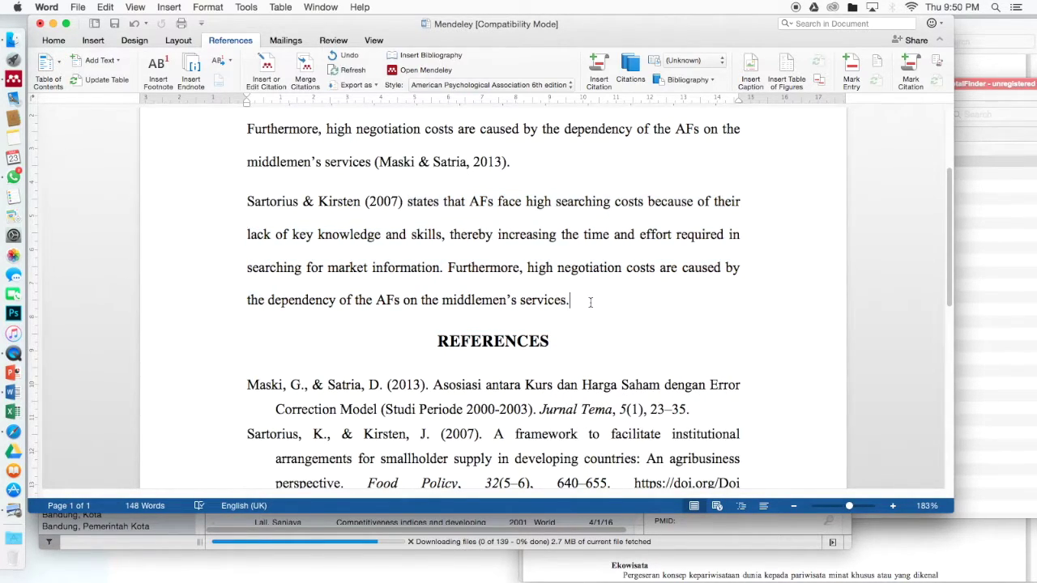
{"action": "key", "text": "Return"}
{"action": "key", "text": "super+v"}
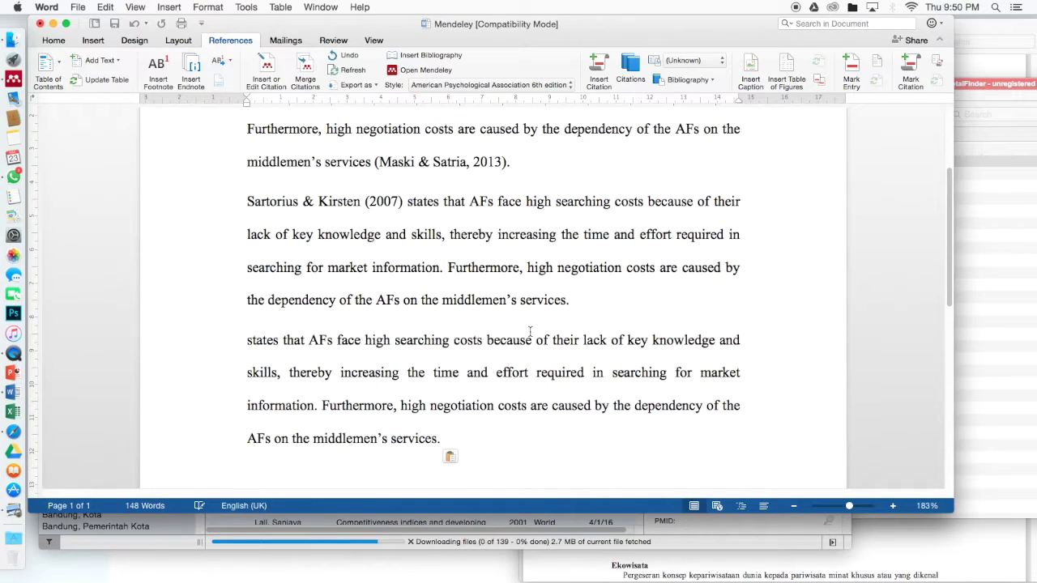
Try to cite the undated "LUMPUHNYA FUNGSI VITAL PERBANKAN" article at the start of the third paragraph, searching Mendeley for "d"
{"action": "left_click", "coordinate": [246, 342]}
{"action": "left_click", "coordinate": [266, 71]}
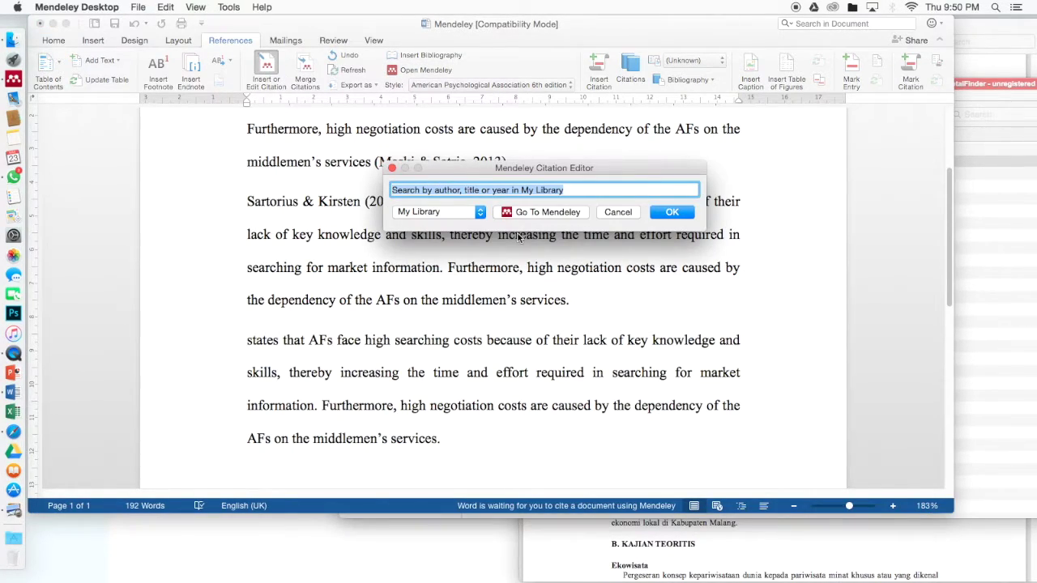
{"action": "type", "text": "d"}
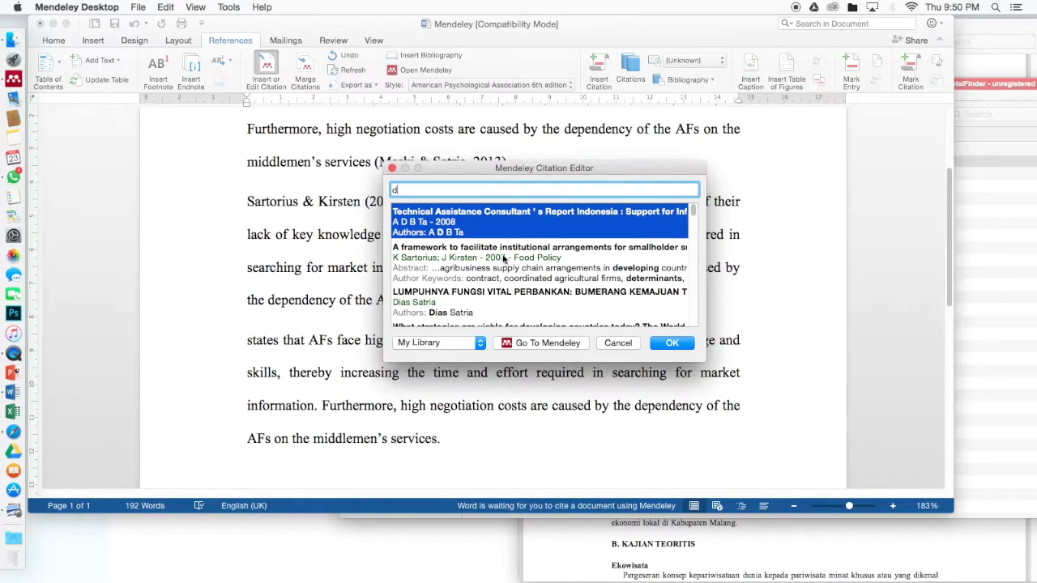
{"action": "left_click", "coordinate": [494, 301]}
{"action": "left_click", "coordinate": [492, 302]}
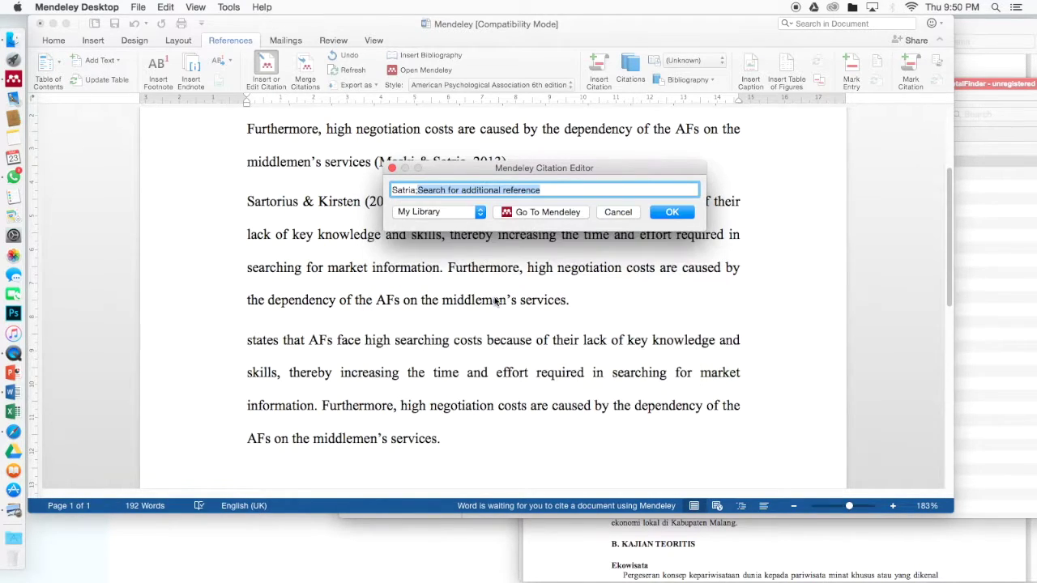
{"action": "left_click", "coordinate": [679, 214]}
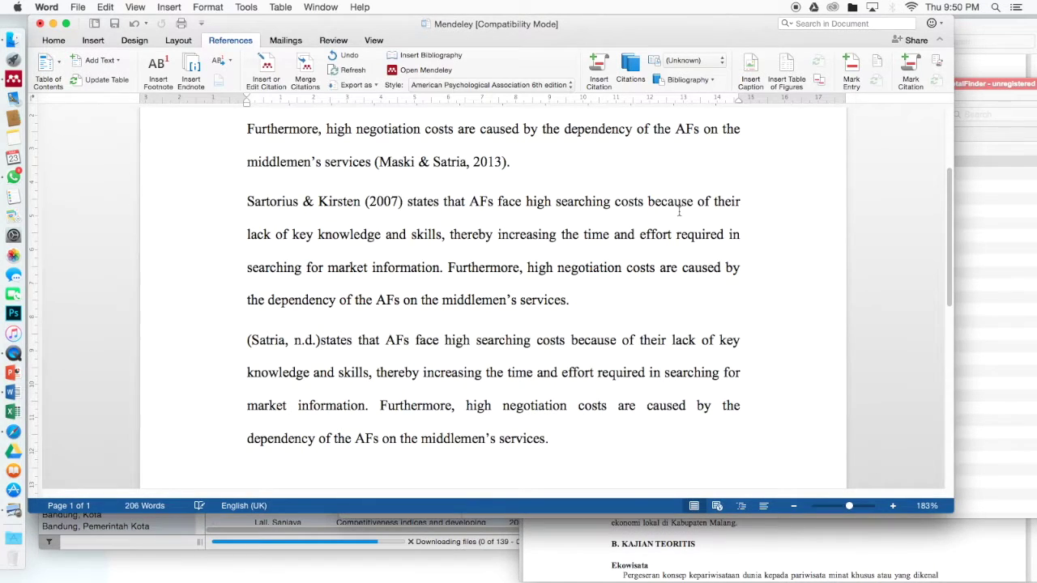
{"action": "key", "text": "super+z"}
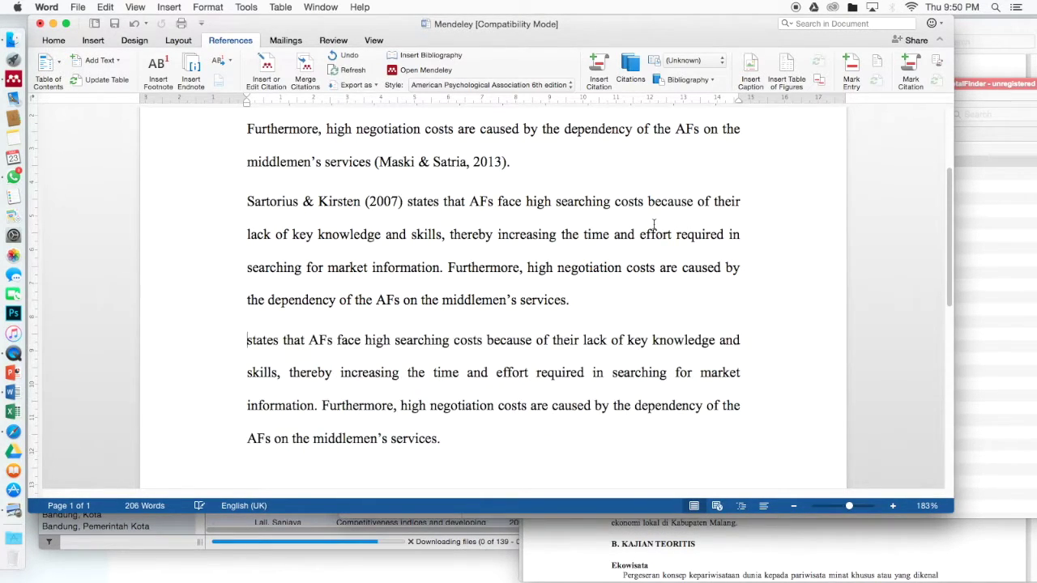
Insert a Mendeley citation at the start of the third paragraph, searching "b" and choosing the 2006 "Promoting the Kenyan Potato Value Chain" paper
{"action": "left_click", "coordinate": [265, 73]}
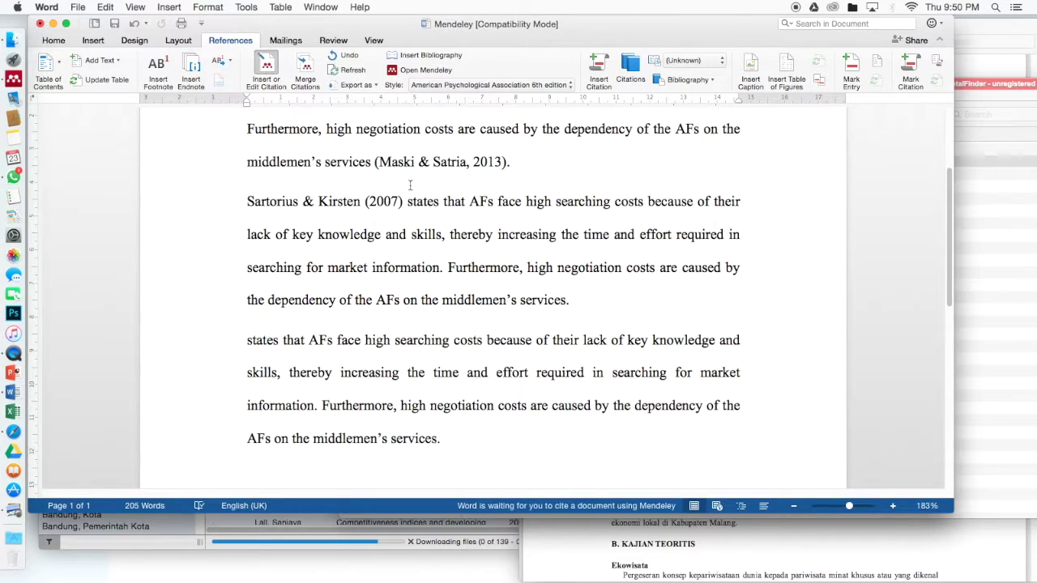
{"action": "type", "text": "b"}
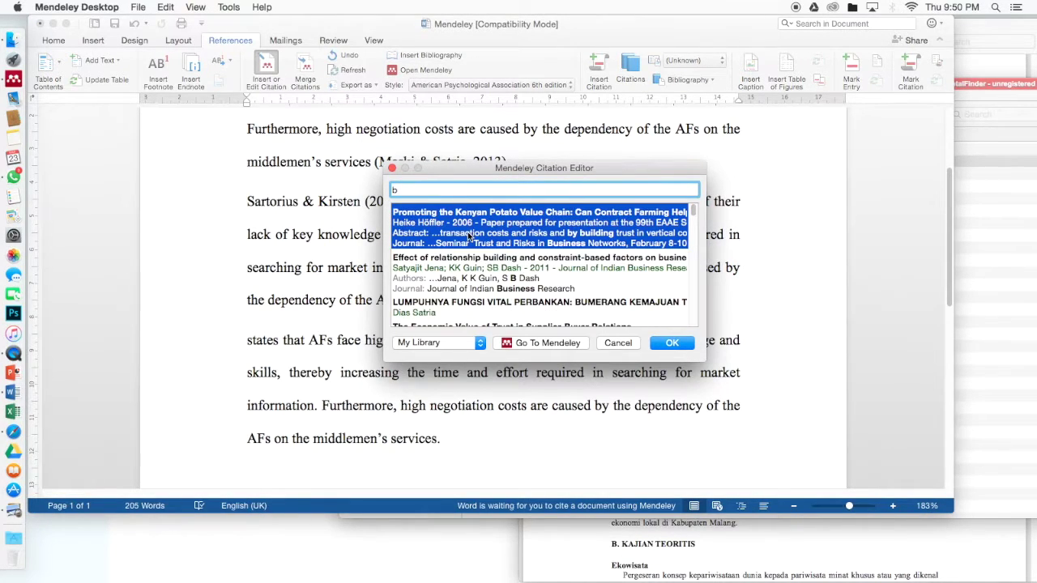
{"action": "left_click", "coordinate": [467, 231]}
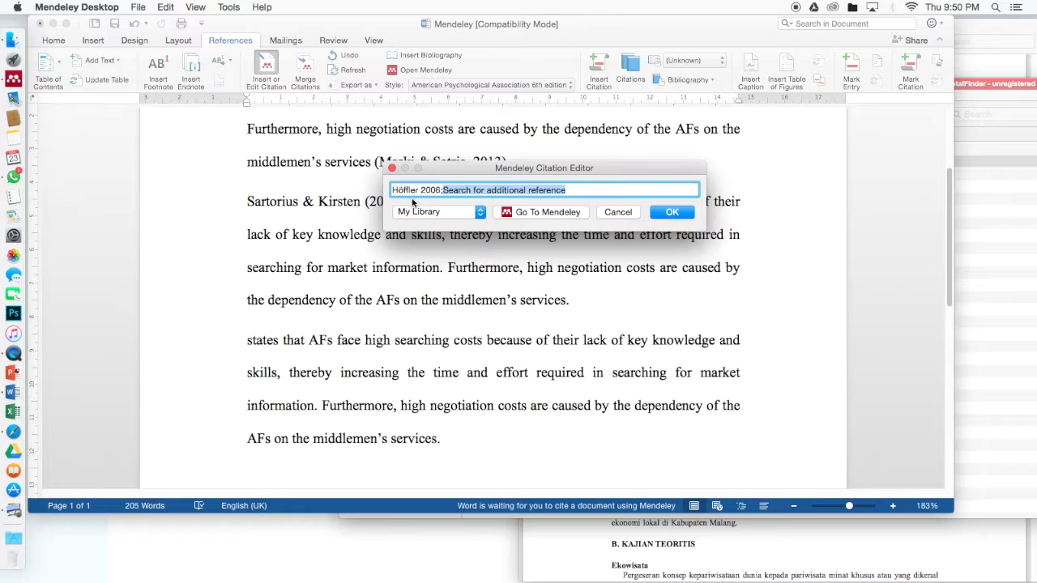
{"action": "left_click", "coordinate": [673, 212]}
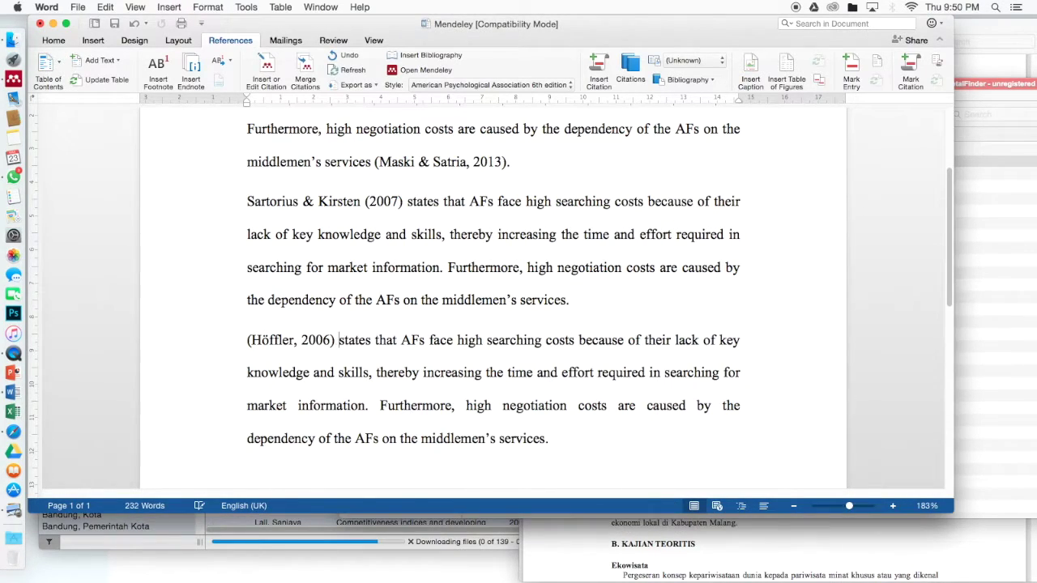
Rewrite the 2006 citation in narrative form, dropping the comma and enclosing only the year in parentheses
{"action": "left_click", "coordinate": [314, 341]}
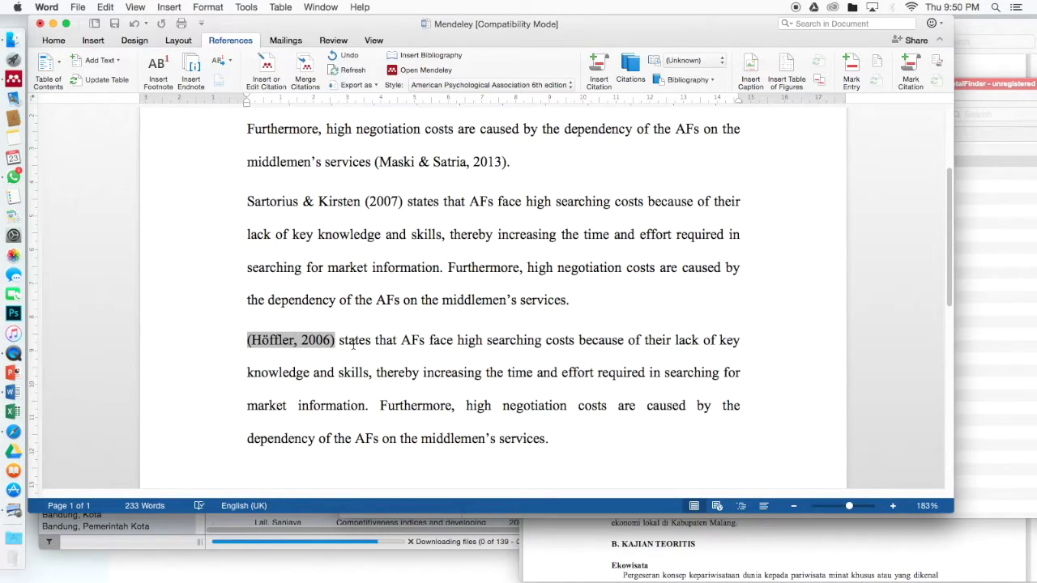
{"action": "key", "text": "BackSpace"}
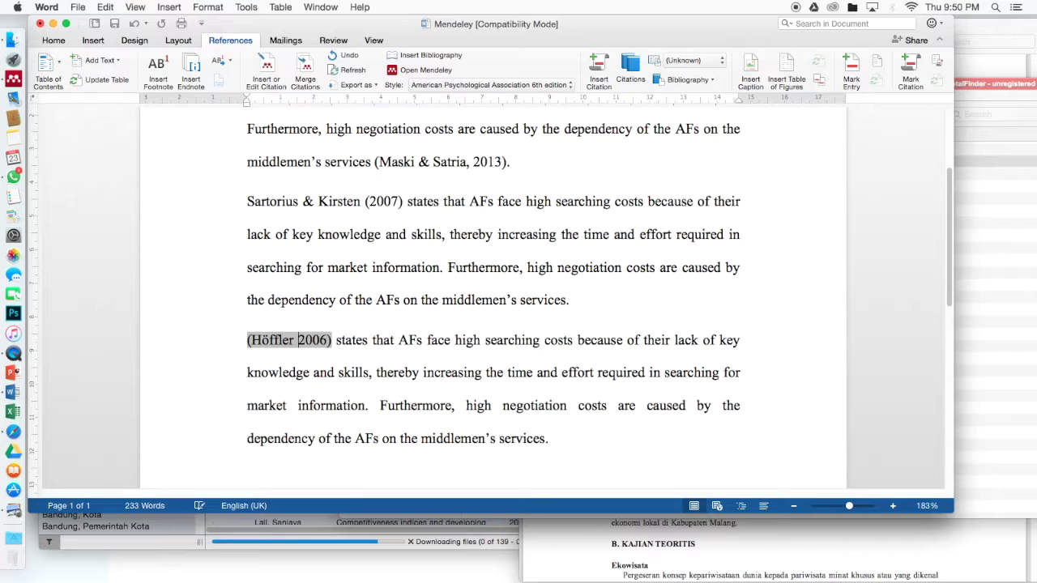
{"action": "type", "text": "("}
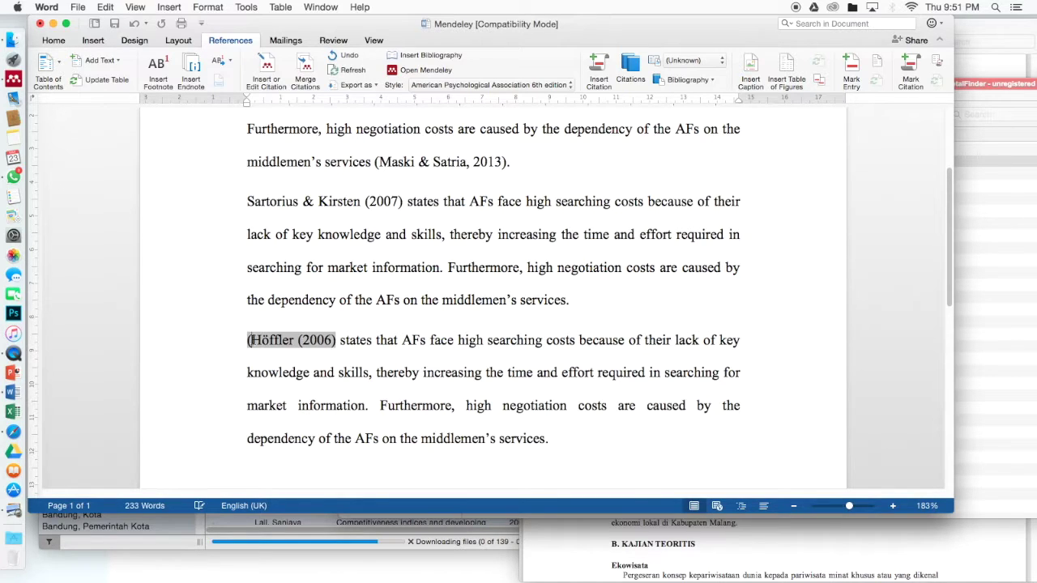
{"action": "key", "text": "BackSpace"}
{"action": "left_click", "coordinate": [550, 436]}
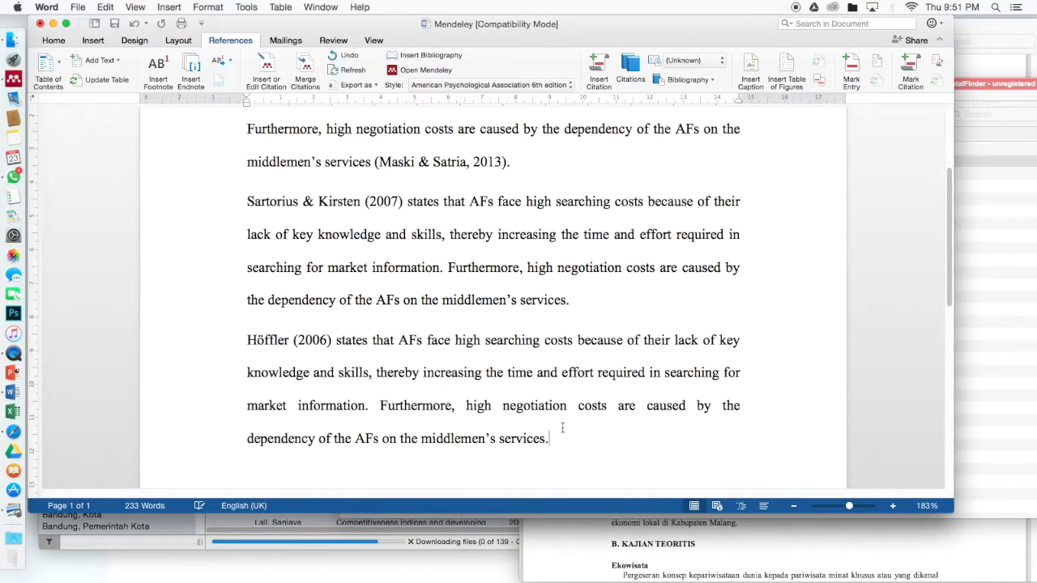
Examine the entries under the REFERENCES heading and compare them with the citations in the text
{"action": "scroll", "coordinate": [554, 416], "scroll_direction": "down", "scroll_amount": 10}
{"action": "left_click", "coordinate": [514, 319]}
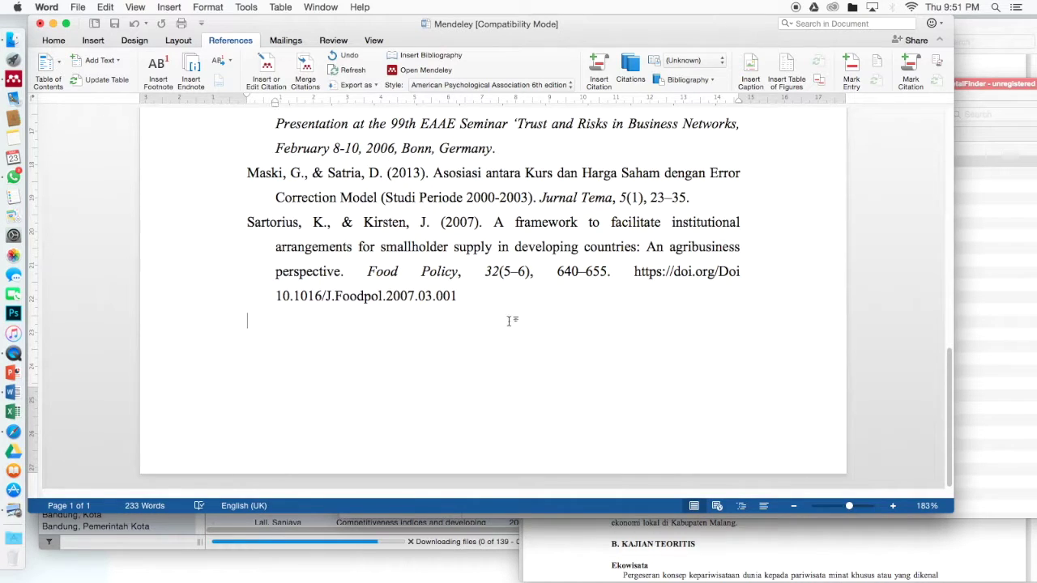
{"action": "scroll", "coordinate": [502, 340], "scroll_direction": "up", "scroll_amount": 2}
{"action": "scroll", "coordinate": [502, 347], "scroll_direction": "up", "scroll_amount": 2}
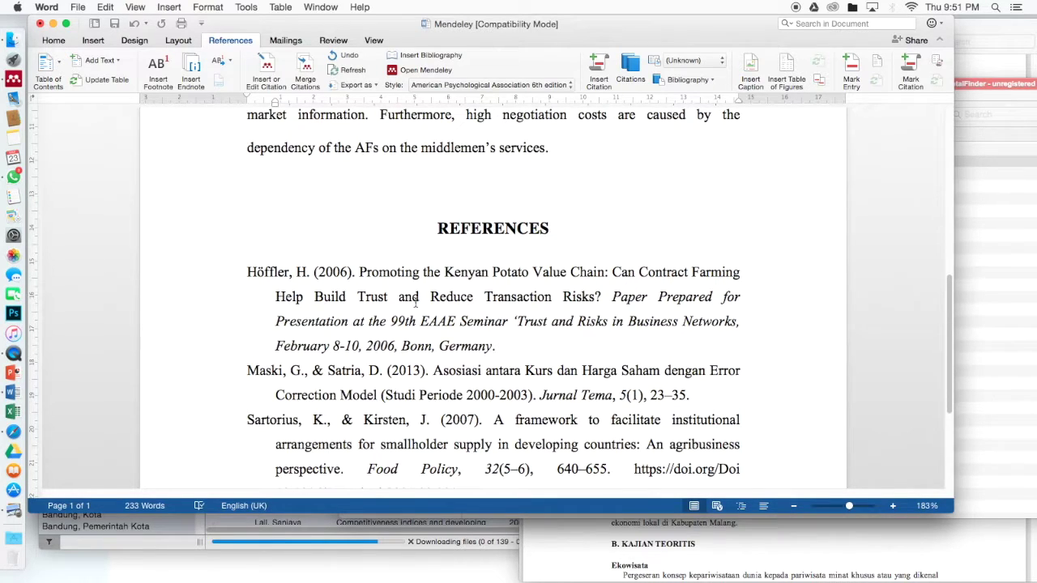
{"action": "scroll", "coordinate": [416, 302], "scroll_direction": "up", "scroll_amount": 2}
{"action": "scroll", "coordinate": [416, 304], "scroll_direction": "down", "scroll_amount": 3}
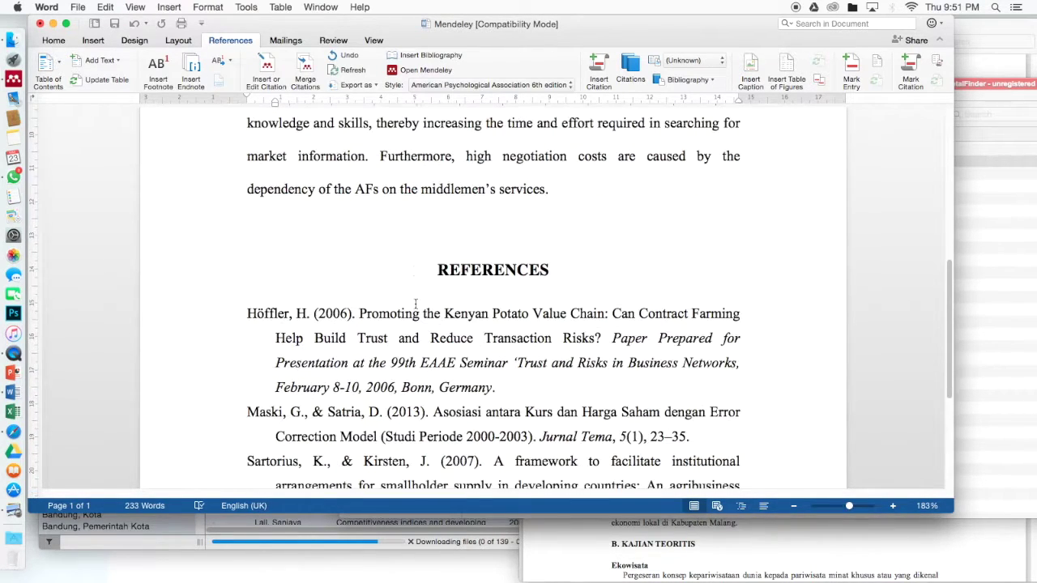